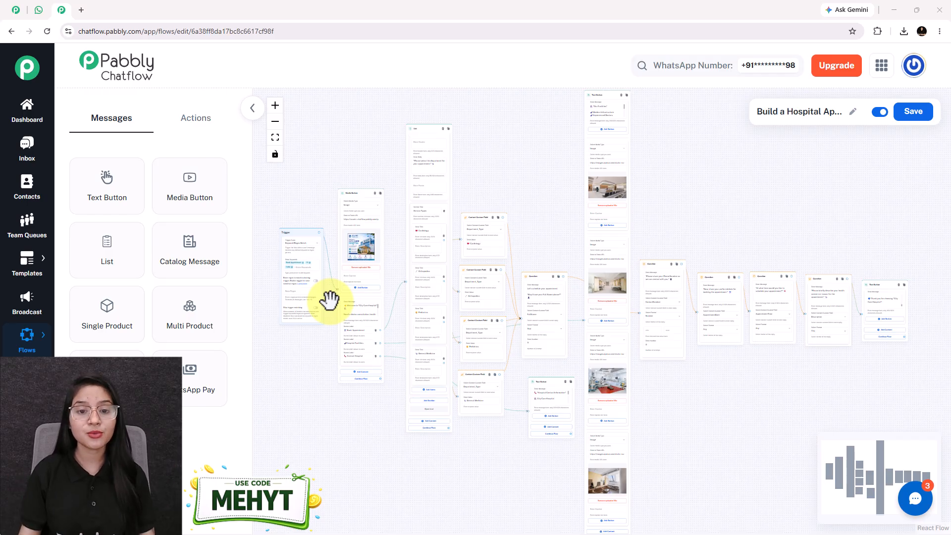
Step: Send a corrected 'Book Appointment' message to the City Care Hospital chat
scroll(330, 299, up, 5)
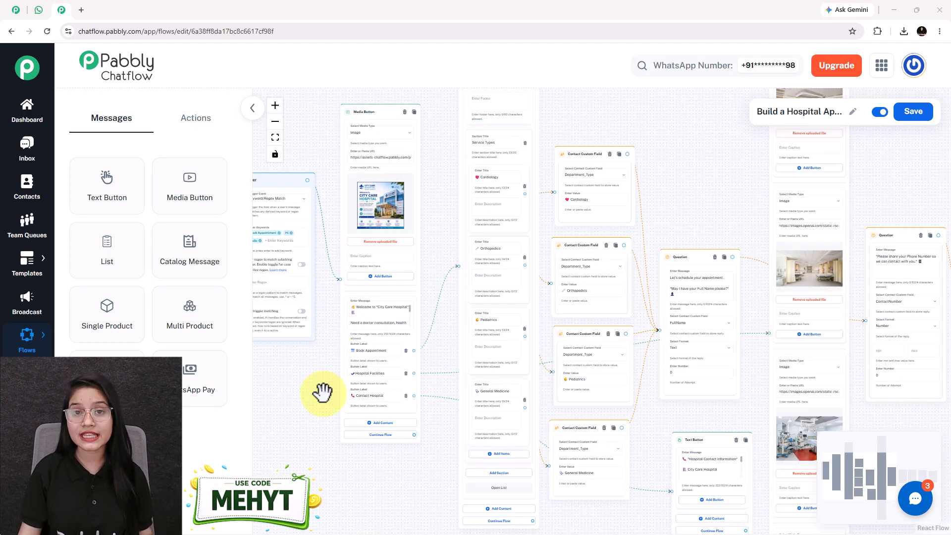
scroll(323, 392, down, 5)
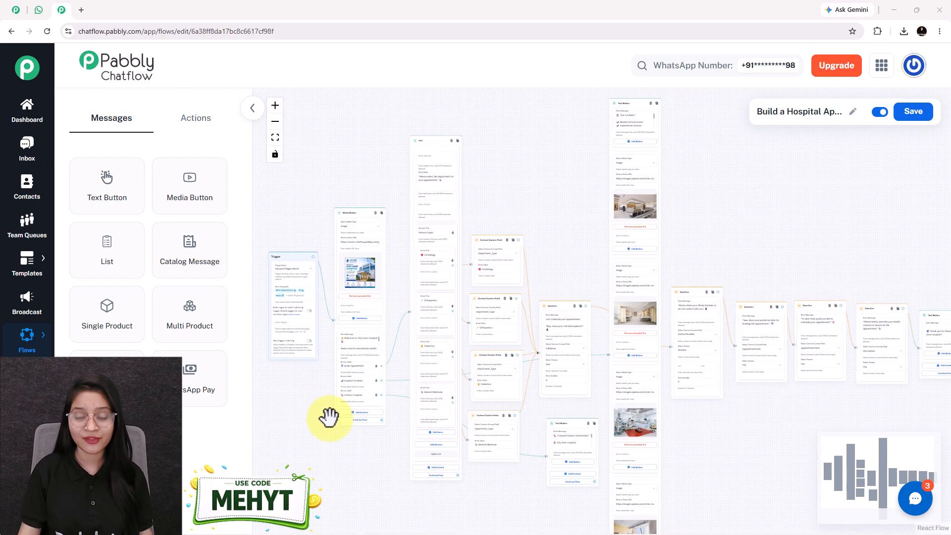
drag(333, 468, 333, 415)
scroll(336, 410, down, 1)
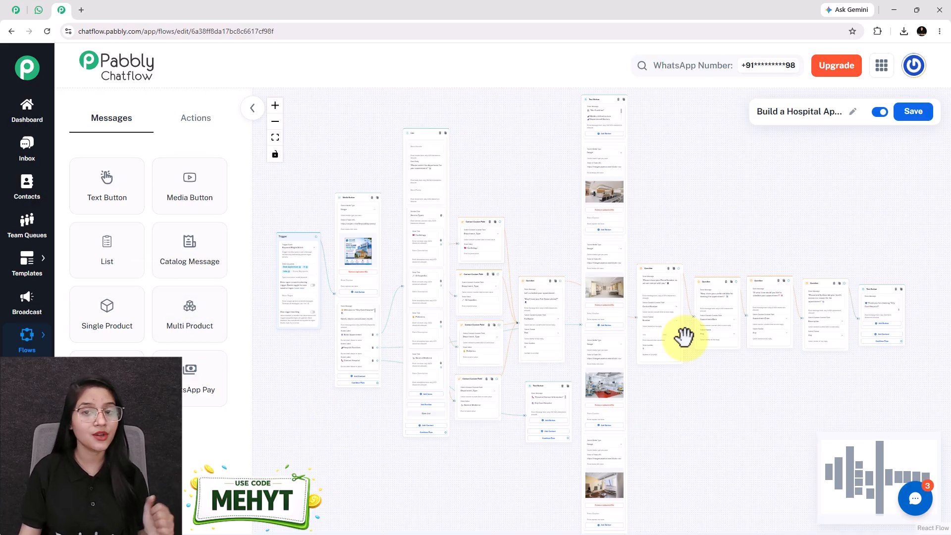
click(39, 12)
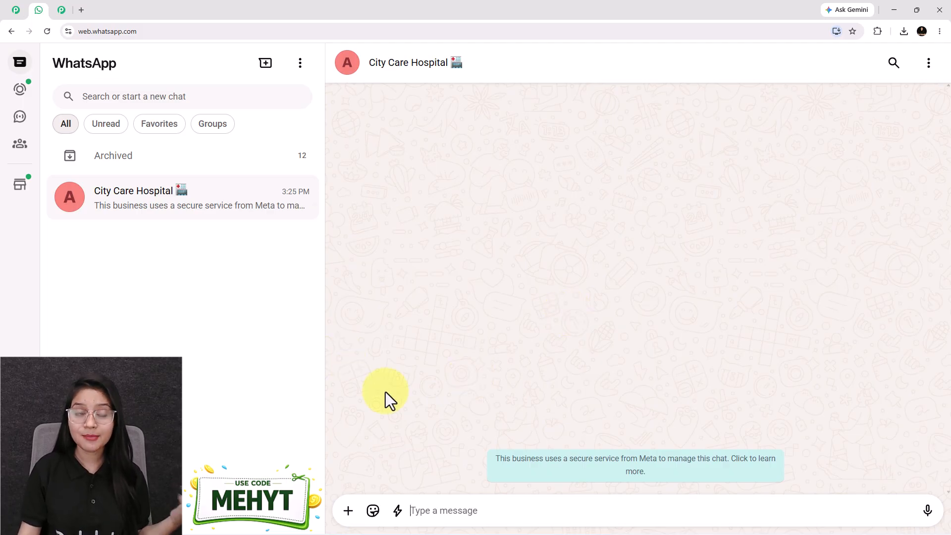
click(57, 7)
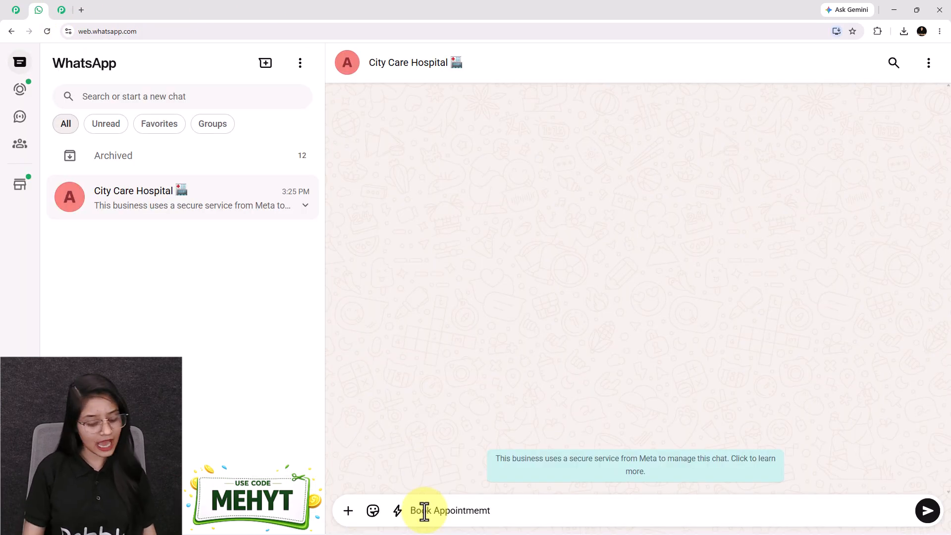
key(BackSpace)
key(BackSpace)
key(BackSpace)
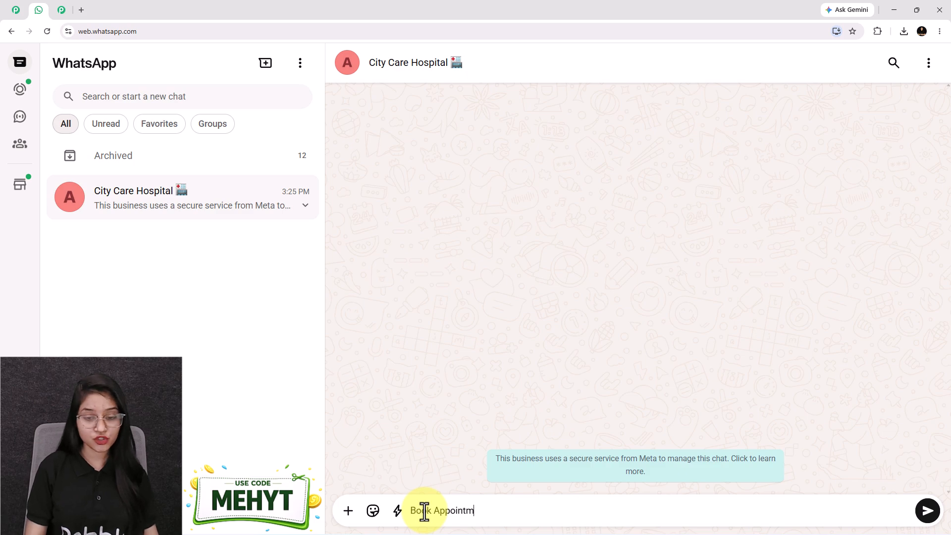
text(ent)
key(Return)
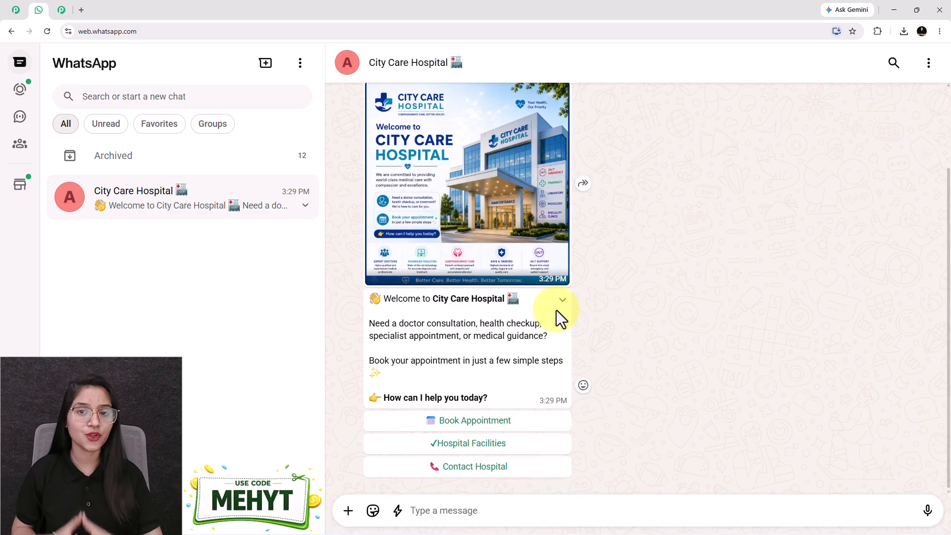
Step: Choose Book Appointment, then pick and send Cardiology from the department list
click(509, 422)
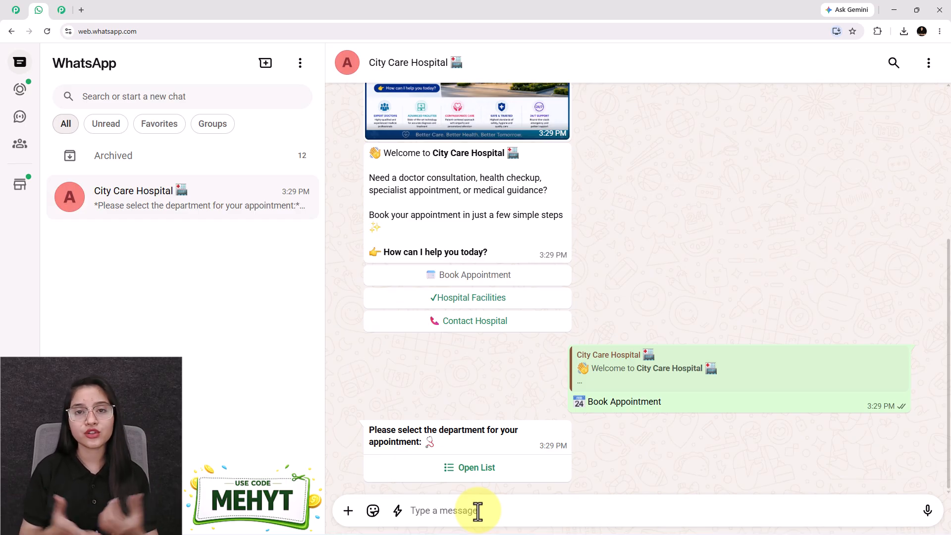
click(490, 475)
click(420, 135)
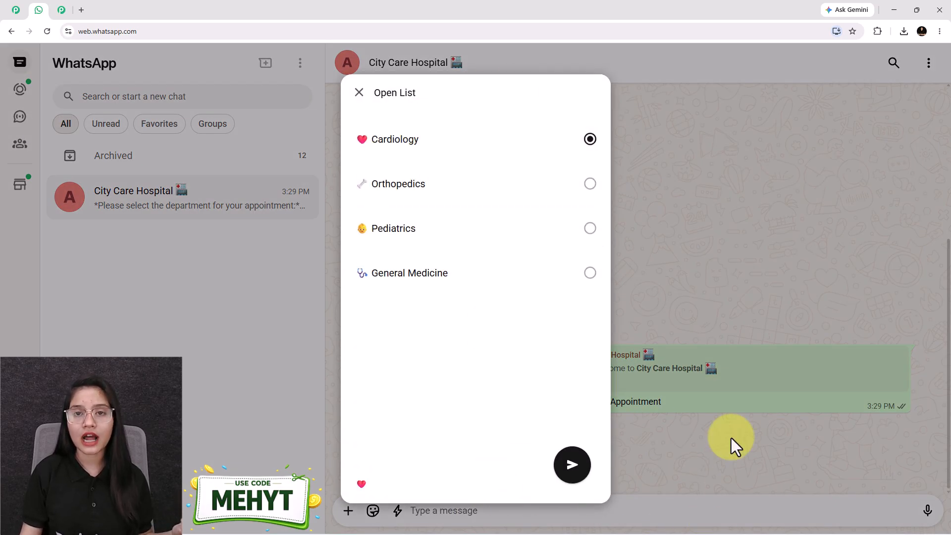
click(573, 471)
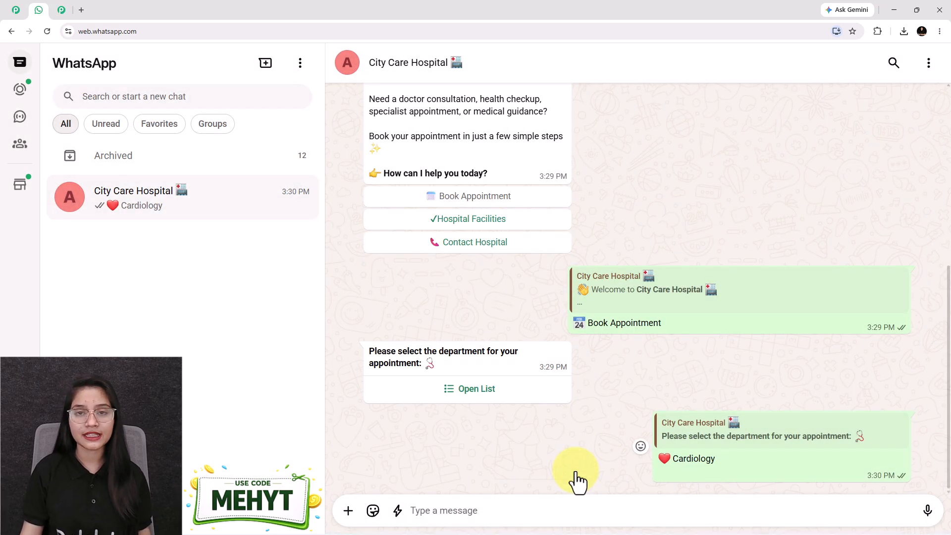
click(446, 511)
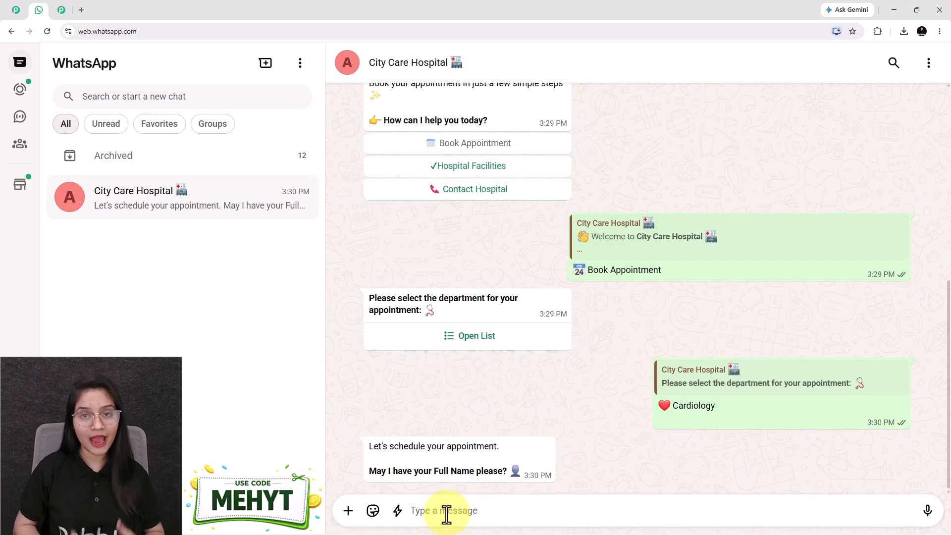
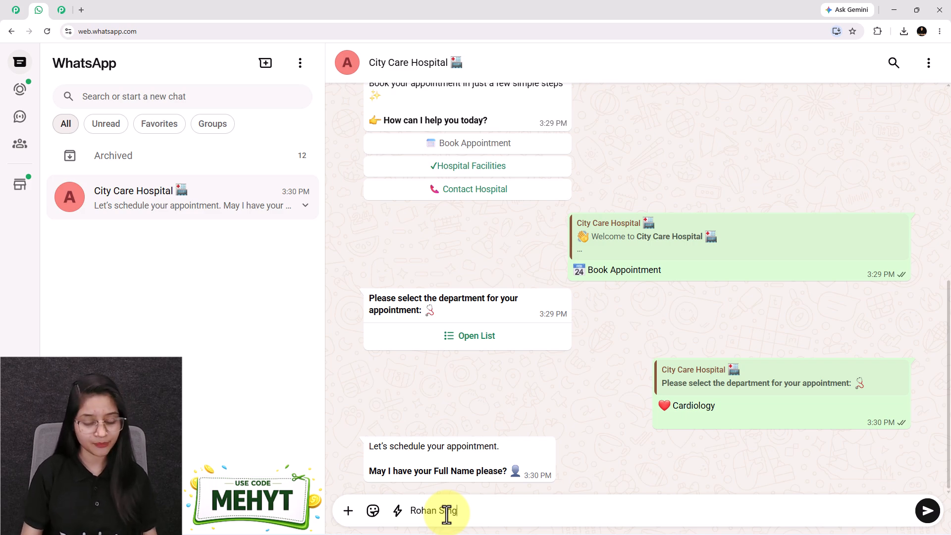
Step: Send the patient's full name and phone number
key(Return)
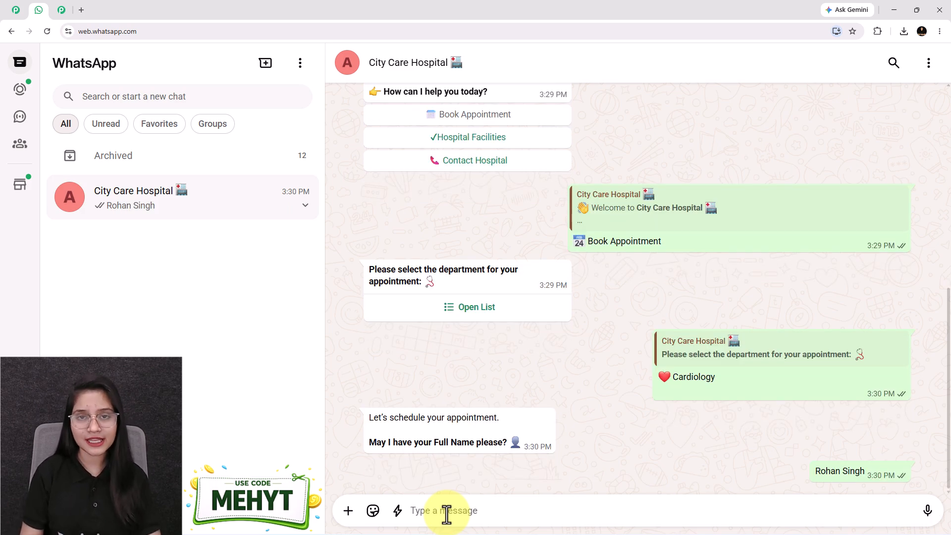
text(9999999999)
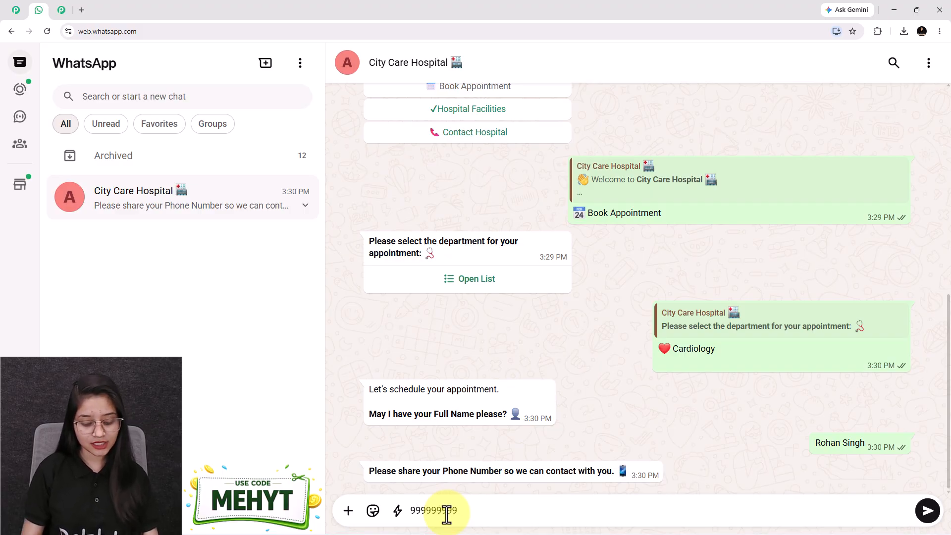
key(Return)
Step: Enter 25 Jul as the date and review the Cardiology confirmation for 25 July 2026, 06:00 P.M
text(25)
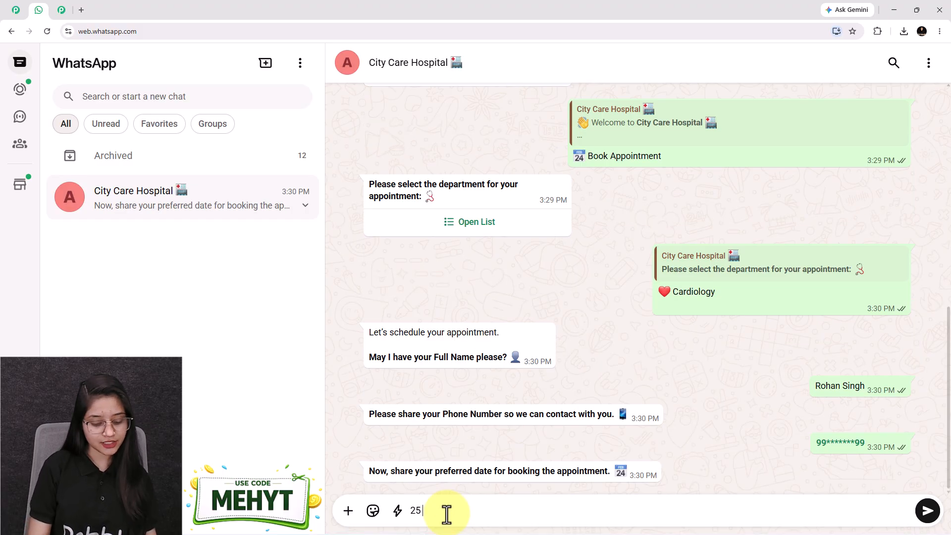
text( Jul)
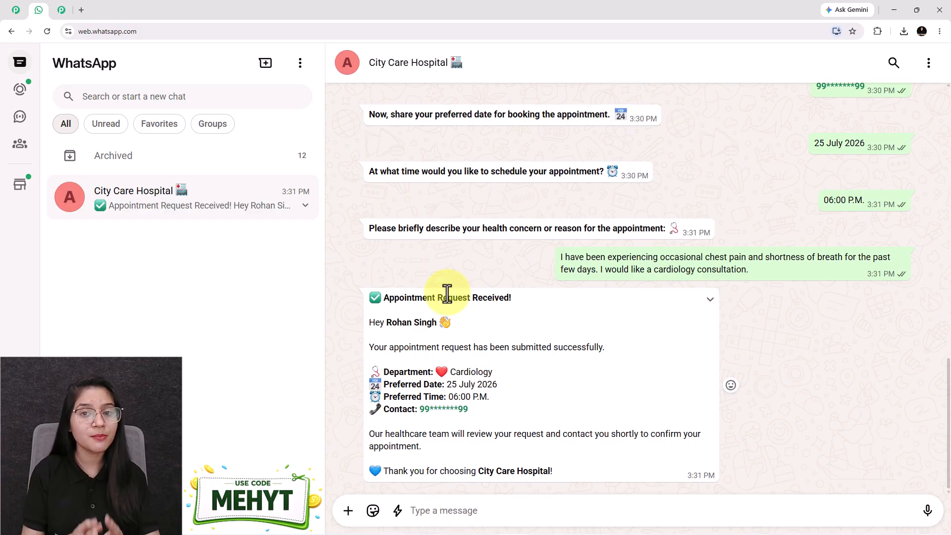
scroll(775, 213, up, 5)
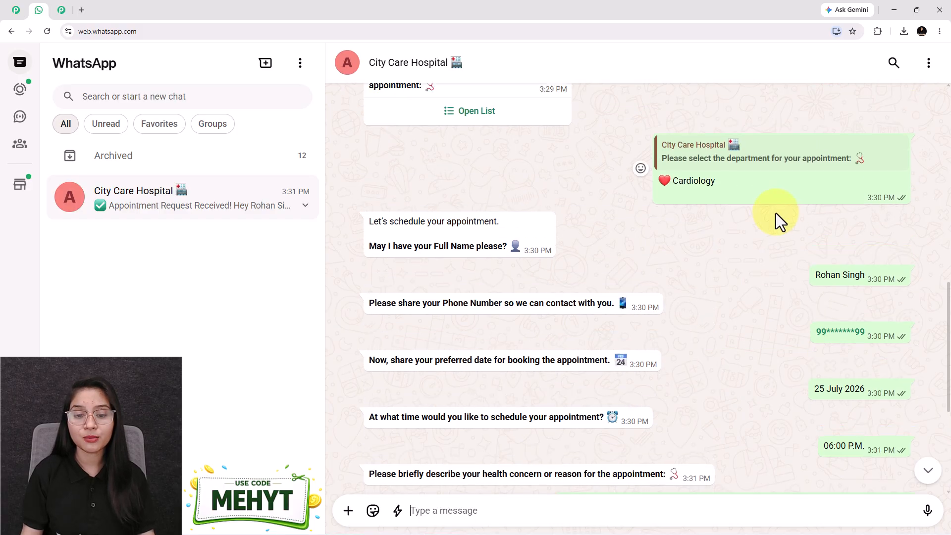
scroll(777, 218, down, 5)
drag(388, 322, 483, 330)
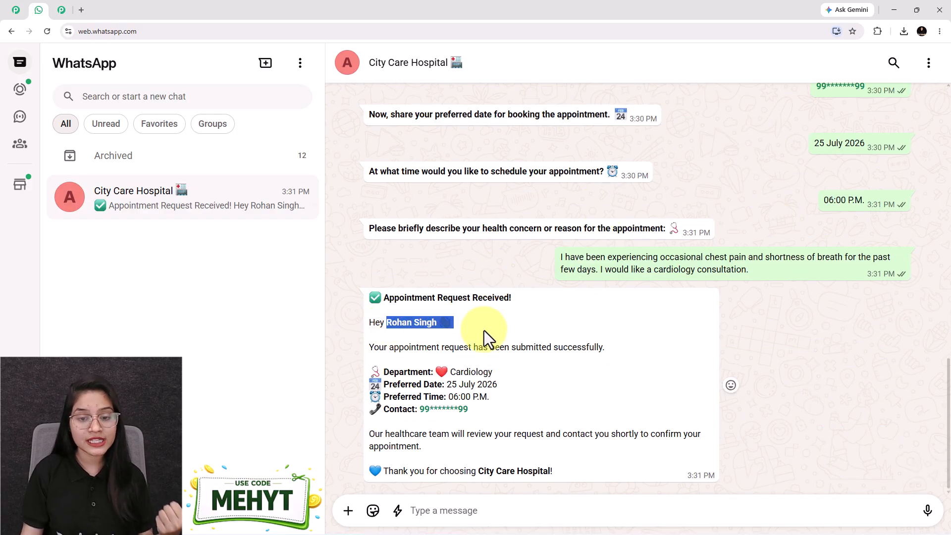
click(500, 372)
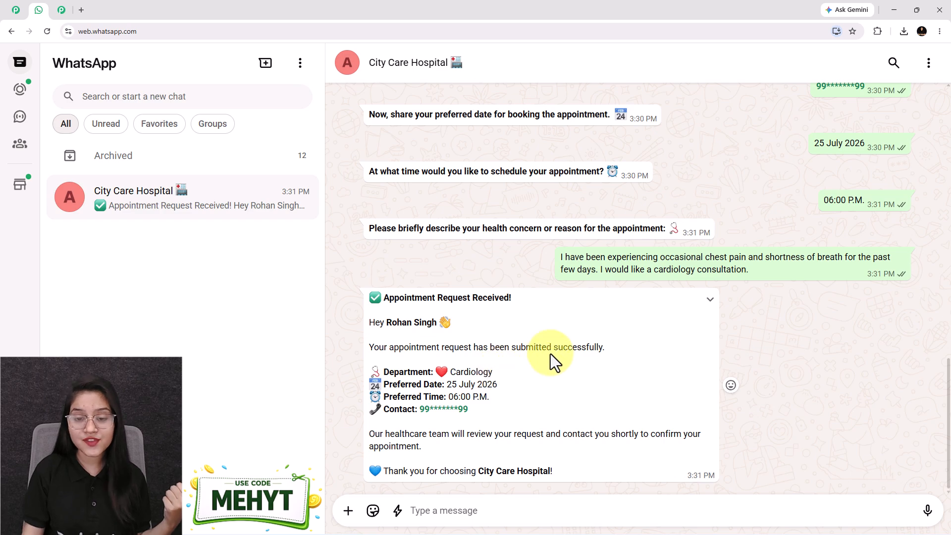
scroll(773, 151, up, 5)
scroll(572, 304, down, 5)
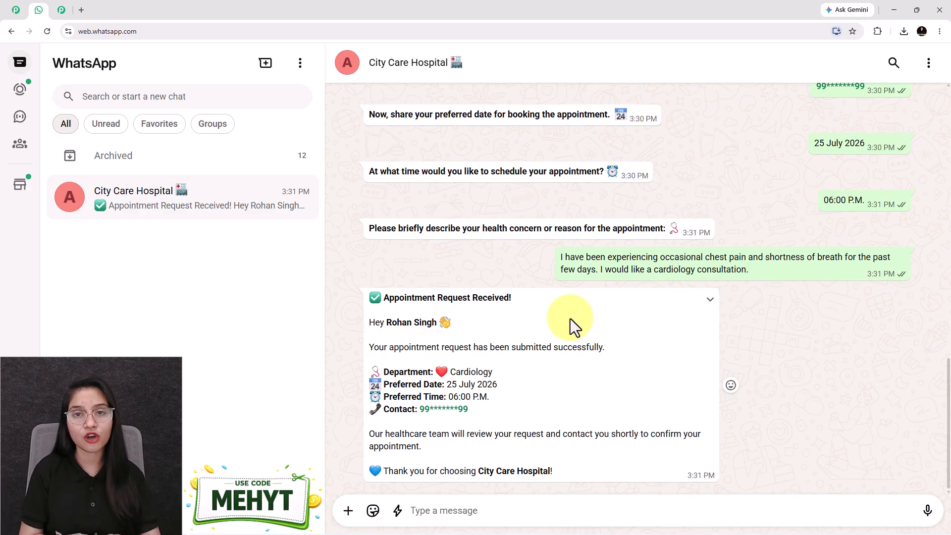
scroll(569, 319, up, 15)
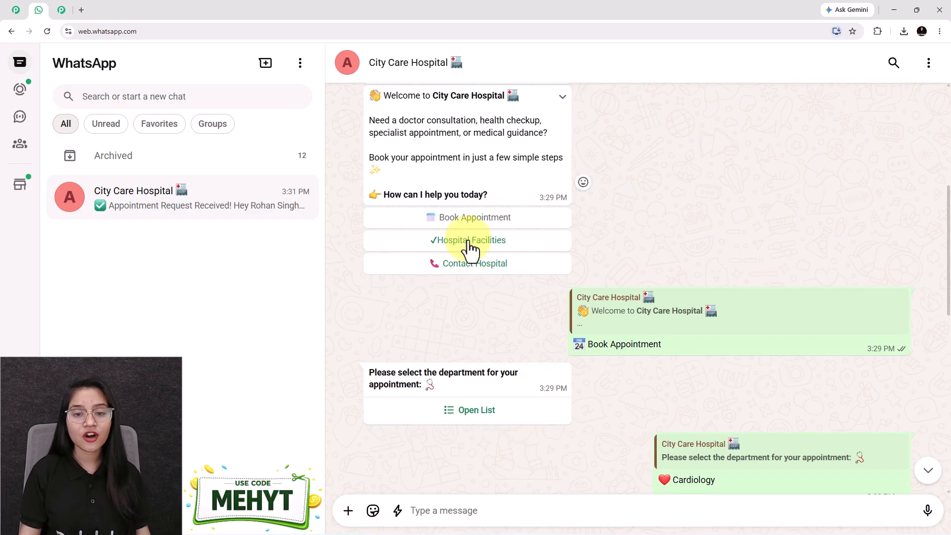
click(470, 242)
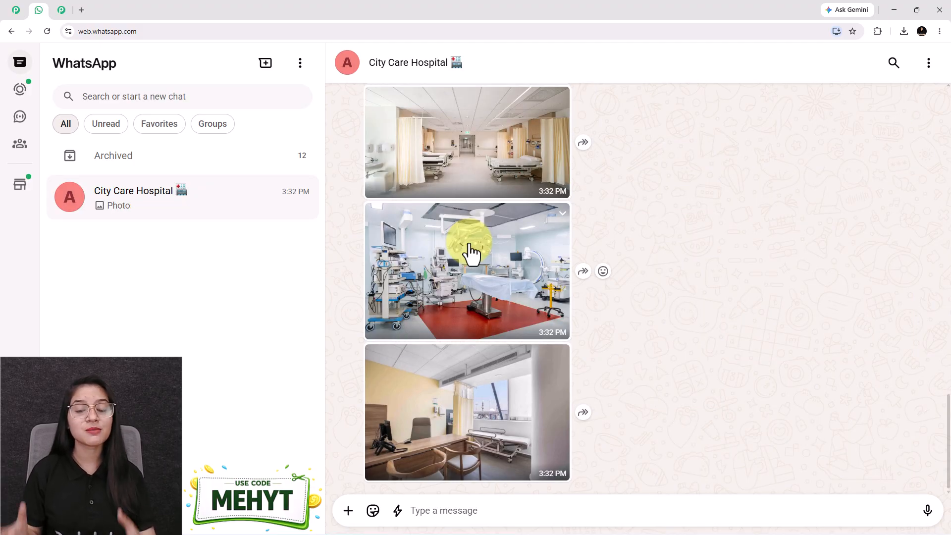
scroll(470, 250, up, 4)
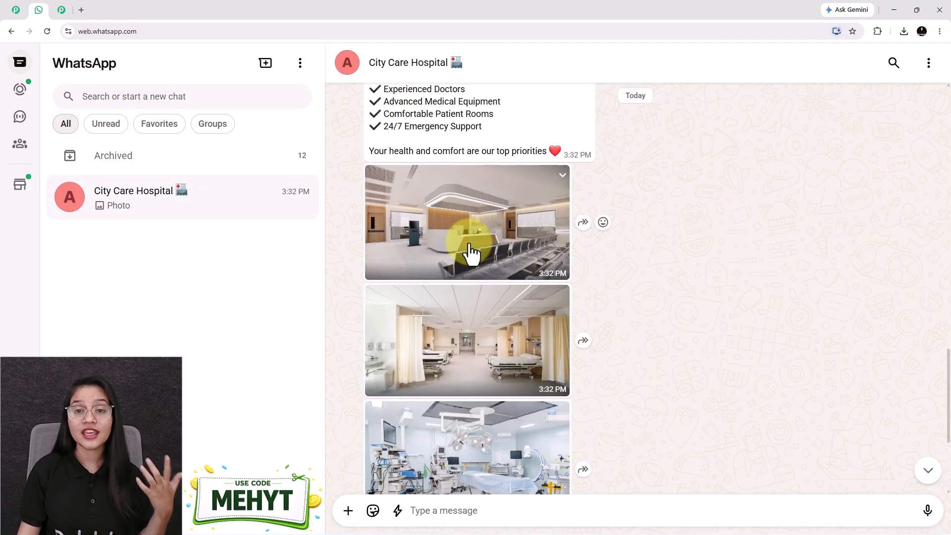
scroll(478, 255, down, 1)
scroll(515, 276, down, 3)
scroll(535, 290, up, 3)
scroll(537, 287, down, 1)
scroll(535, 289, down, 2)
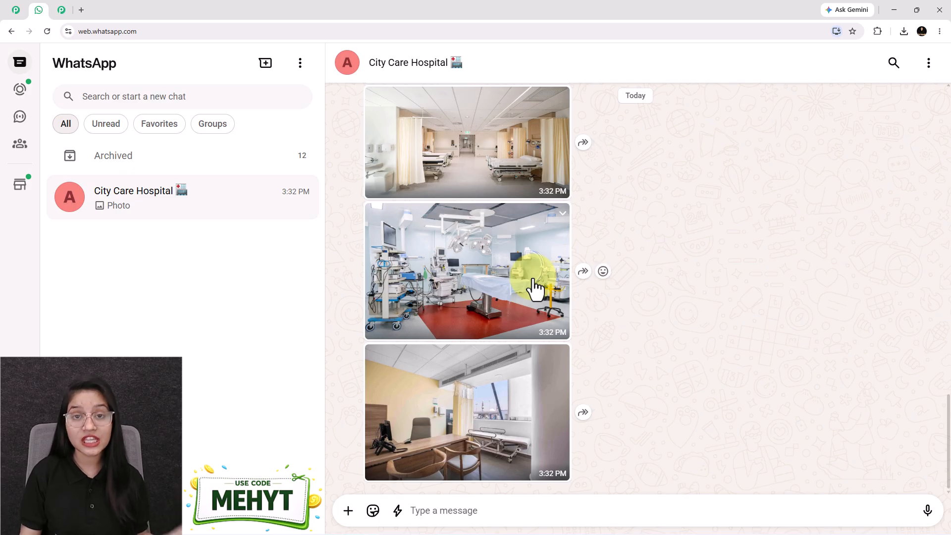
scroll(534, 286, up, 18)
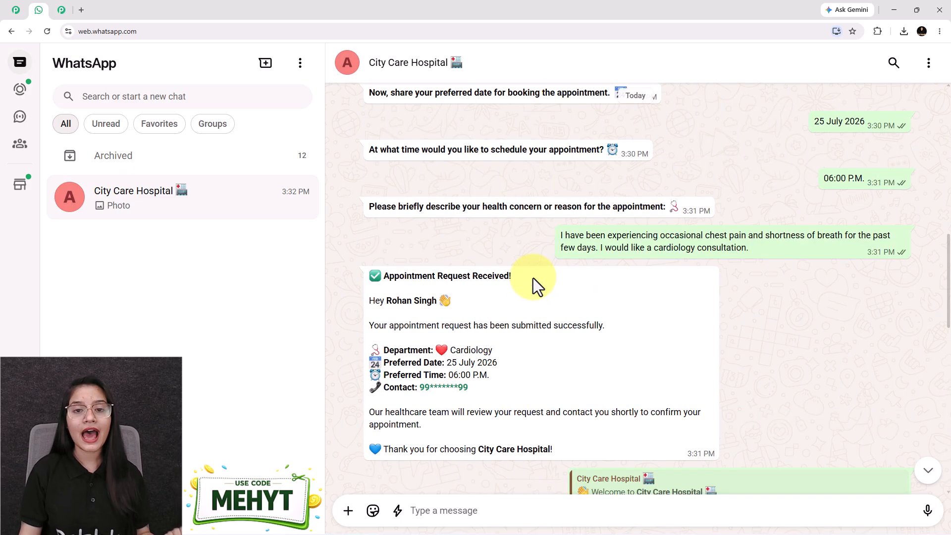
scroll(449, 273, up, 3)
click(460, 283)
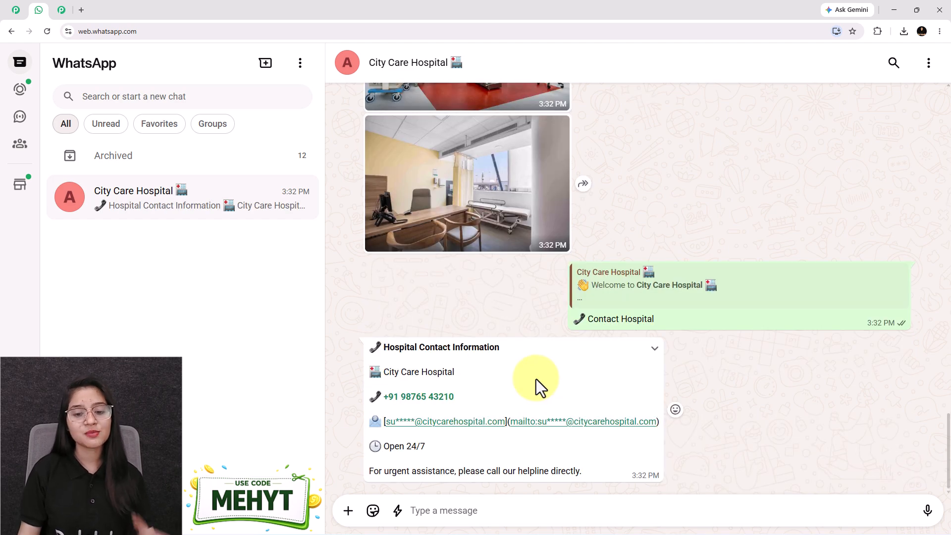
scroll(536, 379, up, 4)
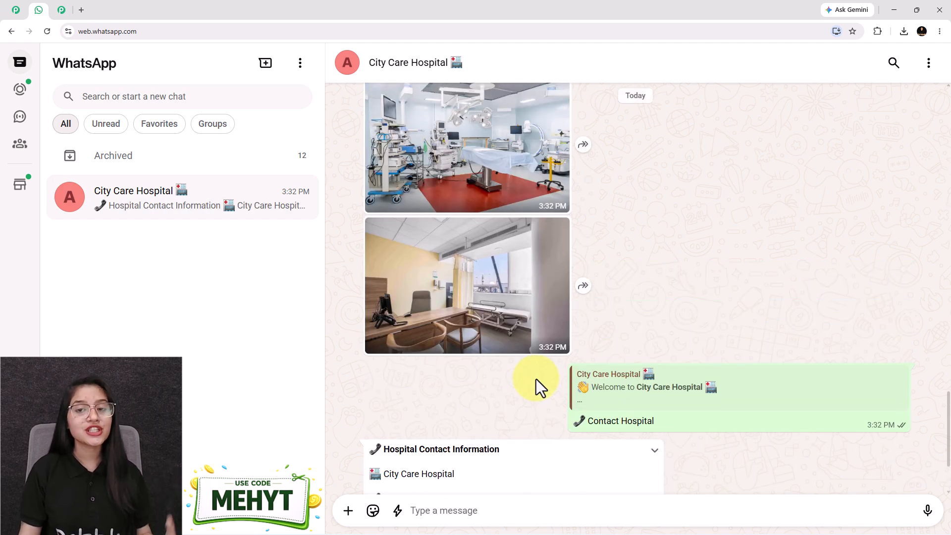
scroll(536, 381, up, 4)
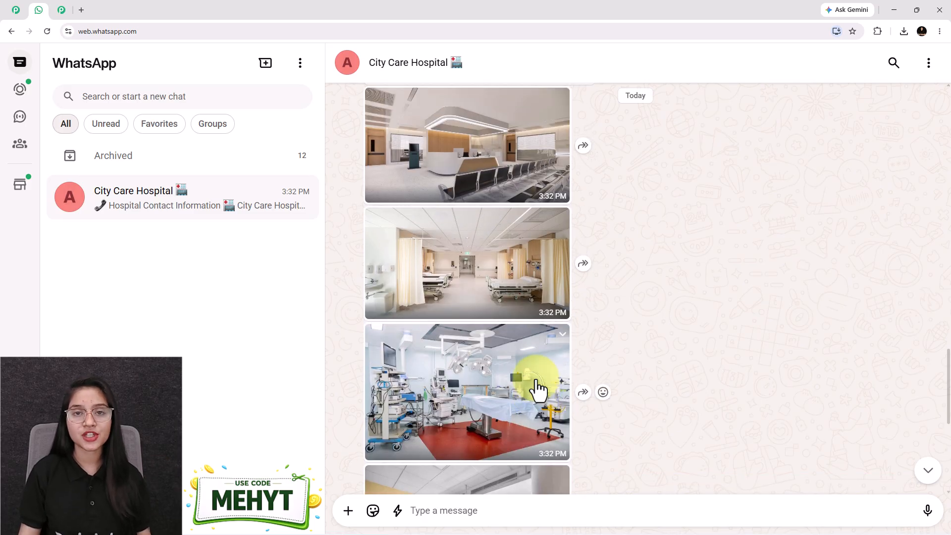
scroll(536, 389, up, 5)
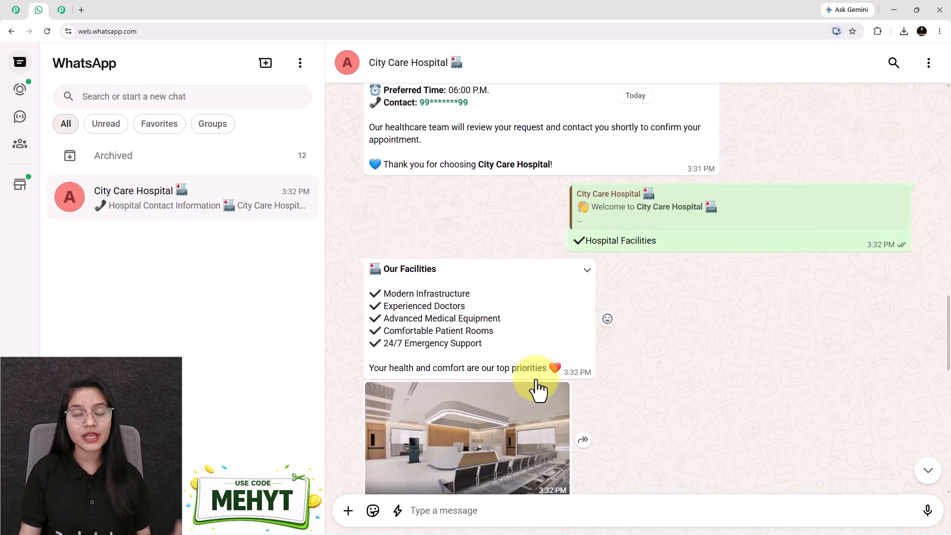
scroll(536, 379, up, 5)
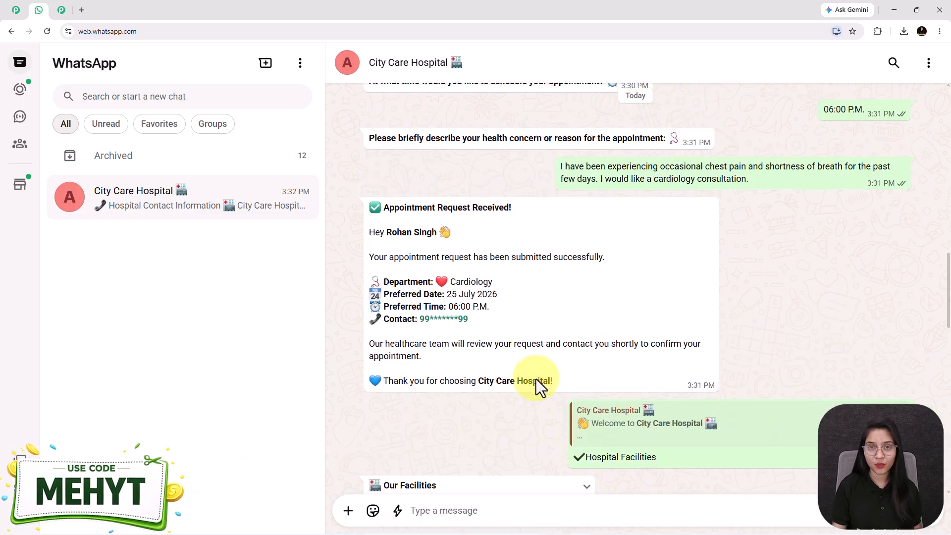
scroll(510, 324, down, 3)
scroll(516, 337, down, 9)
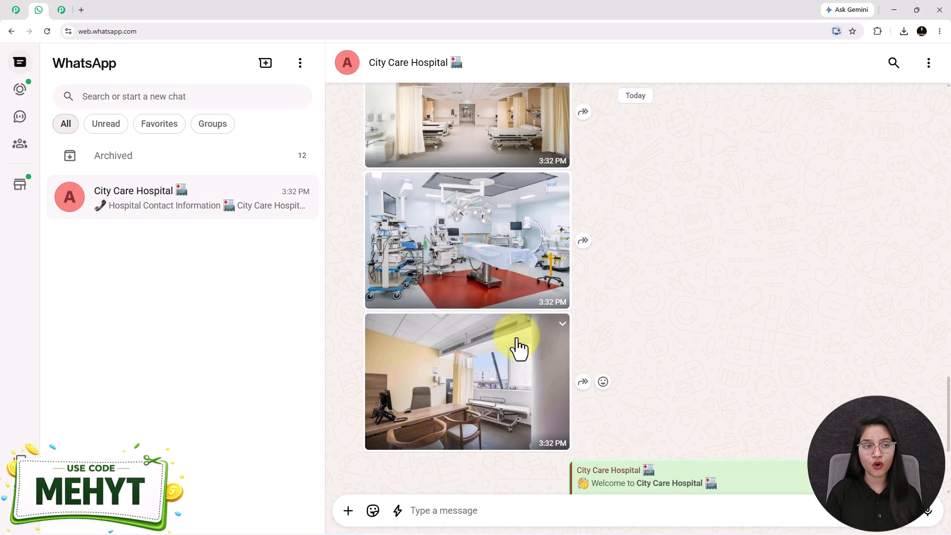
scroll(515, 349, down, 4)
scroll(544, 376, up, 4)
scroll(505, 359, up, 12)
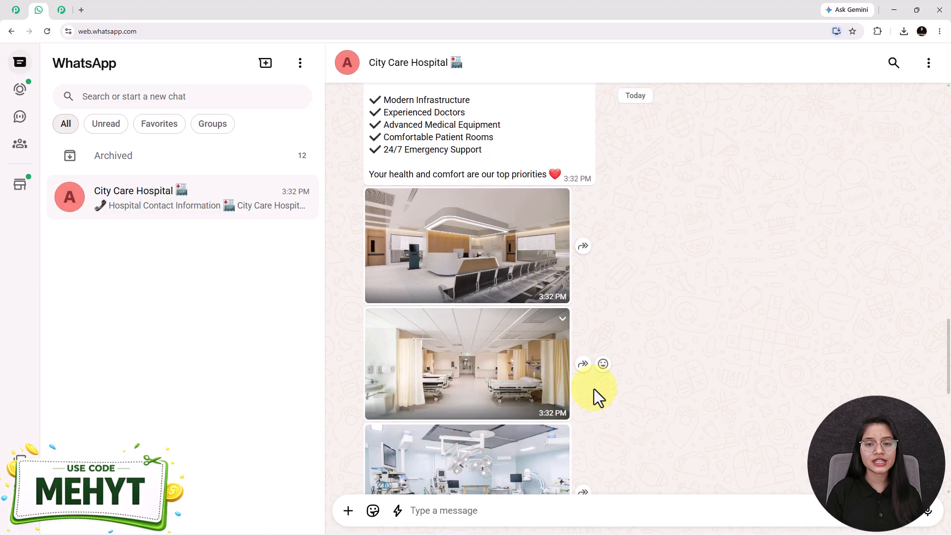
scroll(497, 251, up, 2)
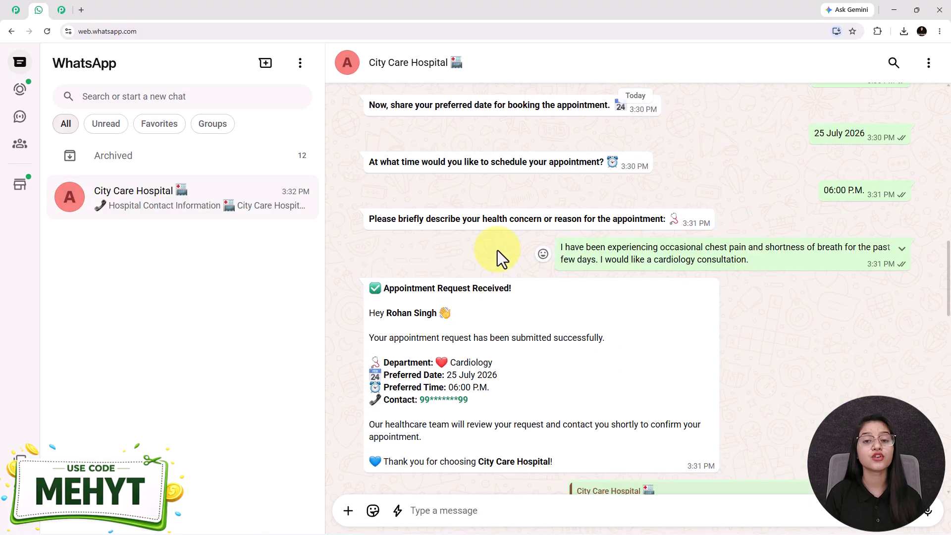
Step: Switch to the pabbly.com/chatflow tab and close the 'Wait! Before you go!' offer popup
click(23, 10)
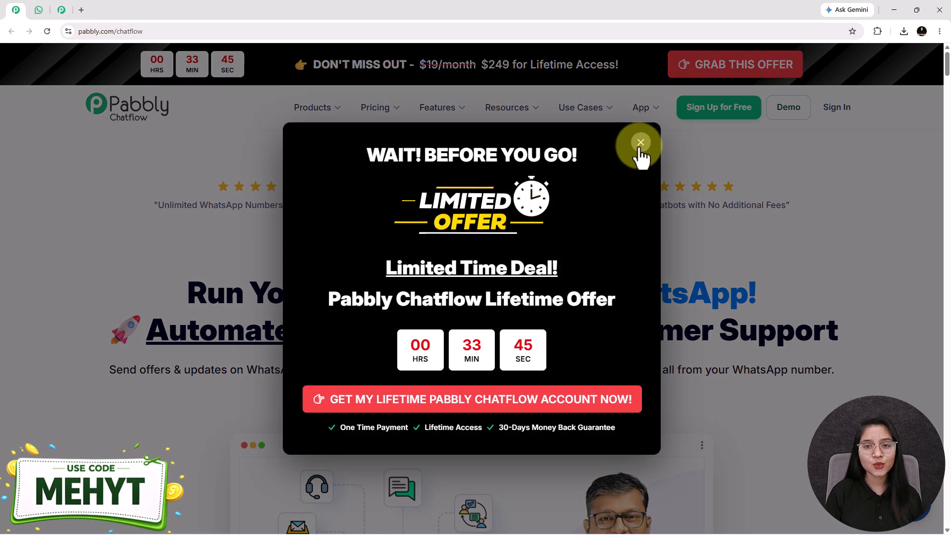
click(640, 144)
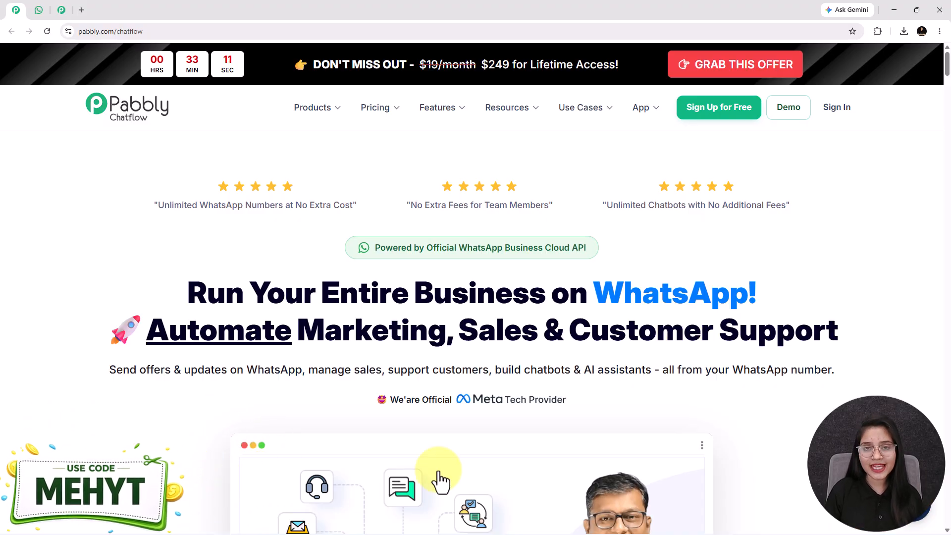
Step: Open a new Chrome tab and type 'pabb' to autocomplete pabbly.com/chatflow
click(40, 8)
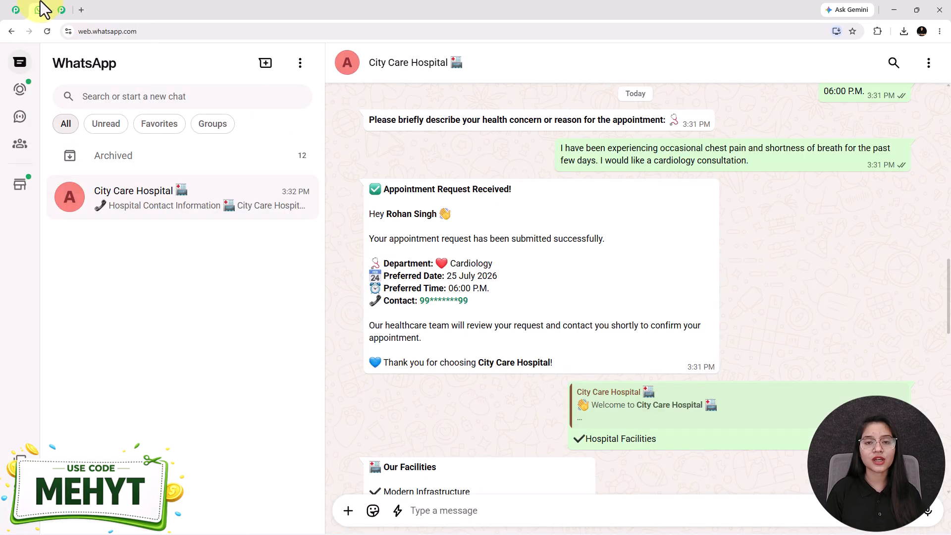
scroll(626, 368, up, 2)
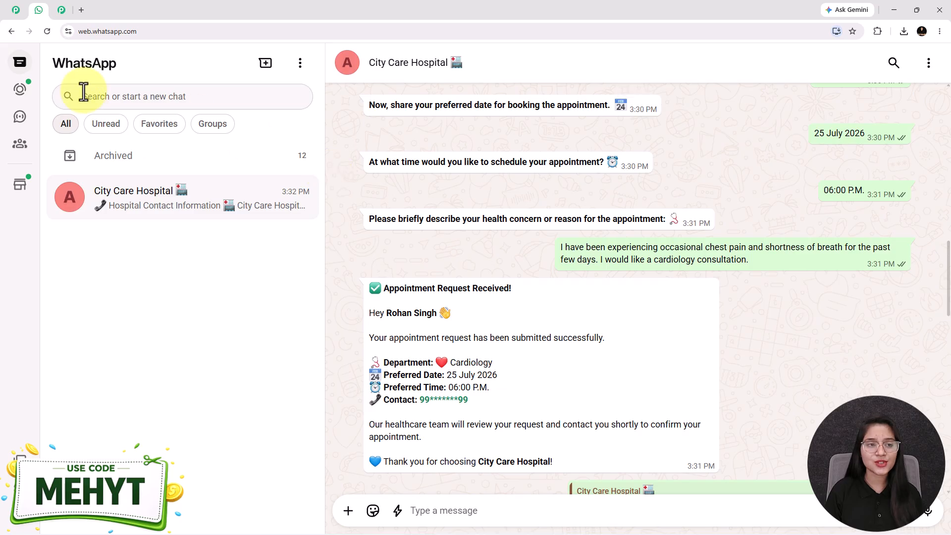
click(79, 10)
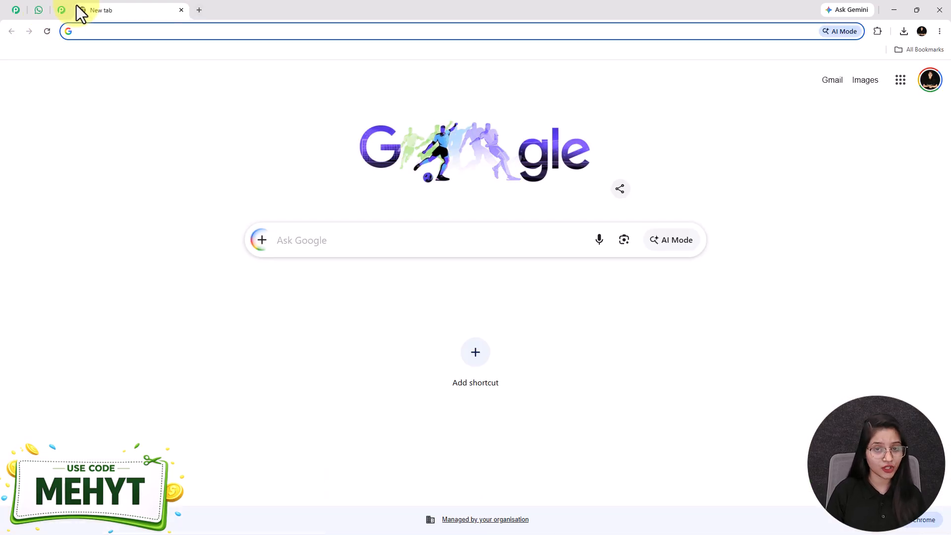
text(pabb)
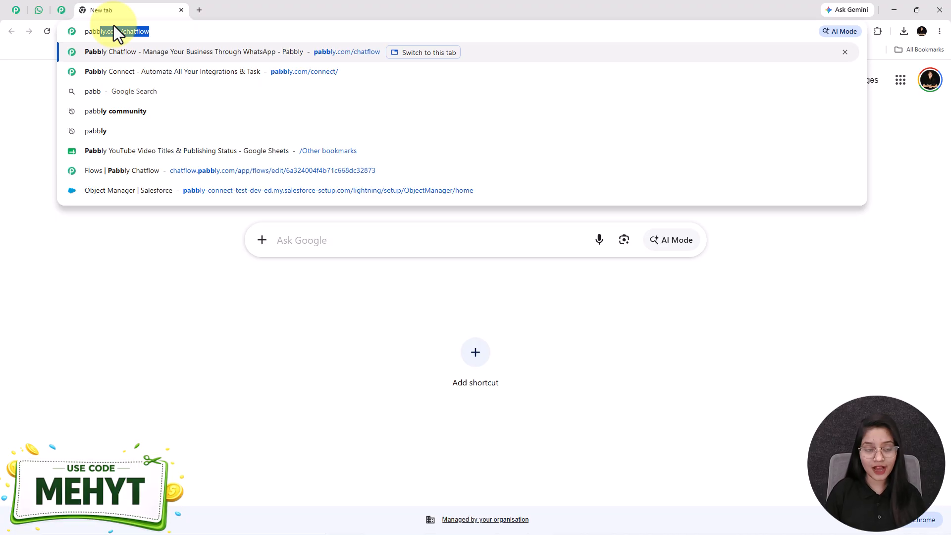
Step: Load the suggested pabbly.com/chatflow address to show the Chatflow home page
key(Return)
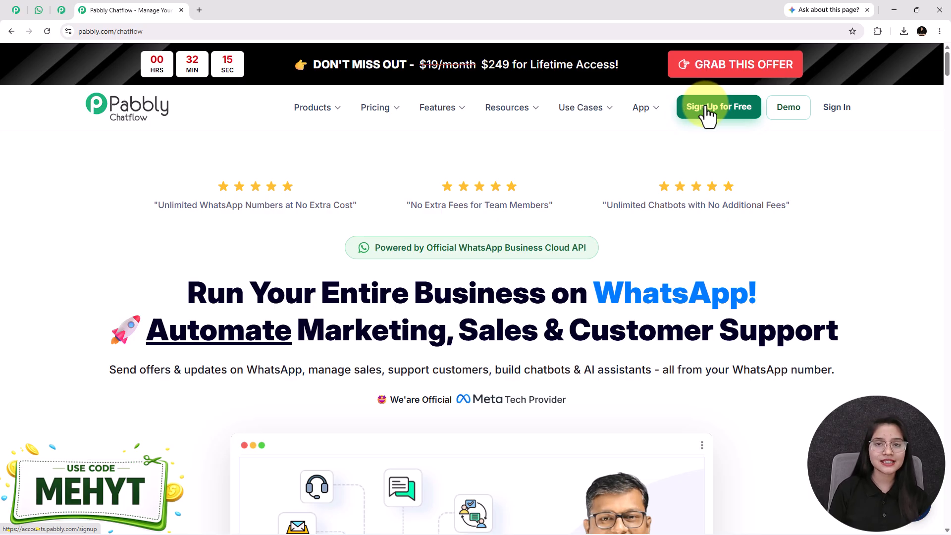
Step: Sign in, launch Pabbly Chatflow from All Pabbly Apps, and open the Flows page
click(838, 110)
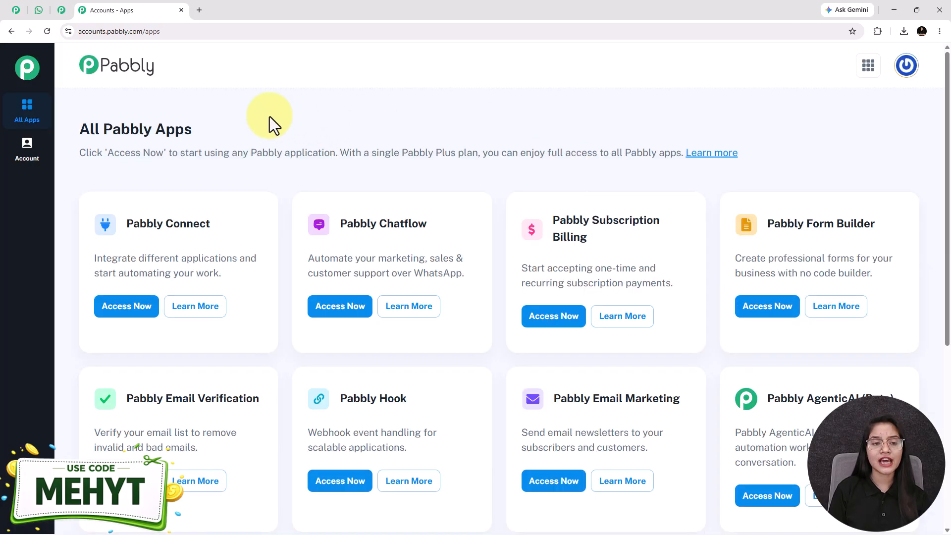
drag(194, 133, 72, 139)
drag(339, 224, 441, 222)
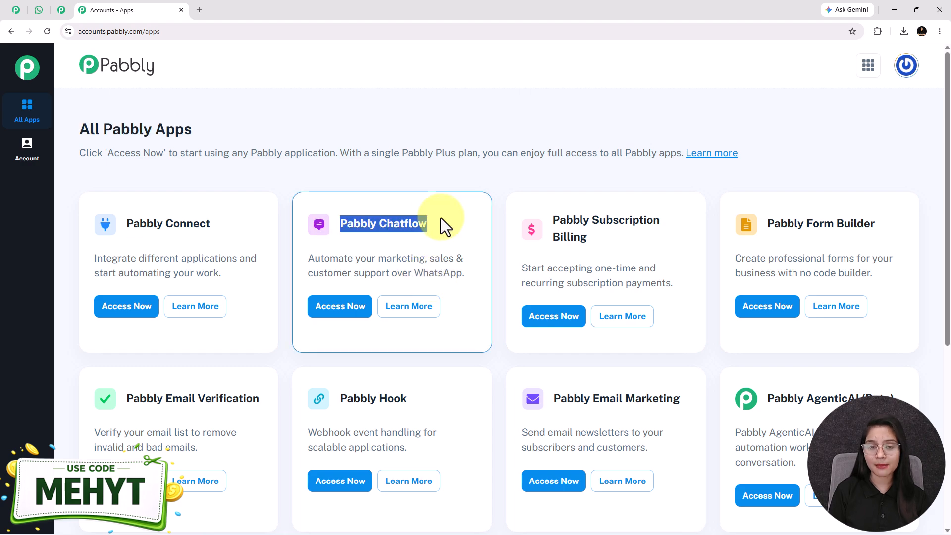
click(341, 312)
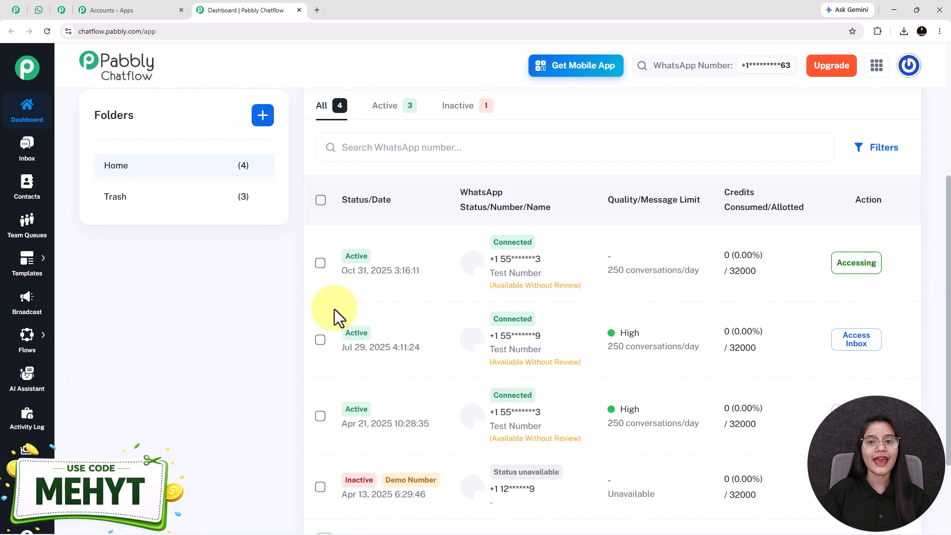
scroll(334, 309, up, 5)
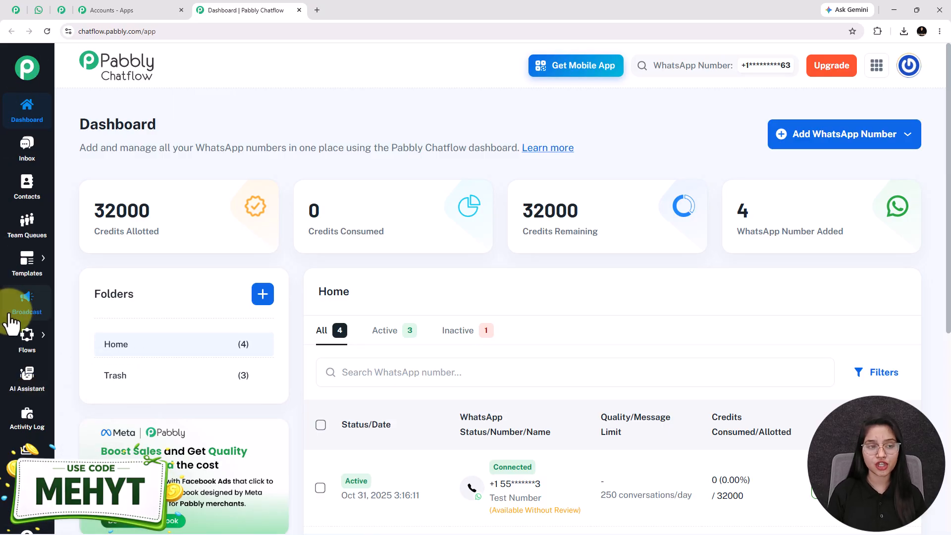
mouse_move(27, 337)
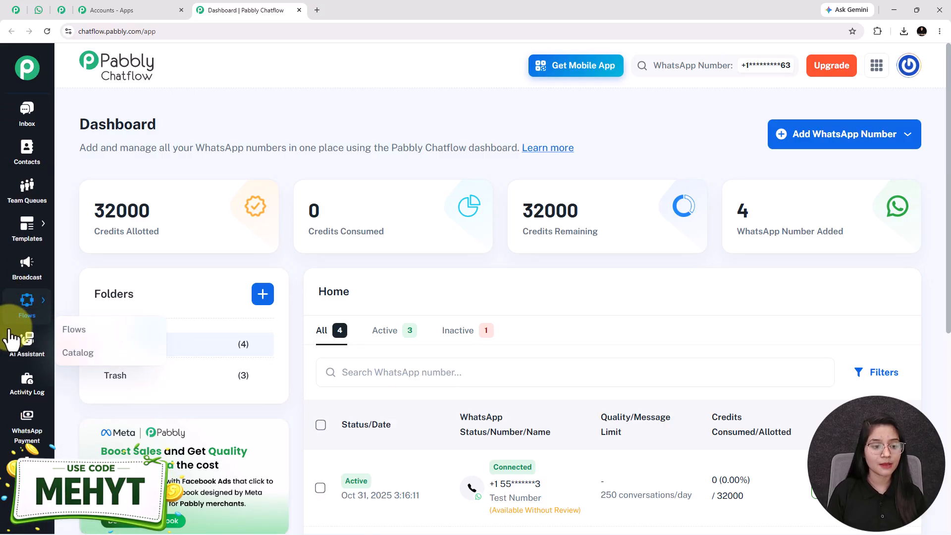
scroll(25, 317, down, 1)
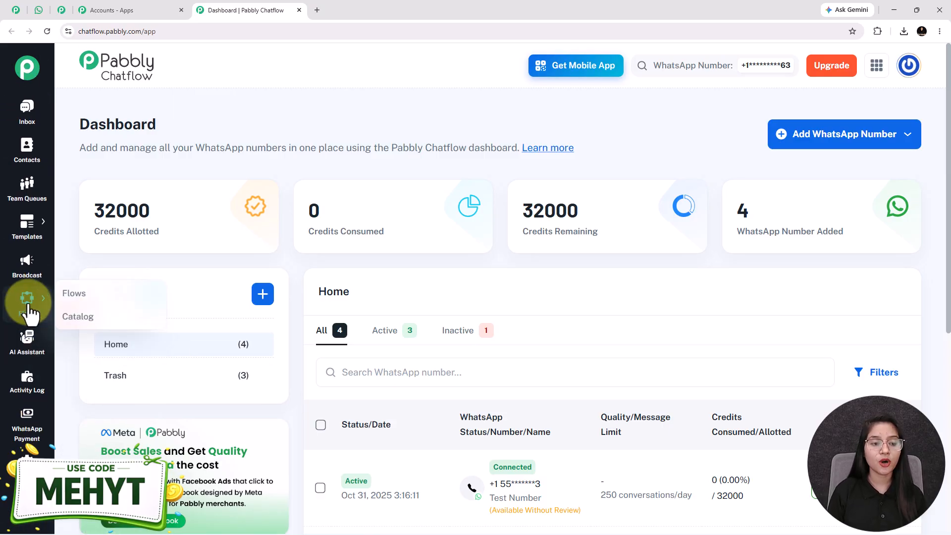
click(74, 293)
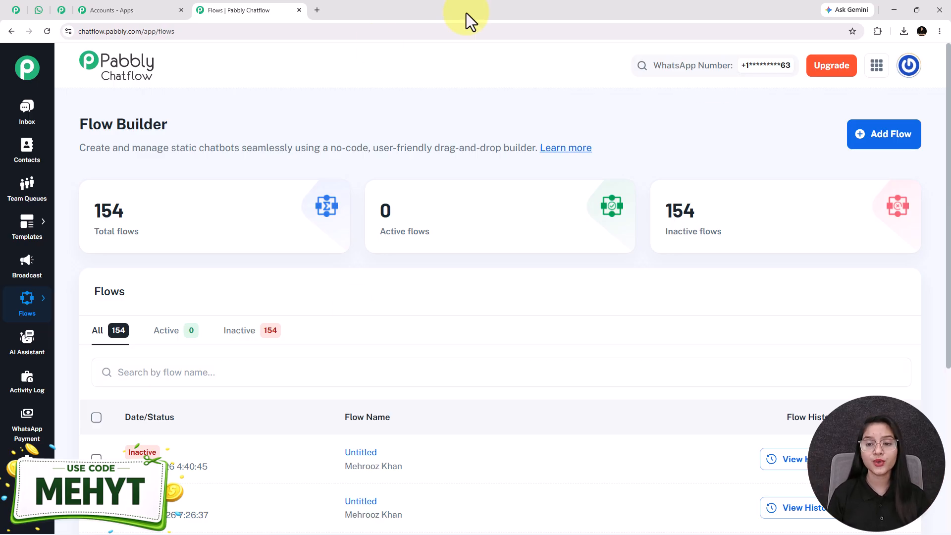
Step: Create a new flow and name it with the pasted hospital chatbot title
click(900, 144)
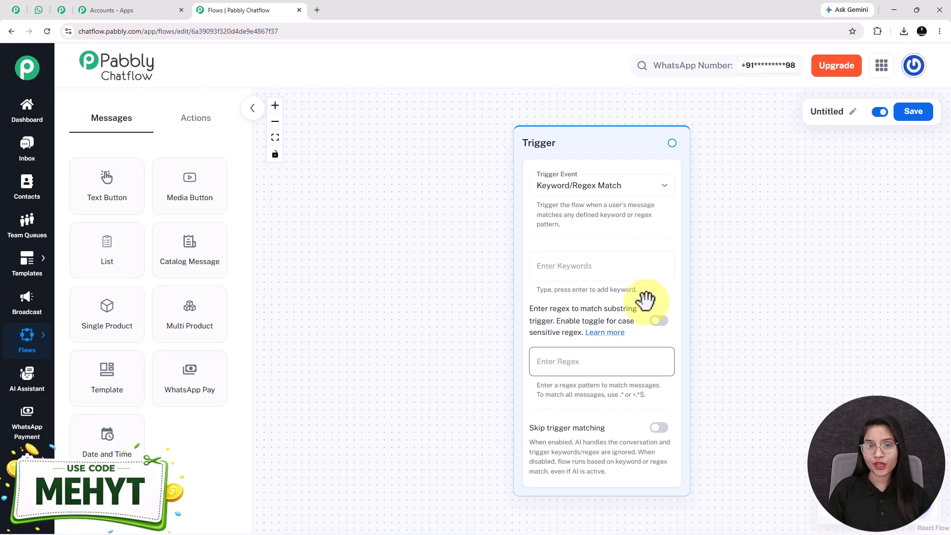
drag(552, 148, 378, 140)
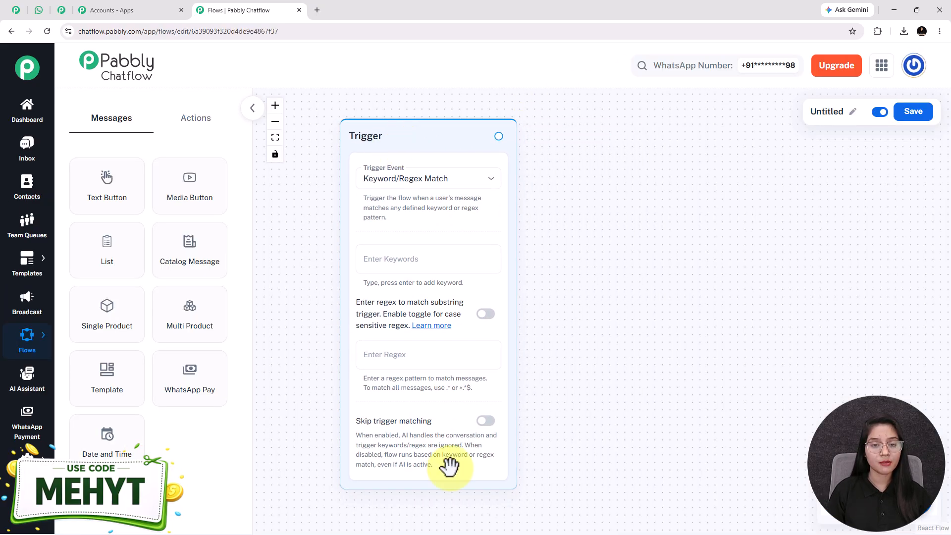
click(852, 112)
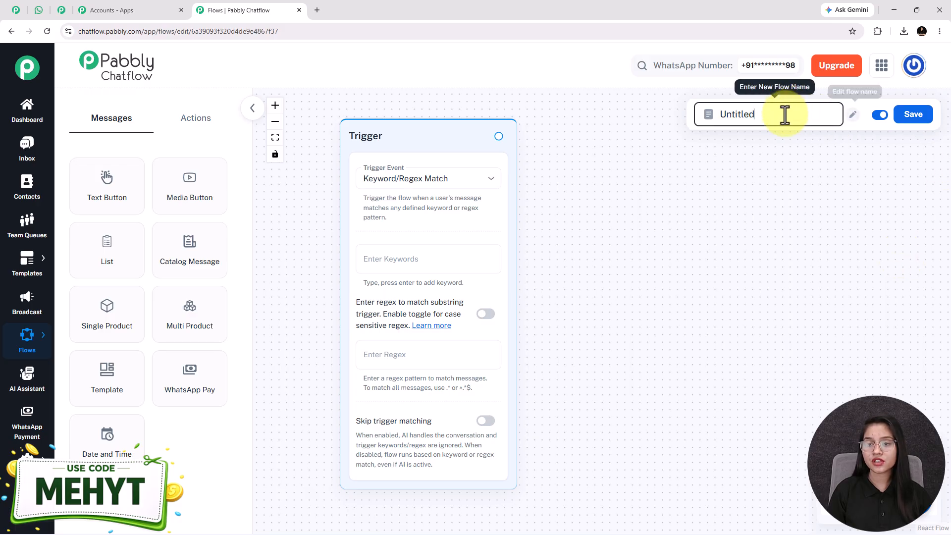
key(ctrl+v)
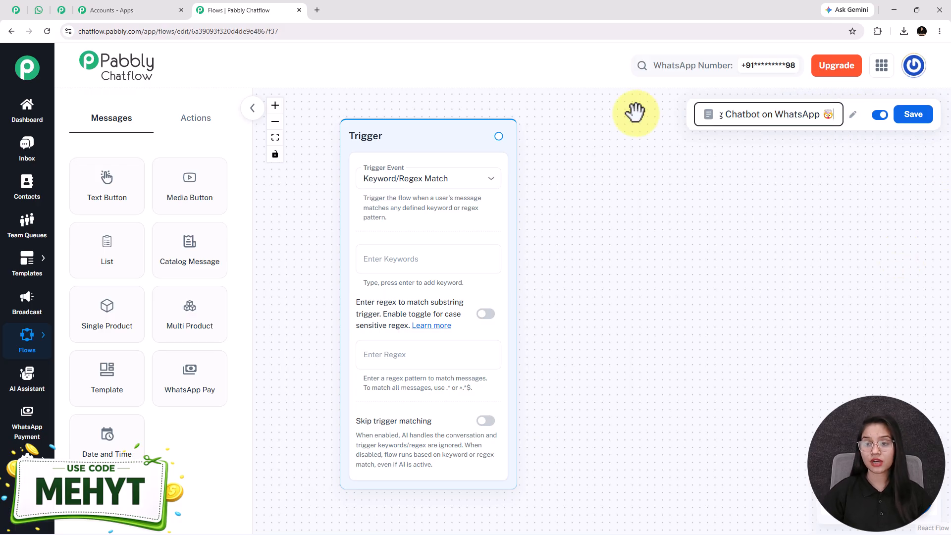
click(679, 163)
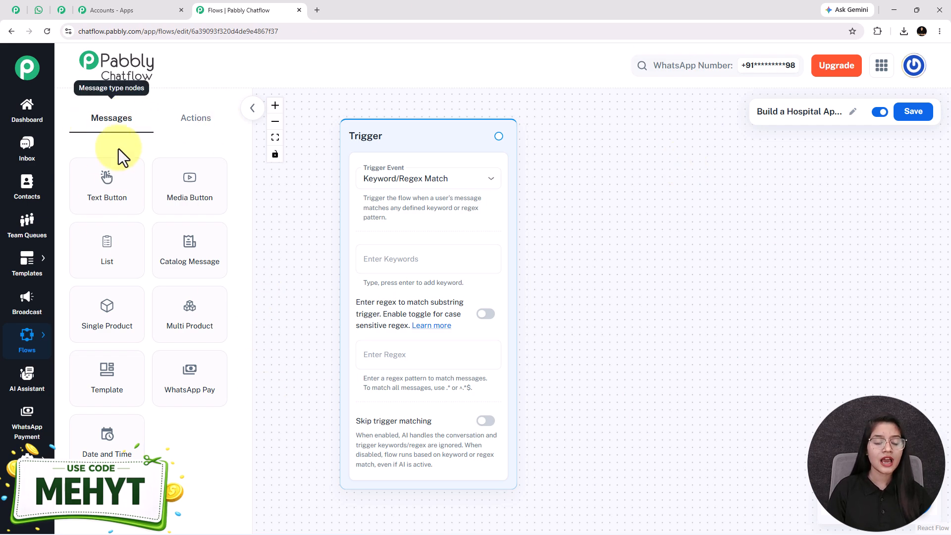
click(161, 122)
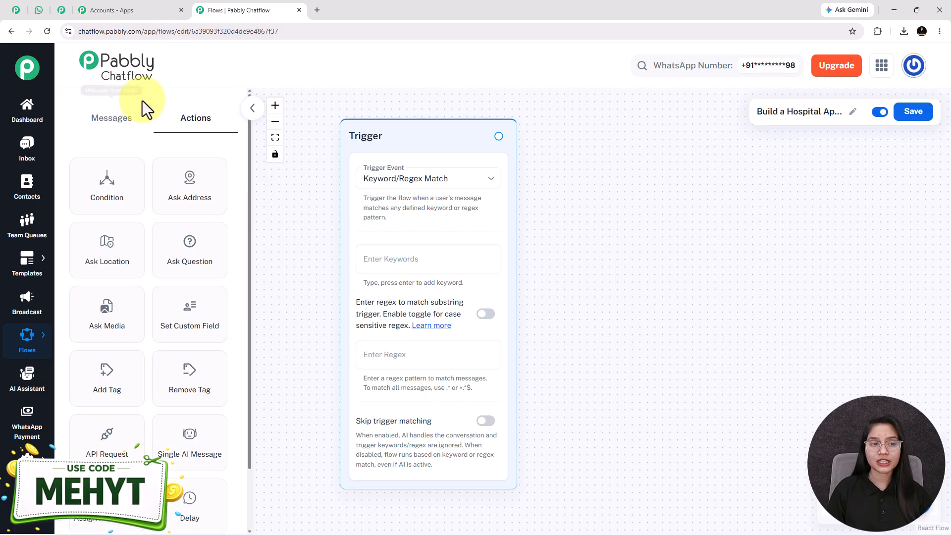
click(128, 123)
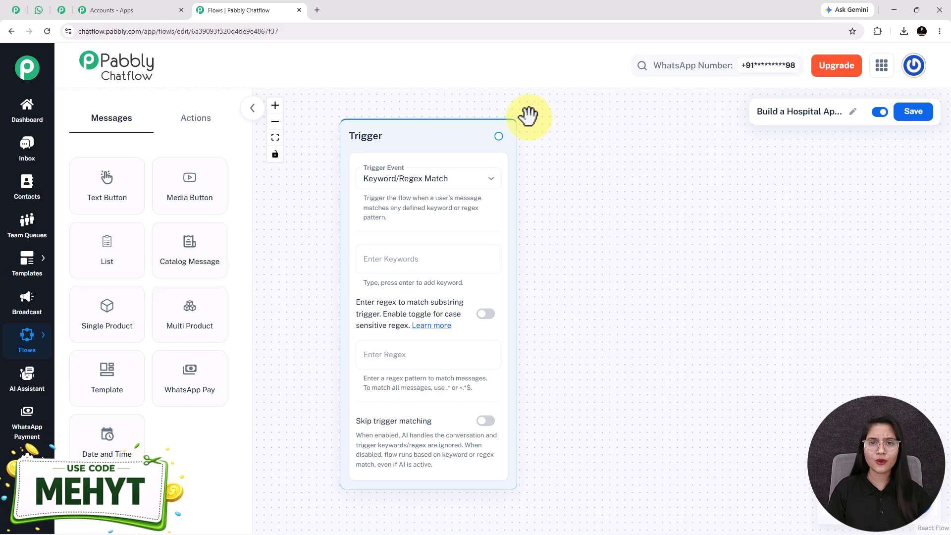
Step: Set a Keyword/Regex Match trigger with keywords Book Appointment, Hello and Hi
click(430, 189)
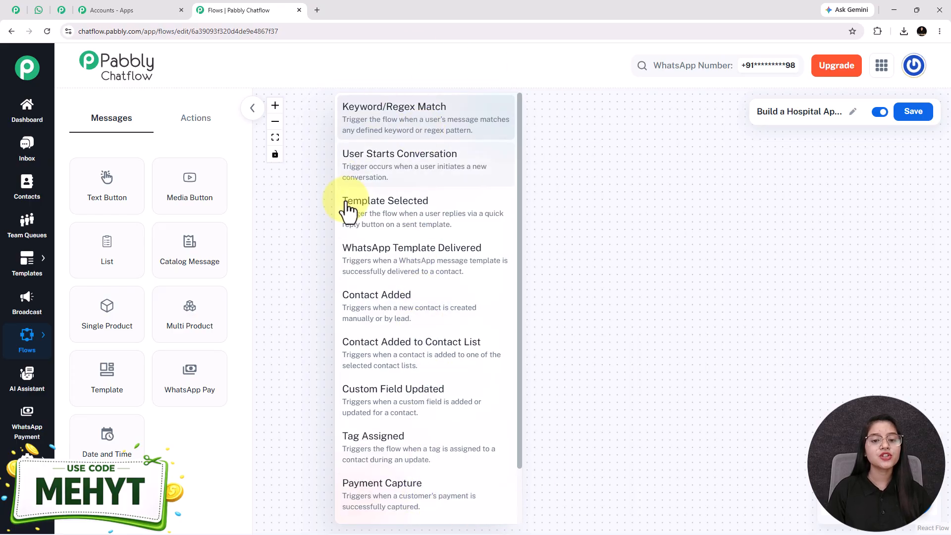
click(379, 136)
click(409, 261)
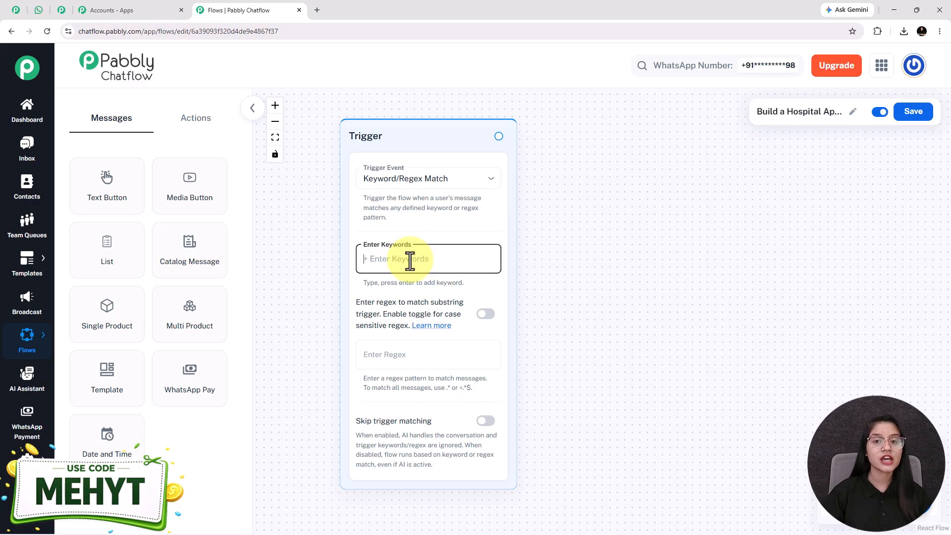
text(Book Appoi)
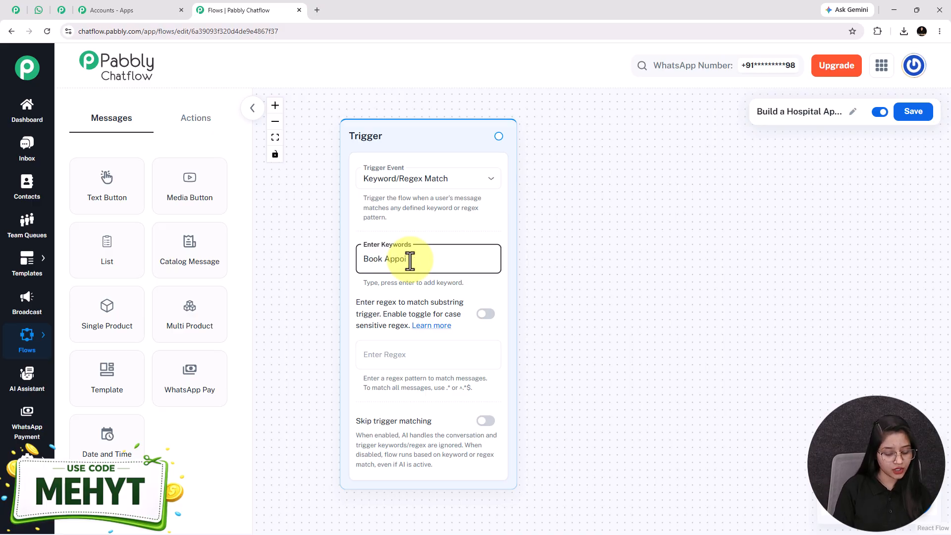
text(ntment)
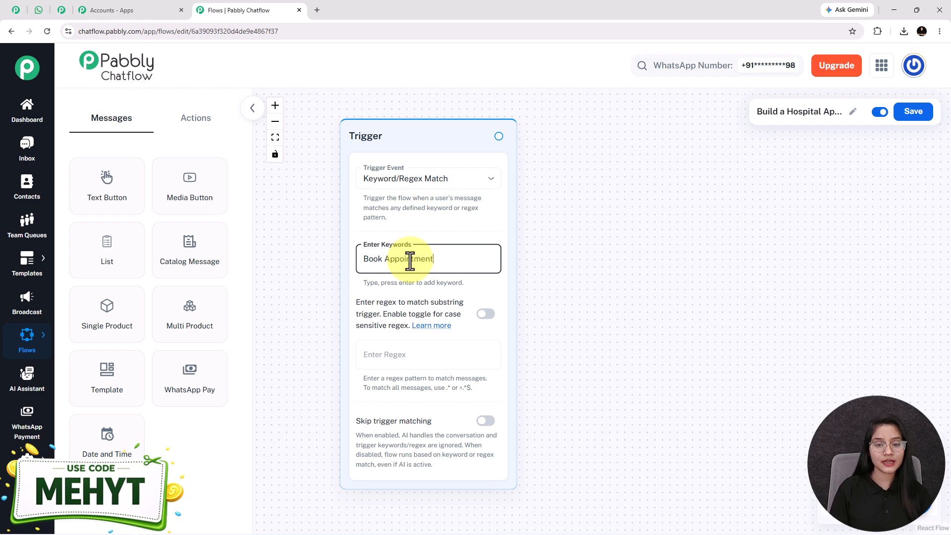
key(Return)
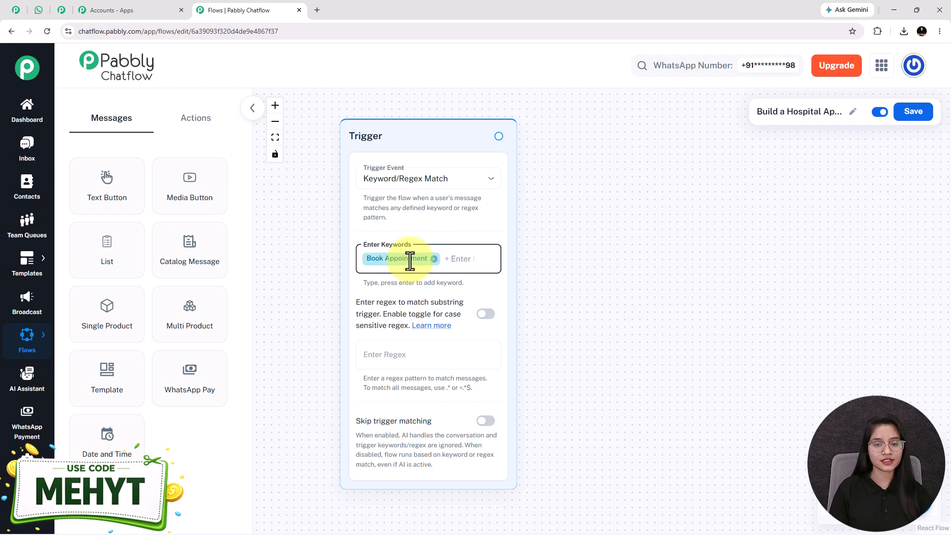
text(Hello)
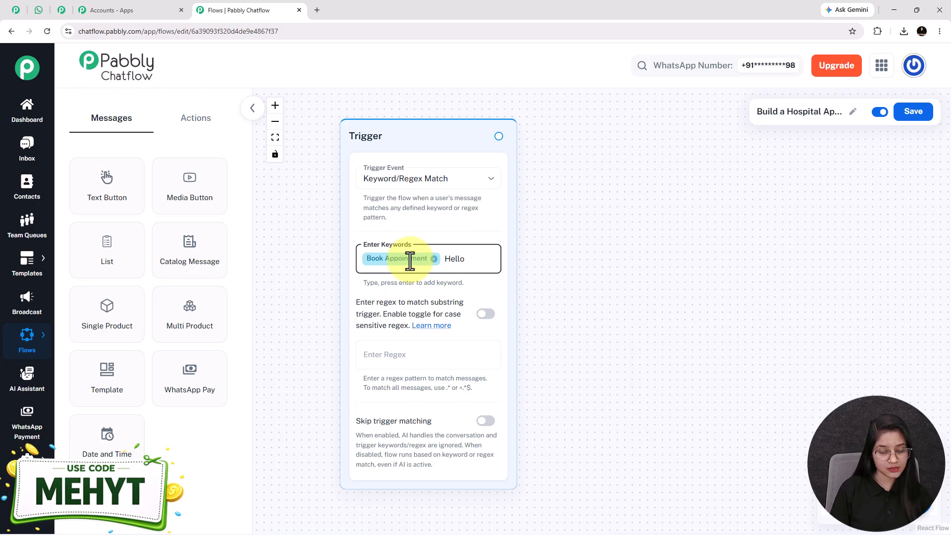
key(Return)
text(Hi)
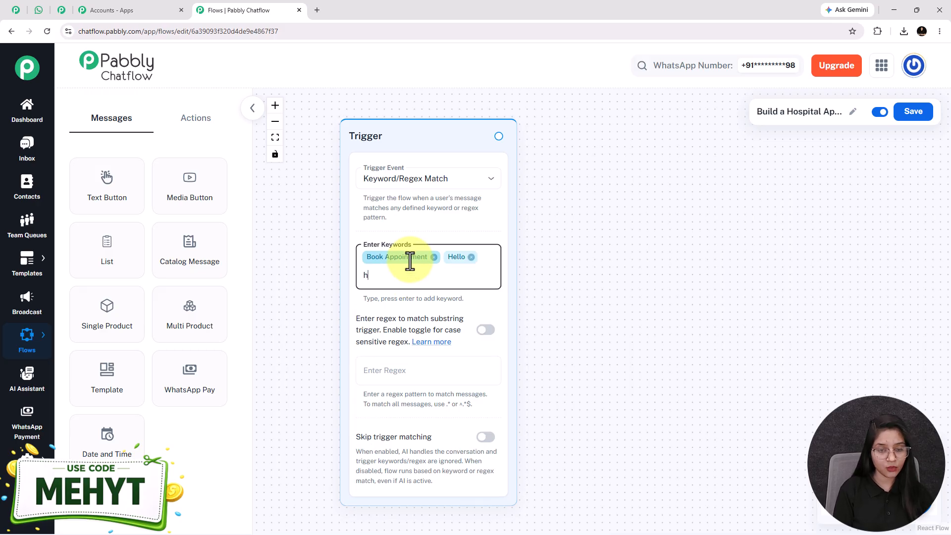
key(Return)
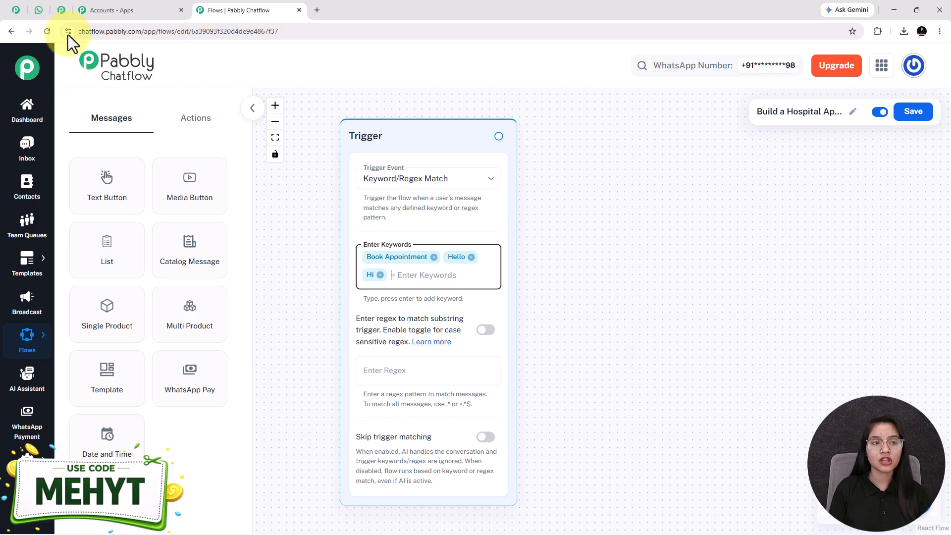
click(48, 14)
scroll(587, 304, up, 15)
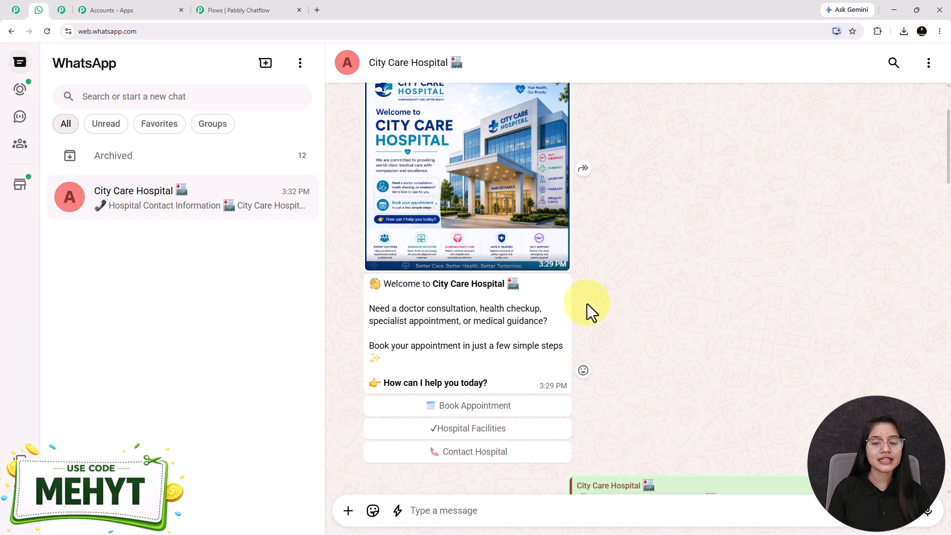
scroll(586, 304, up, 2)
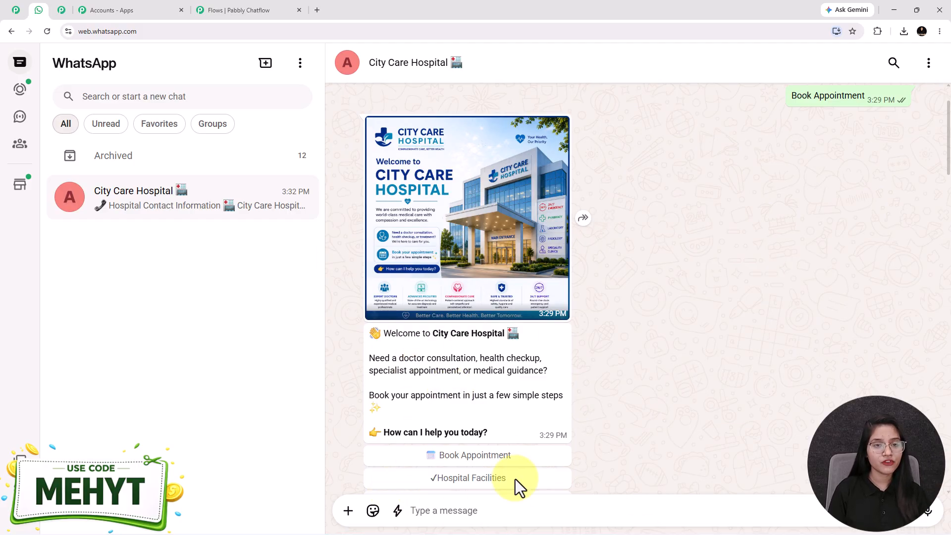
click(241, 7)
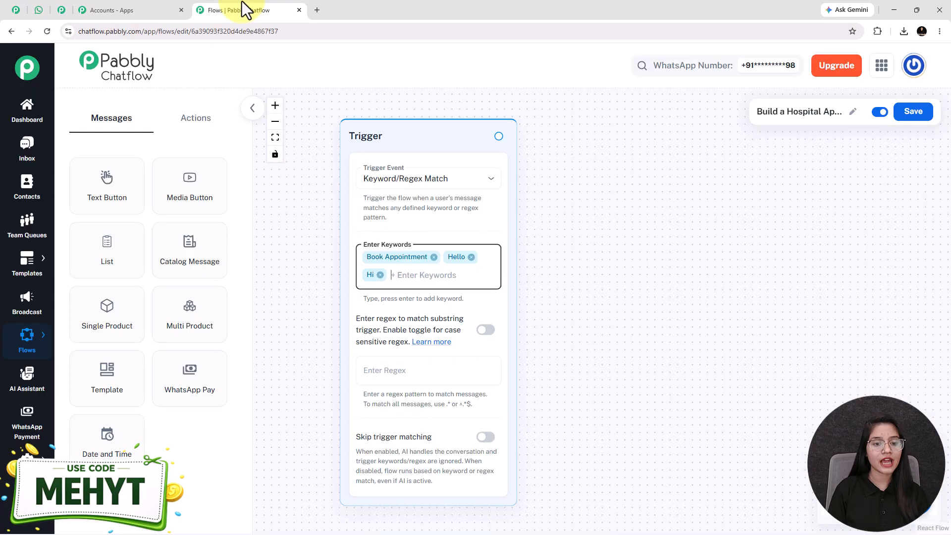
Step: Add an Image media node using the City Care Hospital picture from the Media Library
click(191, 188)
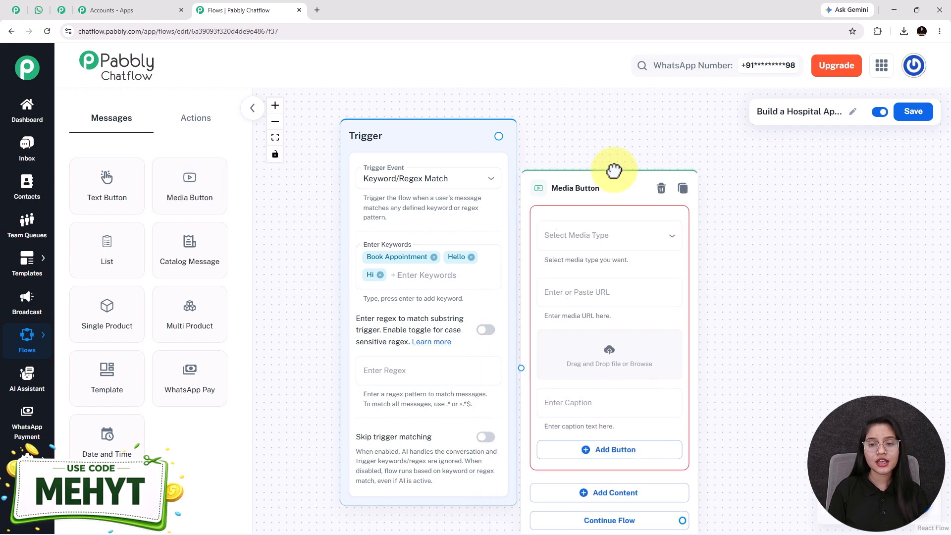
click(633, 223)
click(561, 250)
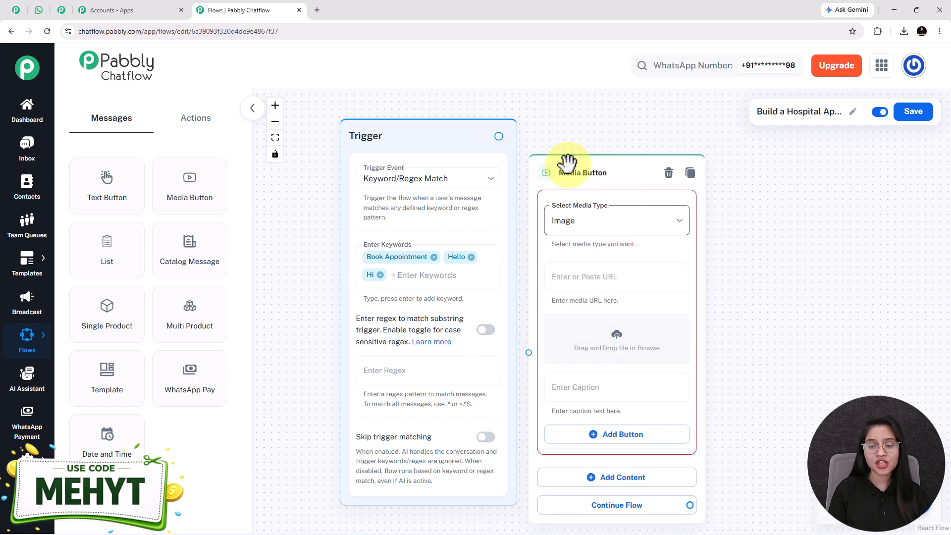
drag(790, 323, 711, 314)
click(578, 316)
click(707, 176)
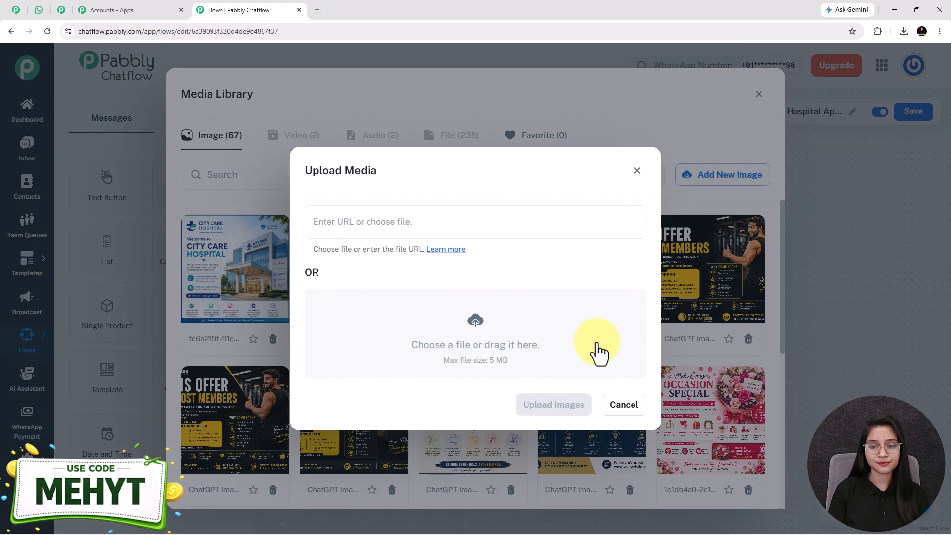
click(285, 289)
click(750, 176)
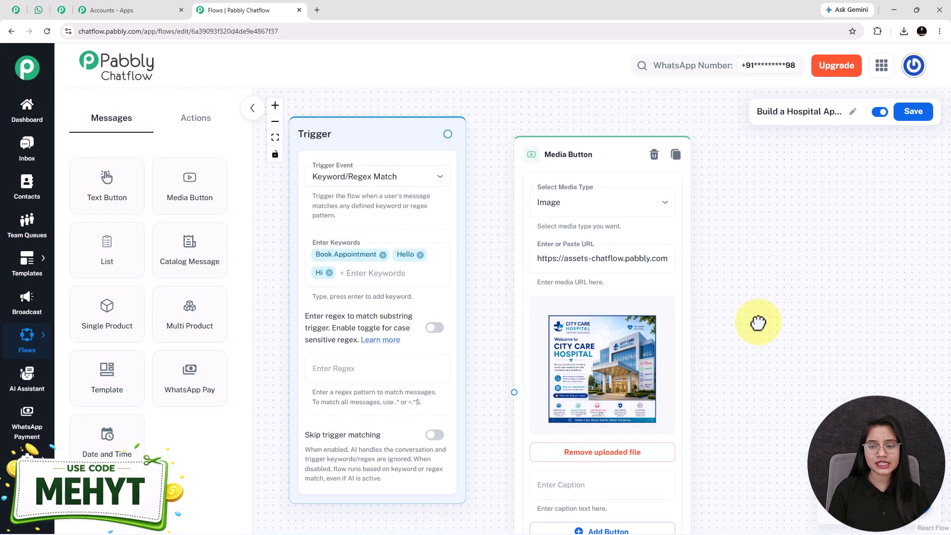
drag(757, 323, 659, 208)
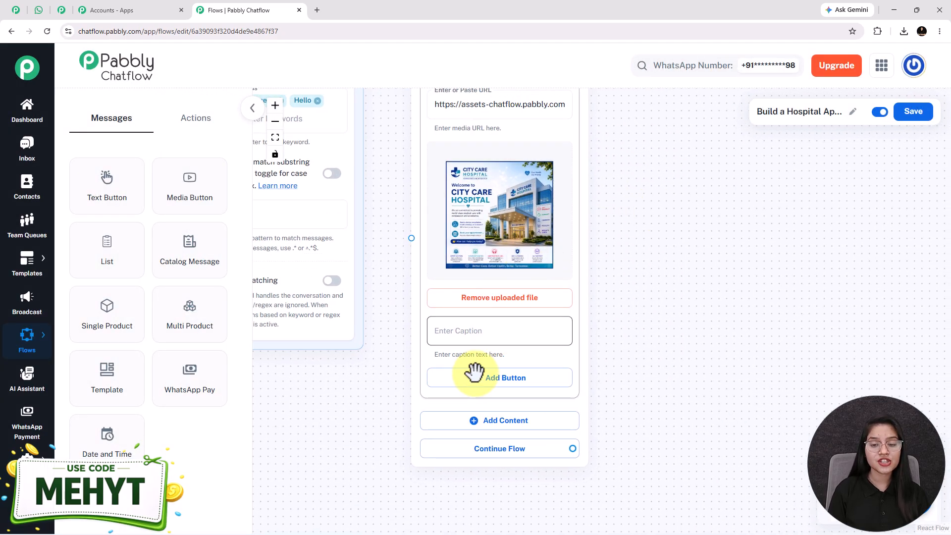
Step: Add a text block below the image and paste in the welcome message
click(485, 394)
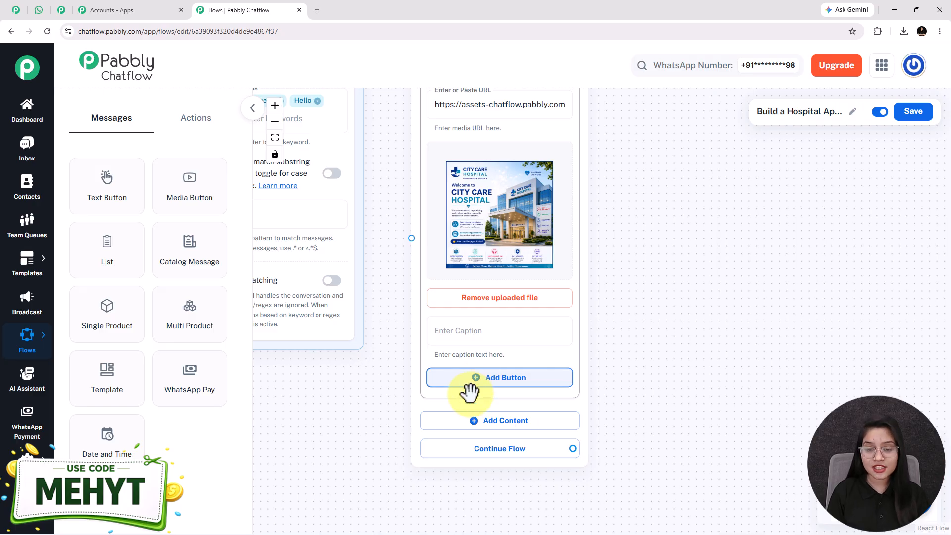
click(494, 431)
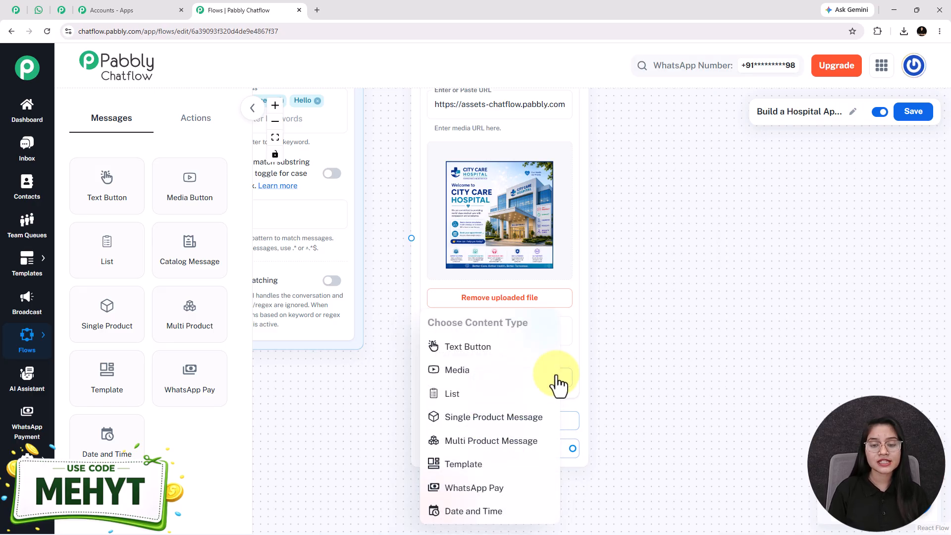
click(468, 349)
scroll(494, 173, down, 3)
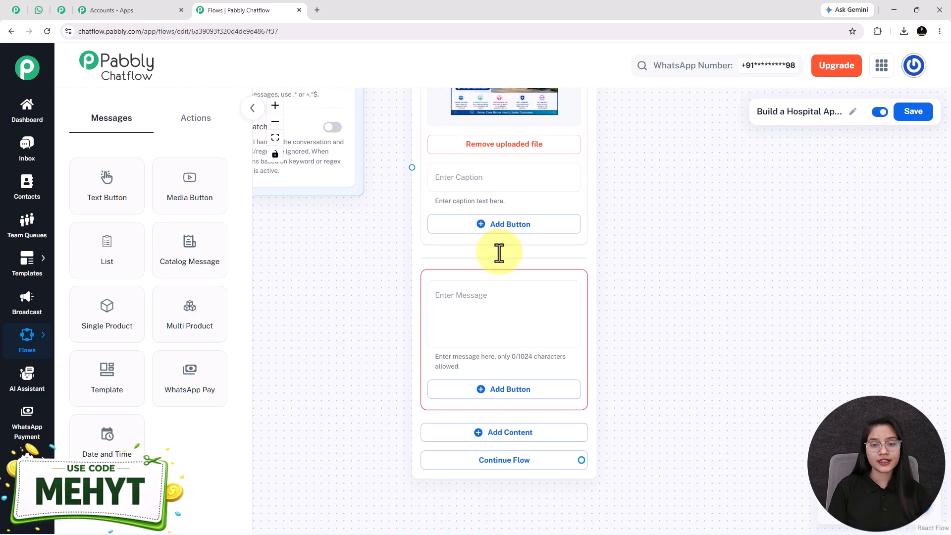
scroll(391, 364, up, 1)
click(476, 304)
key(ctrl+v)
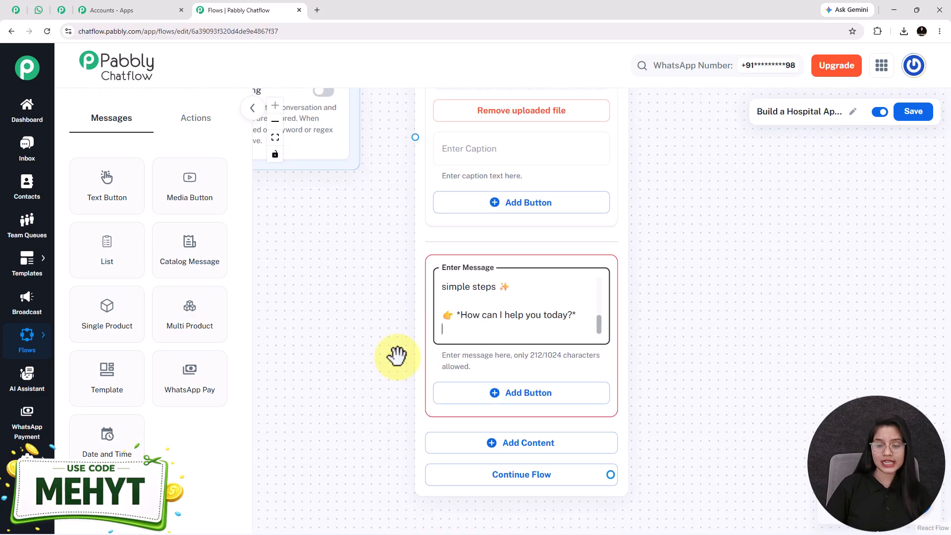
key(Up)
key(Up)
key(Up)
key(Up)
key(Up)
key(Up)
key(Up)
key(Up)
key(Up)
key(Up)
key(Up)
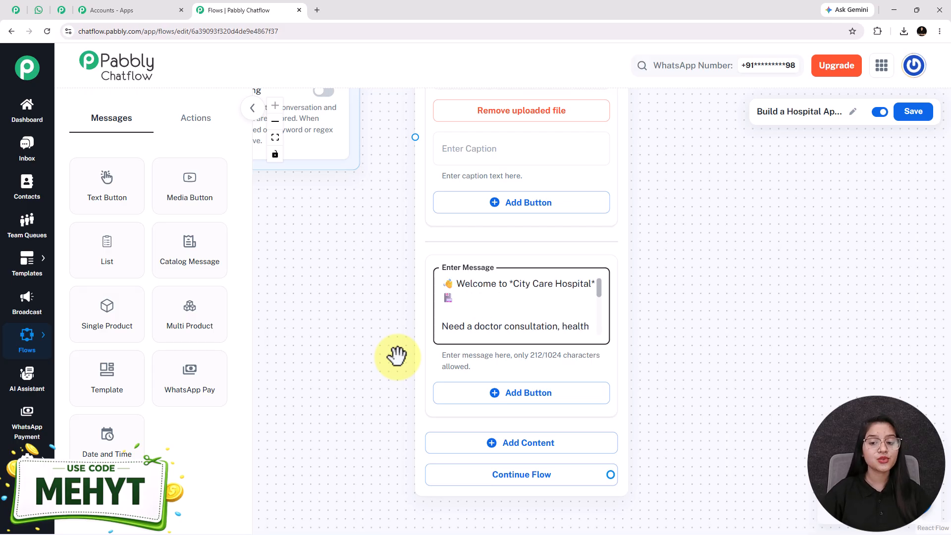
key(Down)
key(Down)
key(Down)
key(Down)
key(Down)
key(Down)
key(Down)
key(Down)
key(Down)
key(Down)
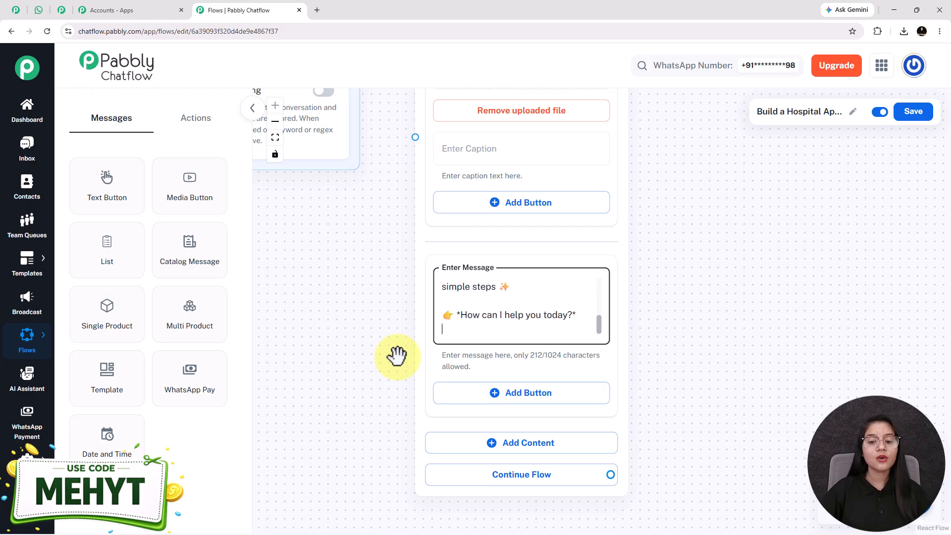
key(Up)
key(Up)
key(Up)
key(Up)
key(Up)
key(Up)
key(Up)
key(Up)
key(Up)
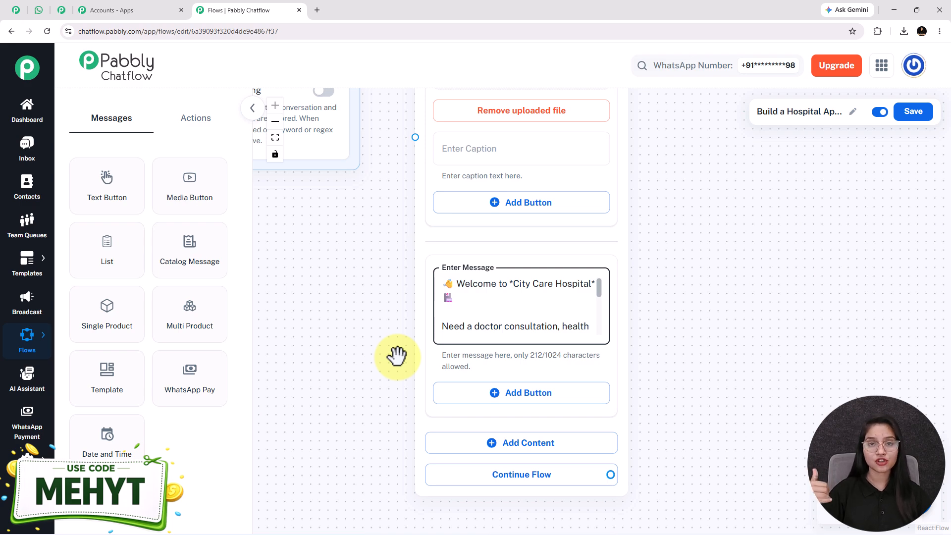
Step: Connect the Trigger node to the media message node, then go to the WhatsApp chat
scroll(390, 361, down, 4)
drag(321, 214, 307, 346)
drag(346, 137, 405, 234)
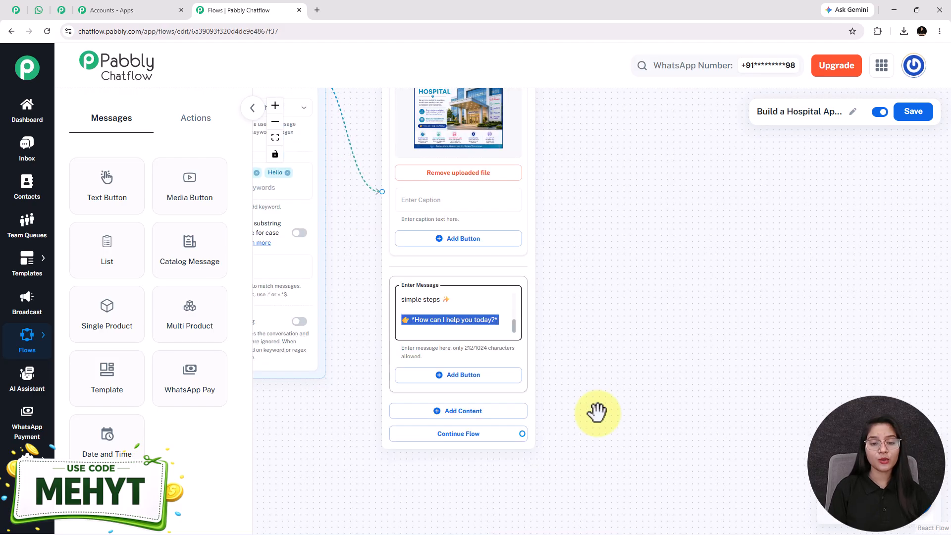
click(597, 411)
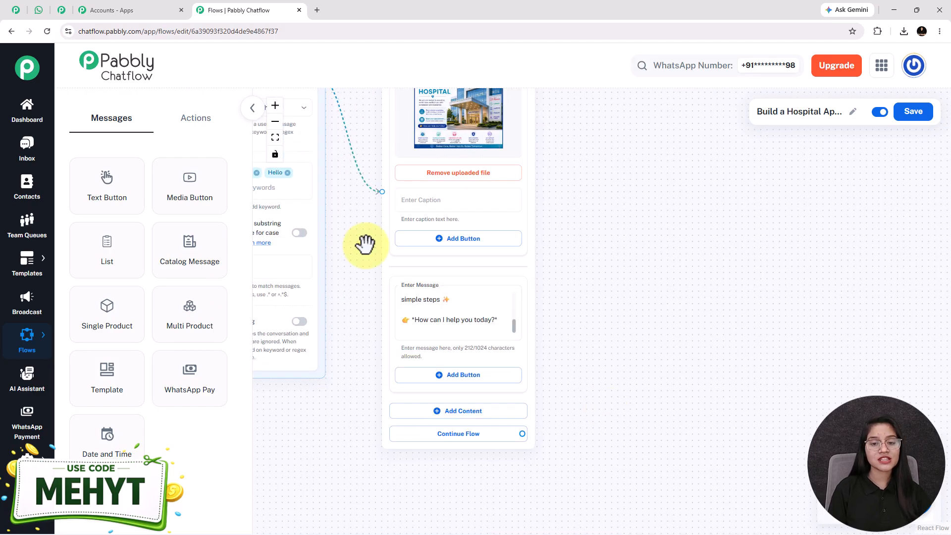
click(45, 12)
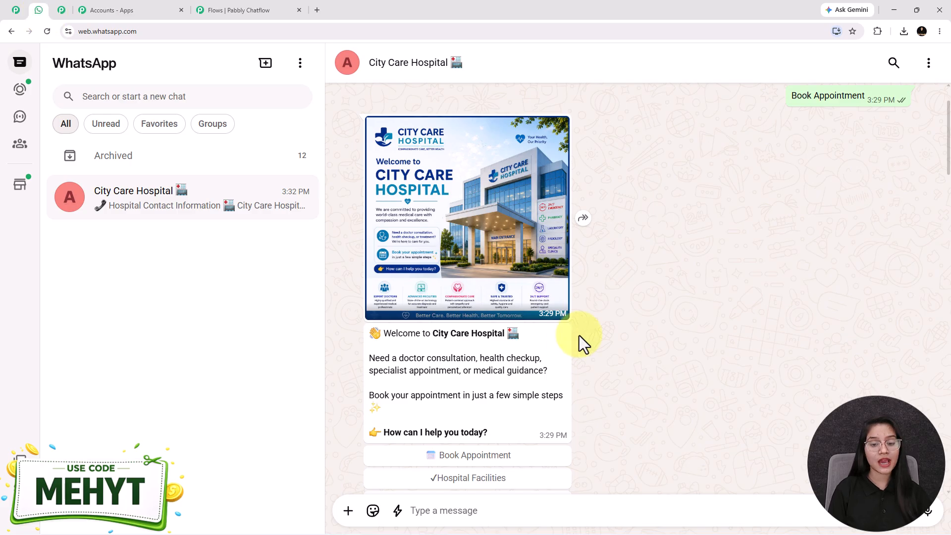
scroll(613, 298, down, 3)
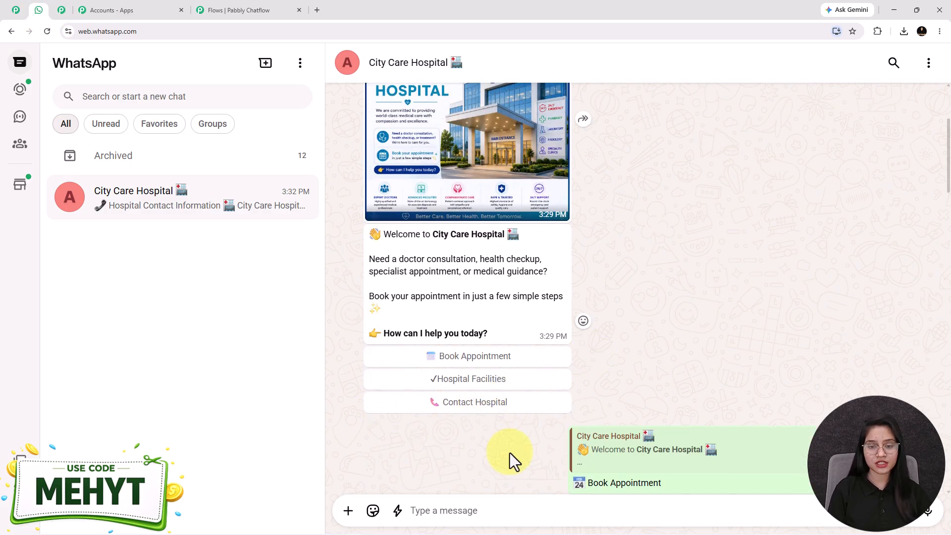
Step: Add a Book Appointment quick-reply button to the welcome message
click(210, 9)
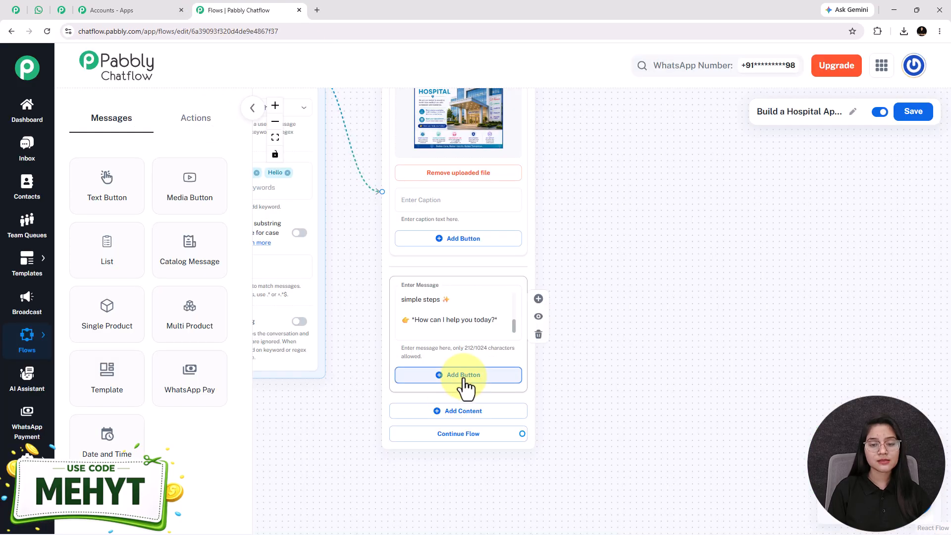
click(464, 380)
text(📅 Book Appointment)
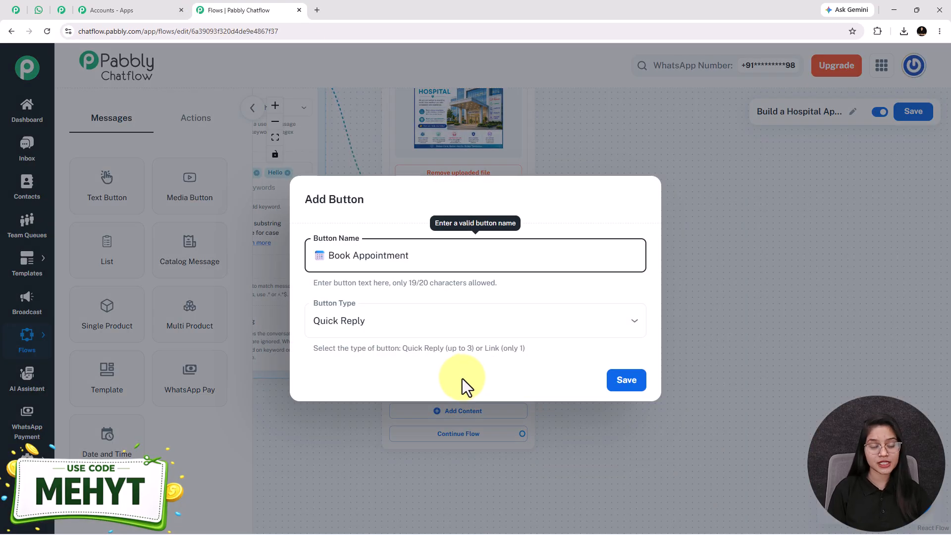
click(410, 332)
click(359, 354)
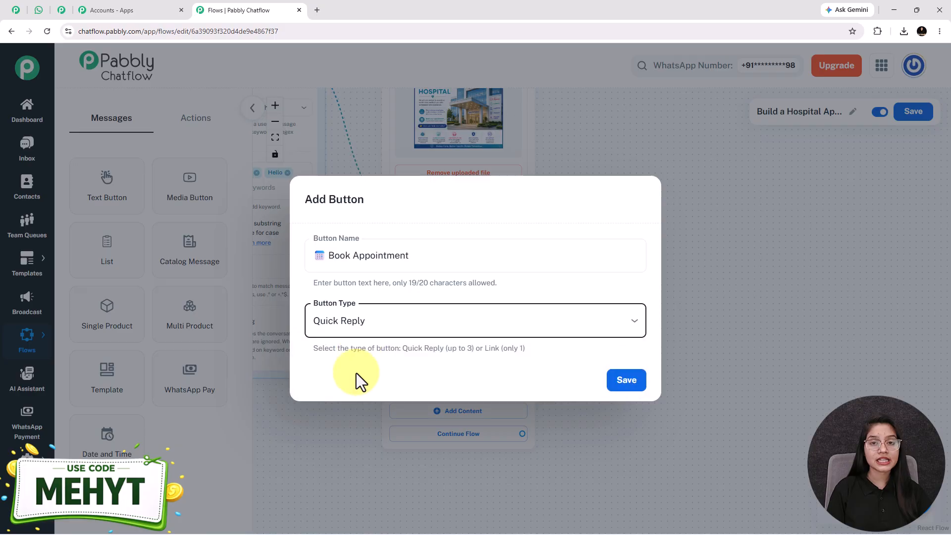
click(627, 381)
scroll(597, 462, down, 4)
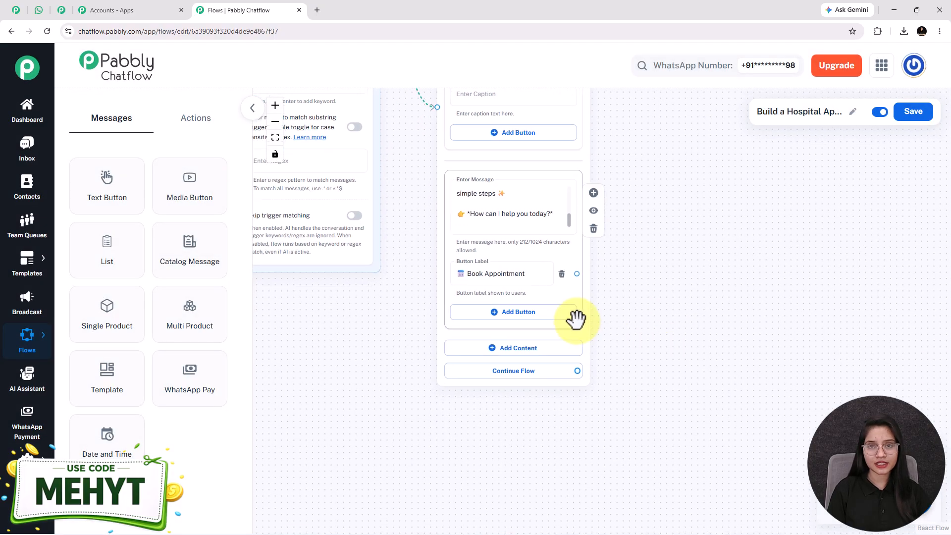
Step: Add Hospital Facilities and Contact Hospital quick-reply buttons as well
click(514, 316)
text(✔Hospital Facilities)
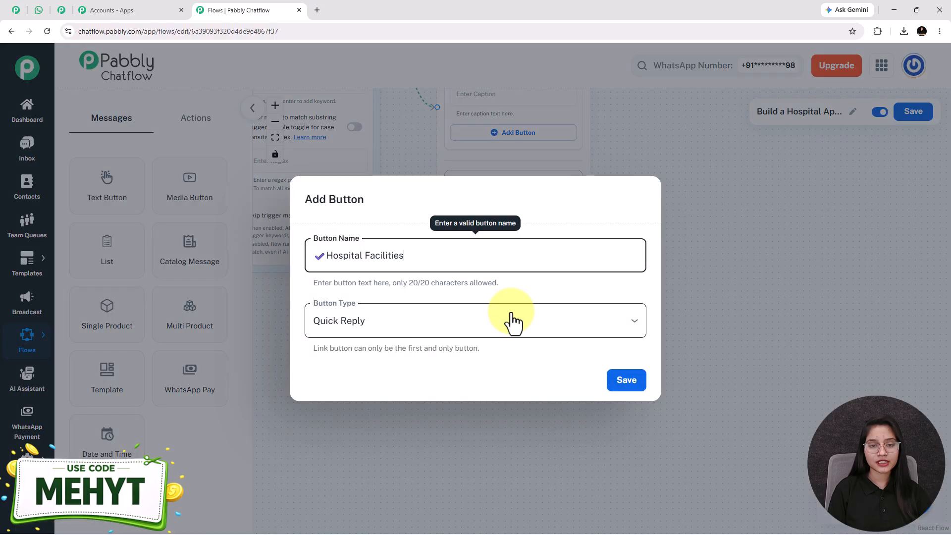
click(632, 384)
click(494, 357)
text(📞 Contact Hospital)
click(630, 383)
scroll(495, 337, down, 2)
drag(392, 327, 330, 341)
scroll(434, 308, up, 3)
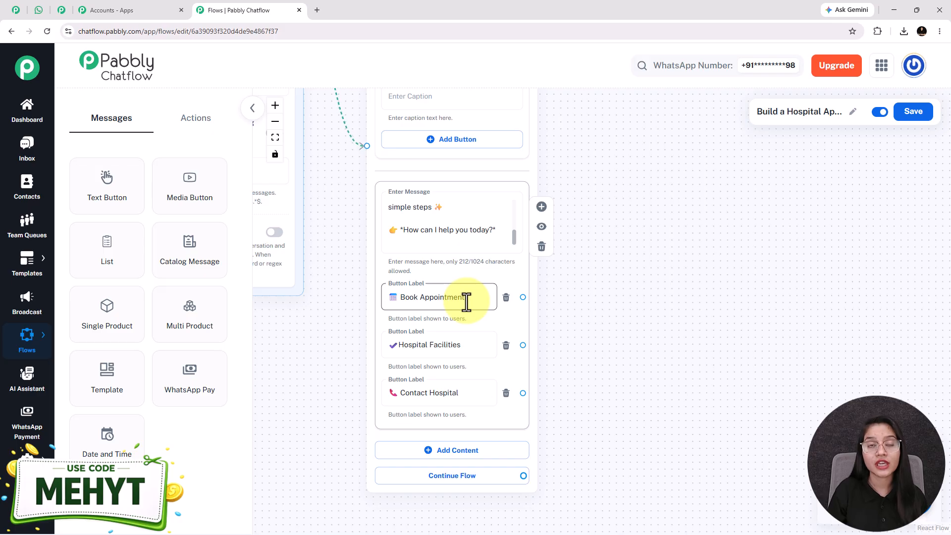
Step: View the department options in the hospital chat's list, then return to the flow editor
click(328, 272)
click(48, 12)
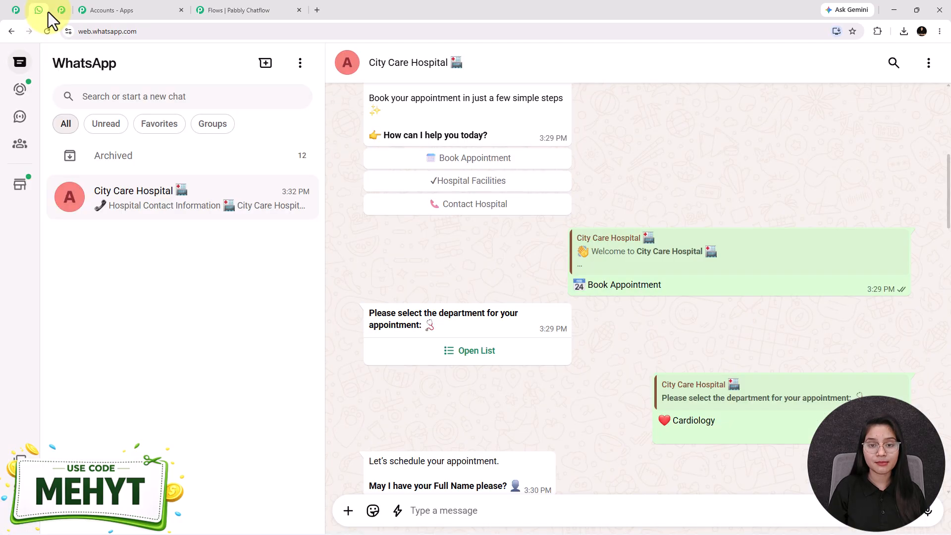
click(449, 354)
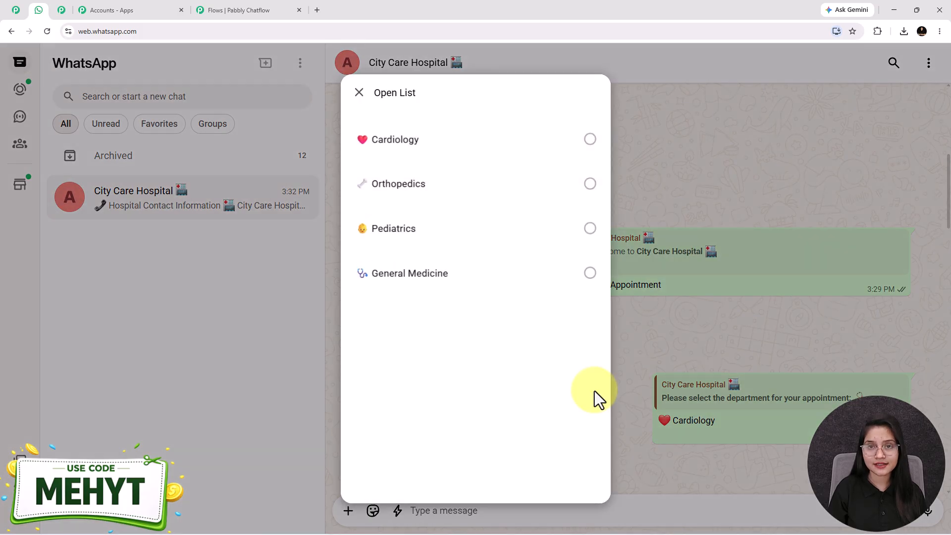
key(Escape)
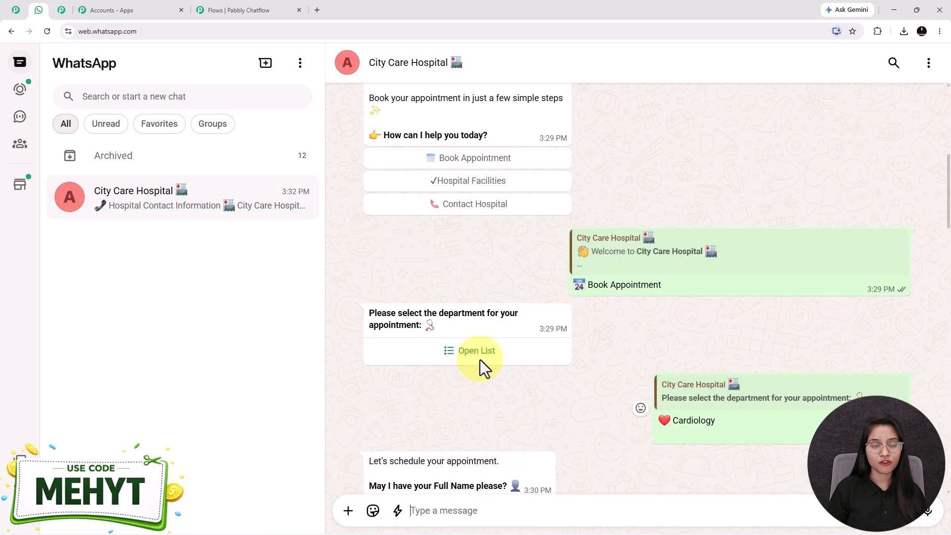
click(237, 10)
Step: Add a List message node beside the menu message and move it higher on the canvas
drag(126, 268, 640, 137)
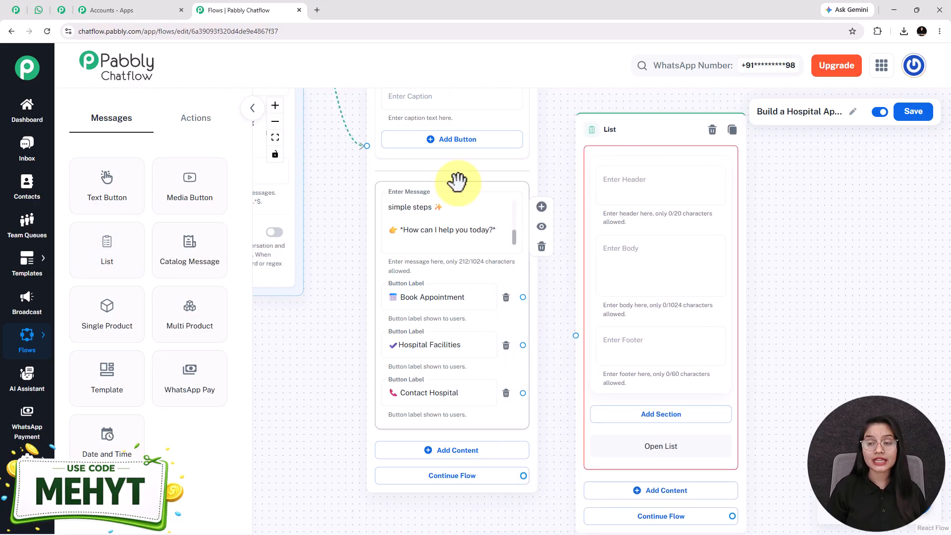
drag(842, 274, 733, 291)
right_click(733, 291)
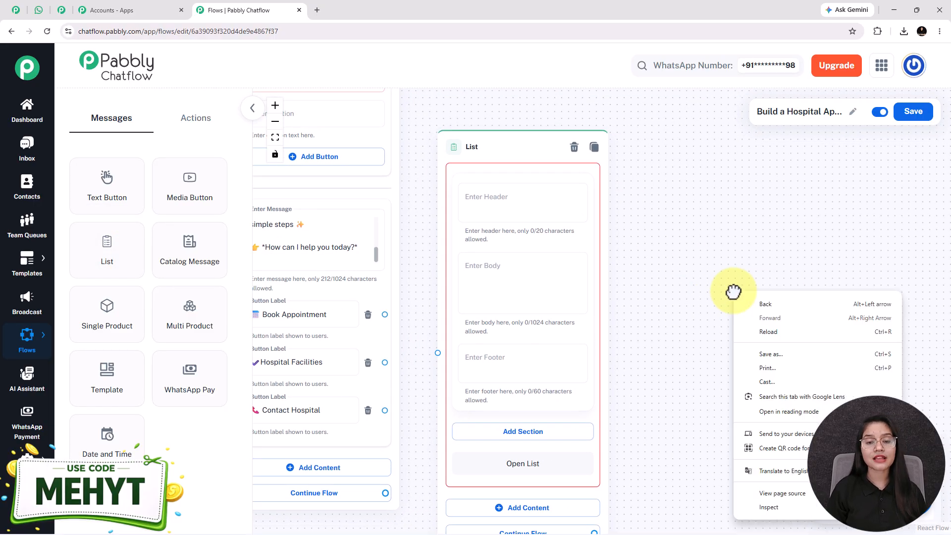
click(522, 279)
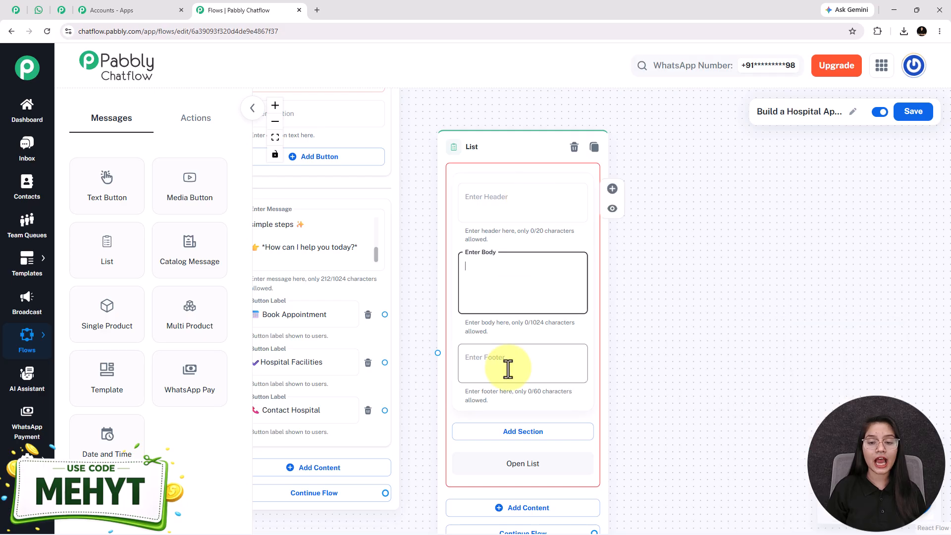
drag(495, 146, 505, 102)
Step: Paste '*Please select the department for your appointment:*' into the list body, leaving header and footer empty
click(496, 165)
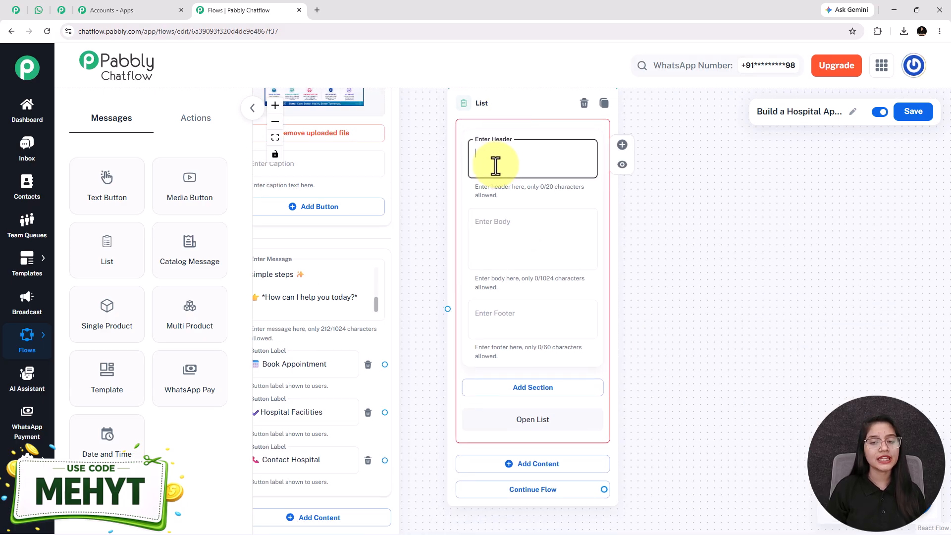
click(531, 319)
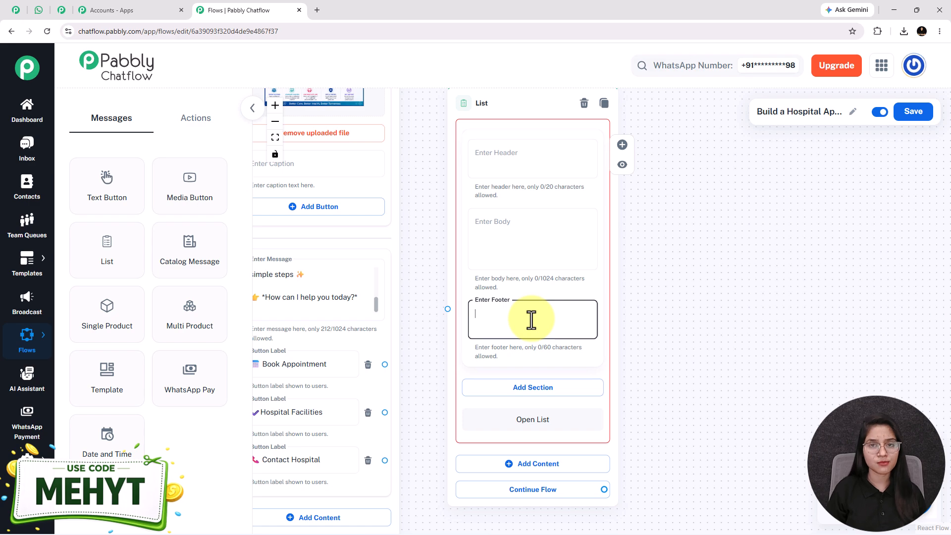
click(515, 248)
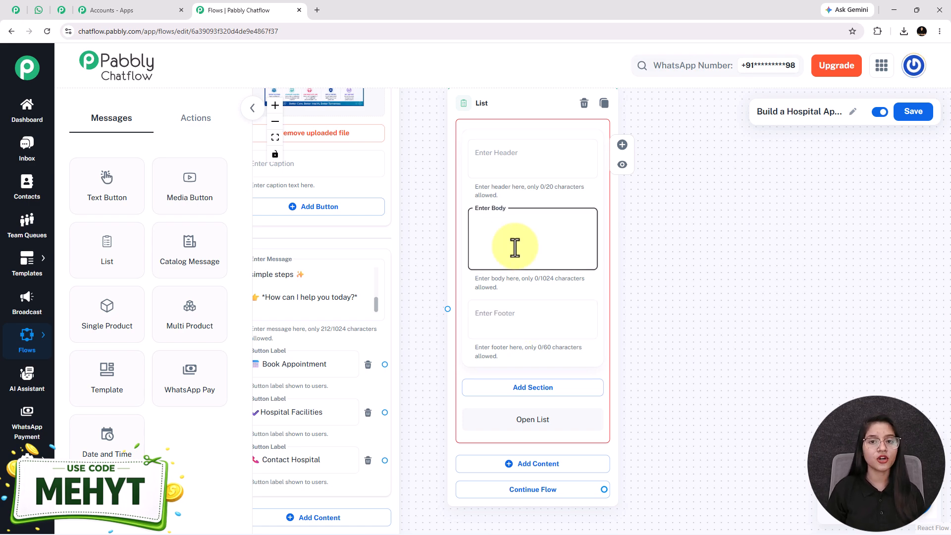
text(*Please select the department for your appointment:* 🩺)
drag(679, 403, 666, 336)
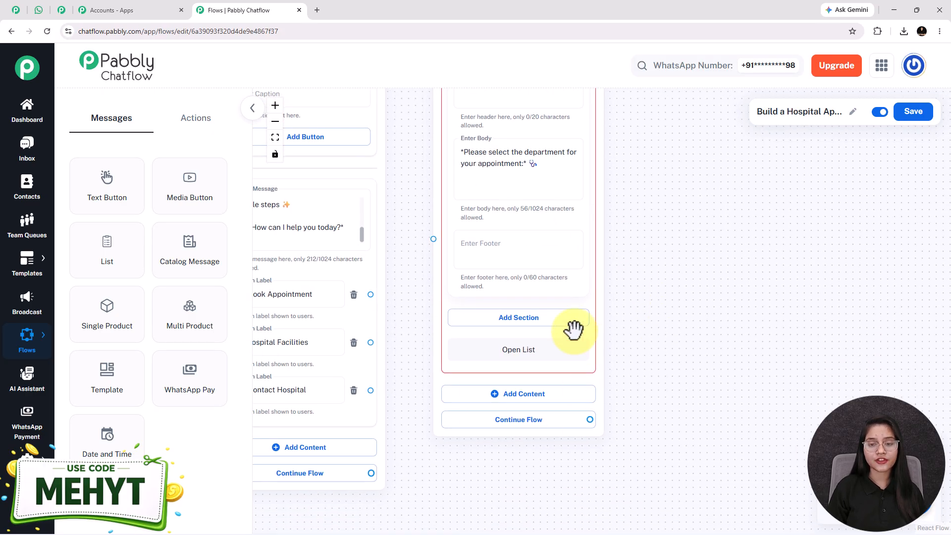
Step: Add a list section named 'Department Type'
click(523, 325)
click(515, 340)
text(Department Type)
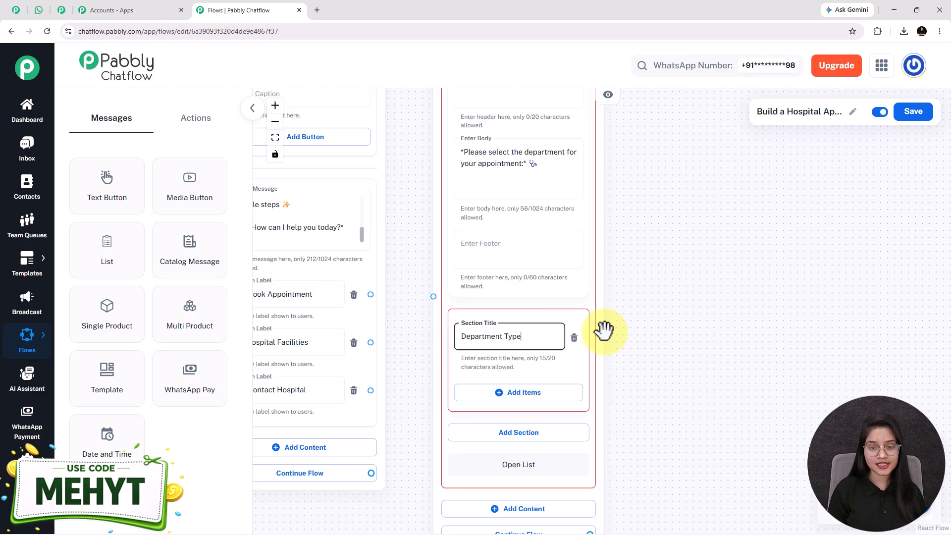
drag(699, 400, 679, 276)
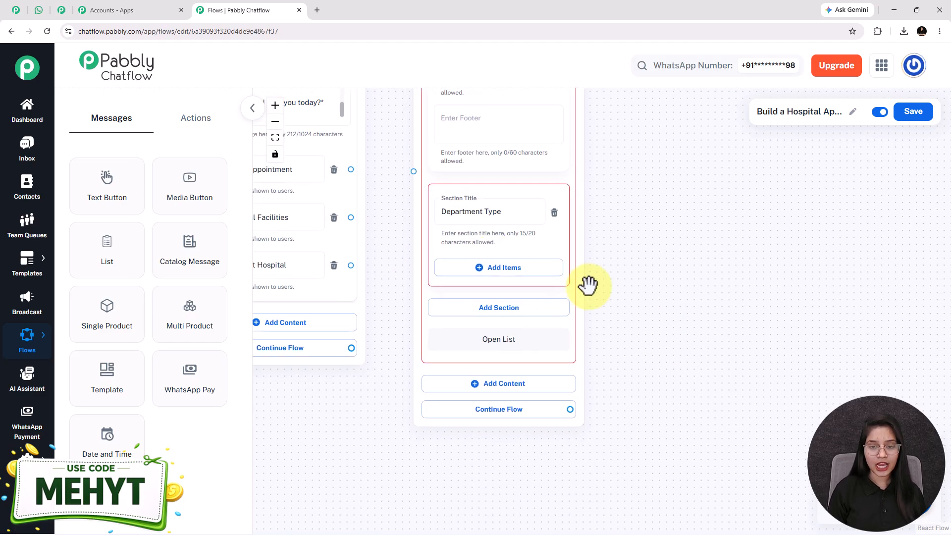
Step: Add four section items: Cardiology, Orthopedics, Pediatrics and General Medicine
click(509, 283)
drag(602, 453, 607, 333)
click(495, 322)
drag(692, 413, 667, 250)
click(498, 317)
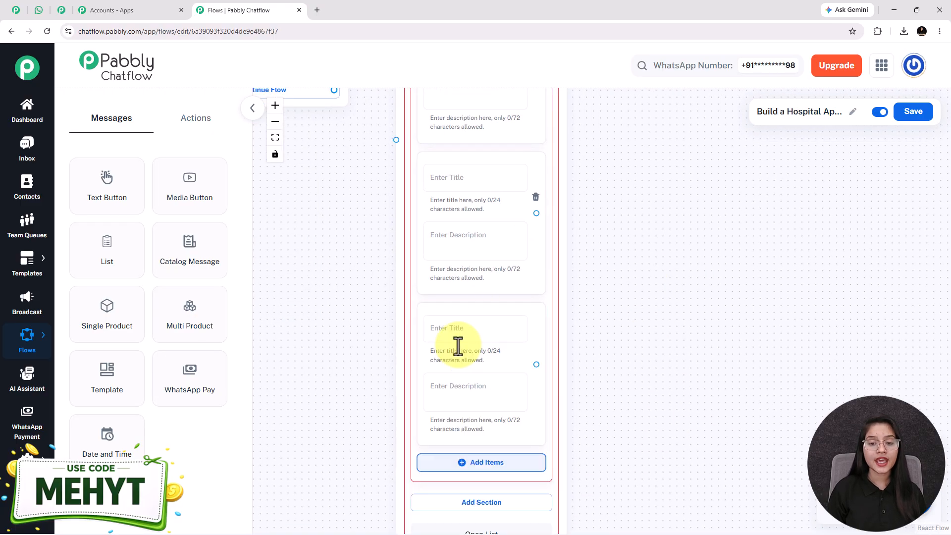
click(494, 466)
scroll(584, 366, down, 3)
drag(667, 333, 608, 165)
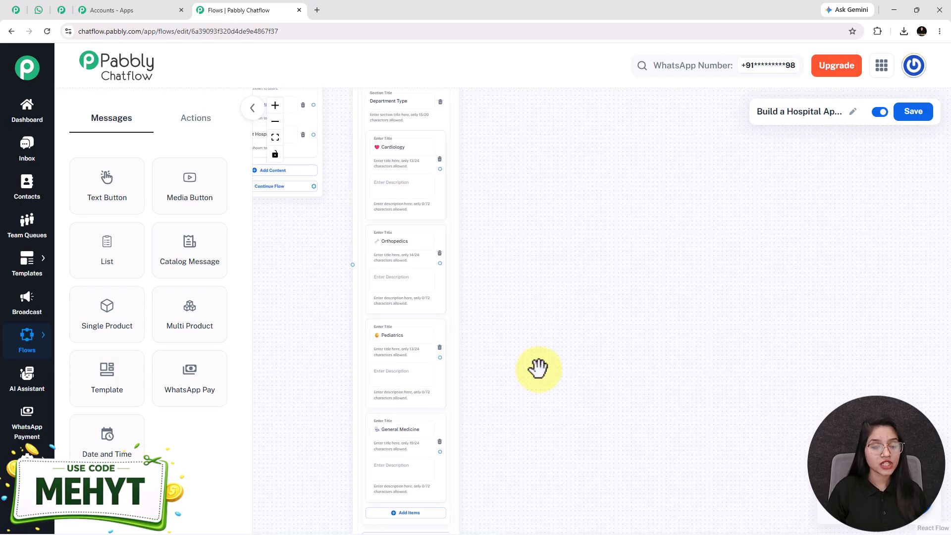
drag(538, 368, 599, 357)
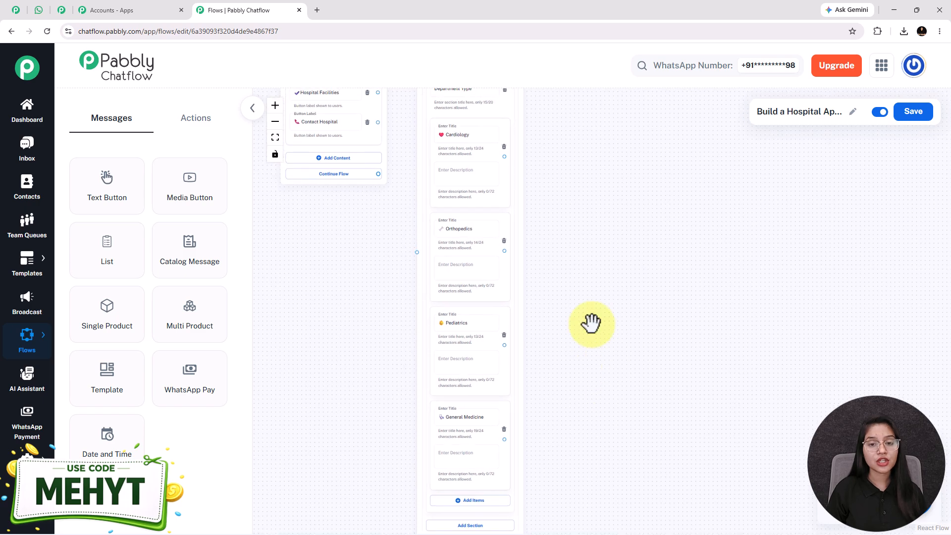
click(468, 179)
click(458, 454)
Step: Connect the Book Appointment option to the department List node
drag(349, 313, 386, 423)
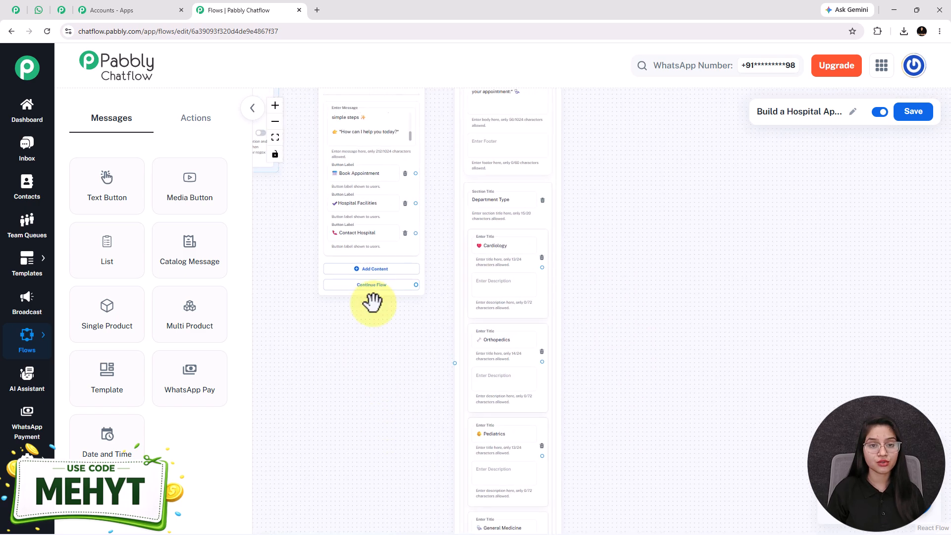
drag(419, 173, 454, 362)
scroll(452, 361, up, 3)
drag(407, 375, 505, 361)
scroll(506, 361, down, 3)
drag(730, 312, 548, 234)
scroll(564, 235, down, 2)
drag(614, 241, 570, 259)
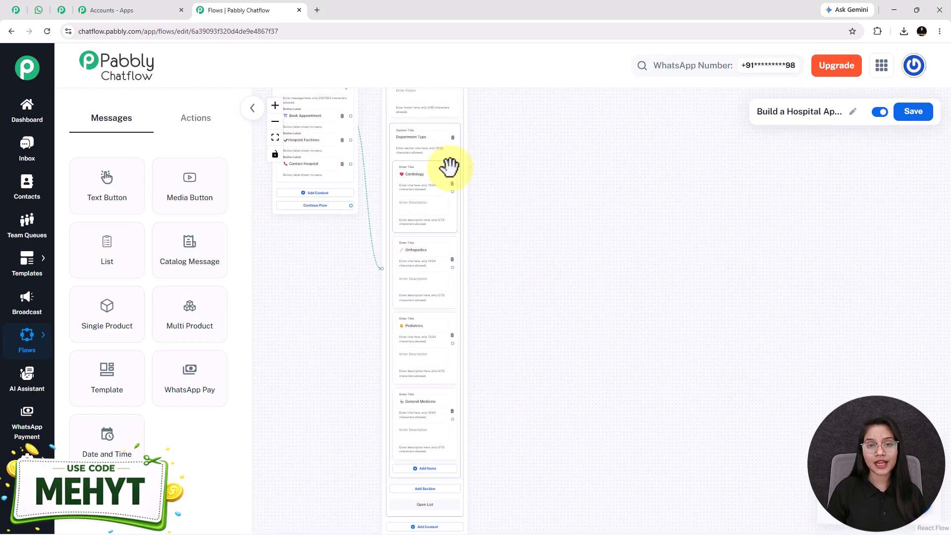
scroll(451, 159, up, 3)
drag(538, 476, 533, 418)
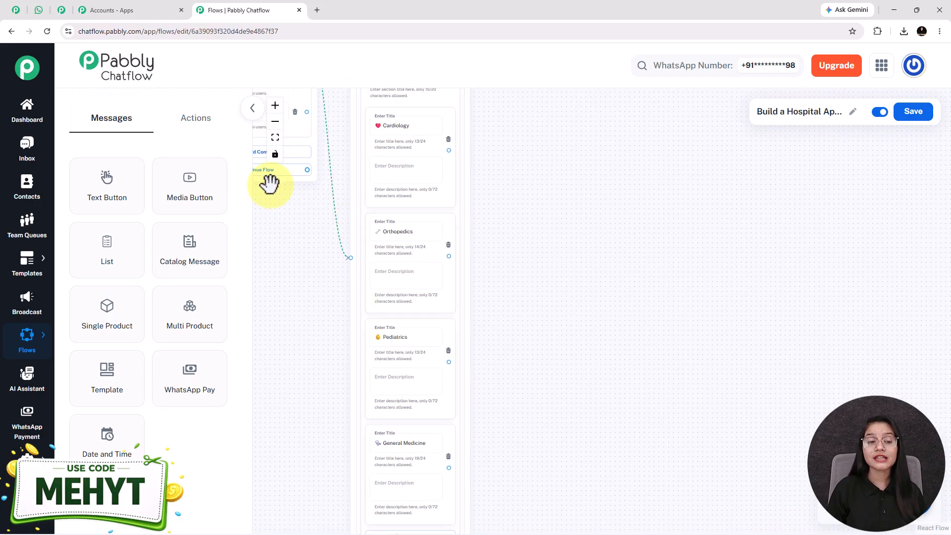
Step: Add a Set Custom Field action beside the list that targets the Department_Type field
click(185, 133)
click(188, 322)
drag(518, 298, 534, 130)
click(611, 229)
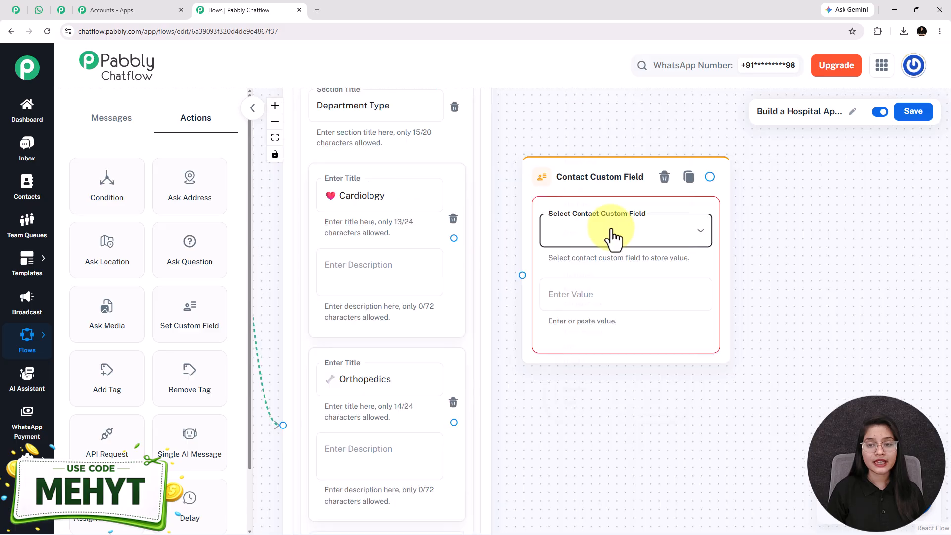
click(613, 237)
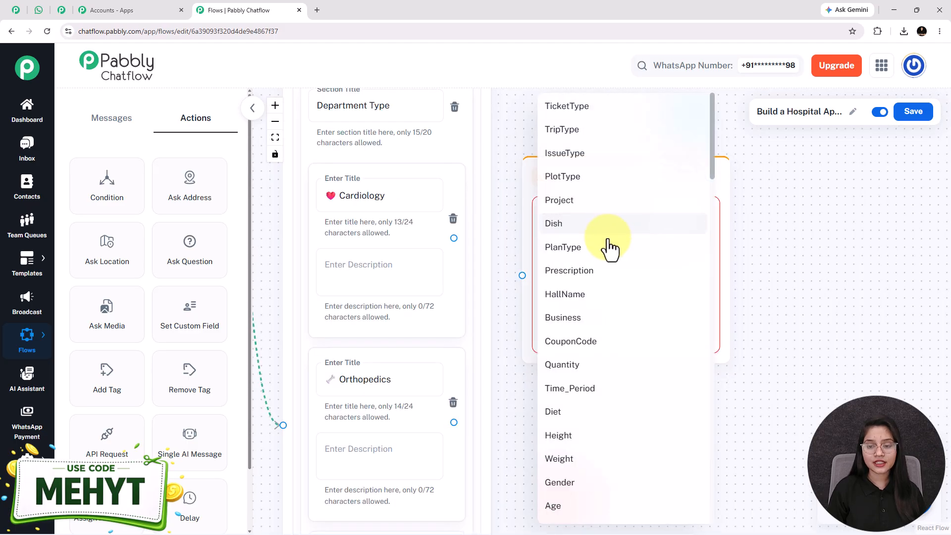
scroll(617, 258, down, 6)
scroll(619, 378, down, 3)
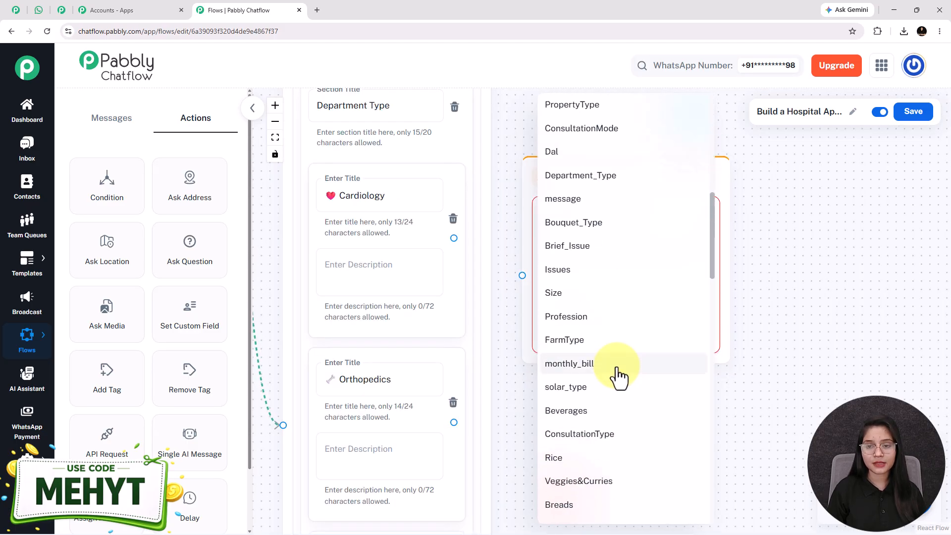
click(543, 176)
Step: Store '❤️ Cardiology' as the value and link the Cardiology option to this node
triple_click(380, 192)
key(ctrl+c)
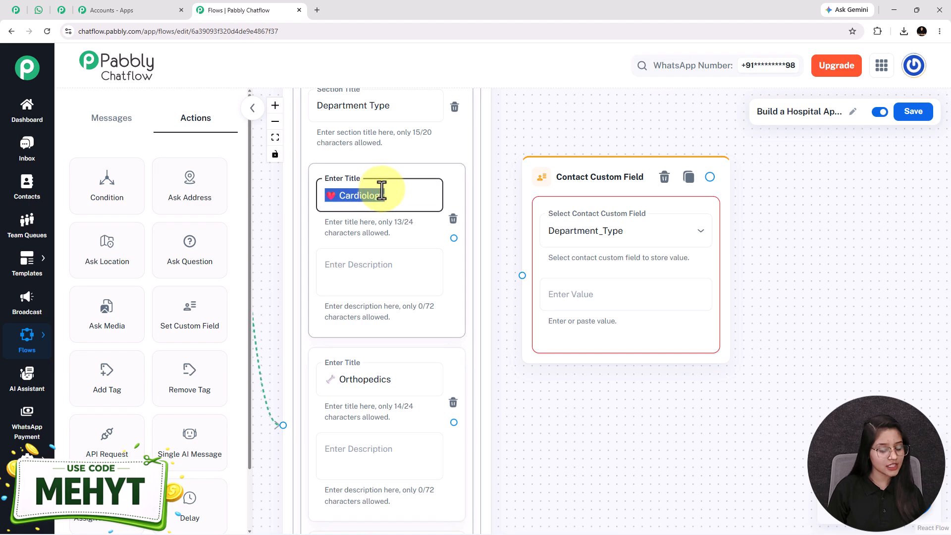
click(577, 295)
key(ctrl+v)
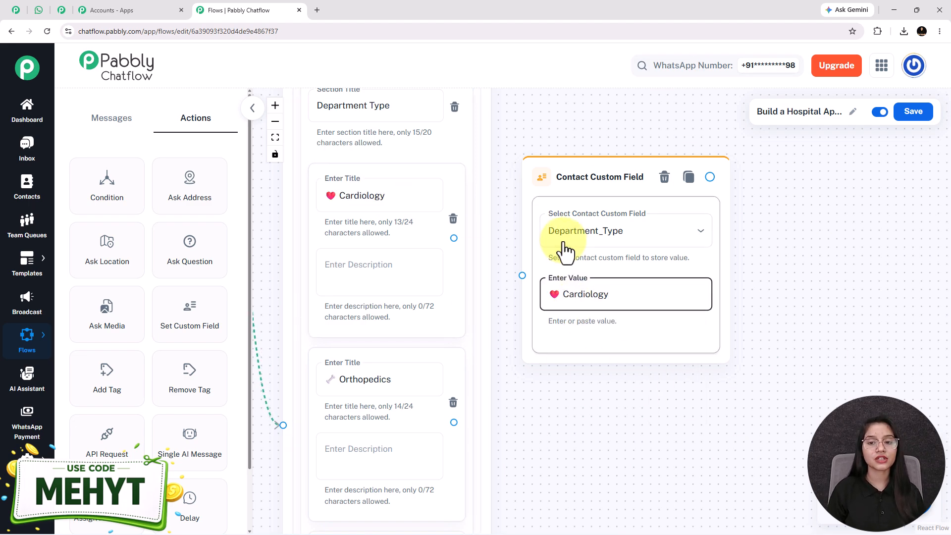
drag(576, 167, 581, 145)
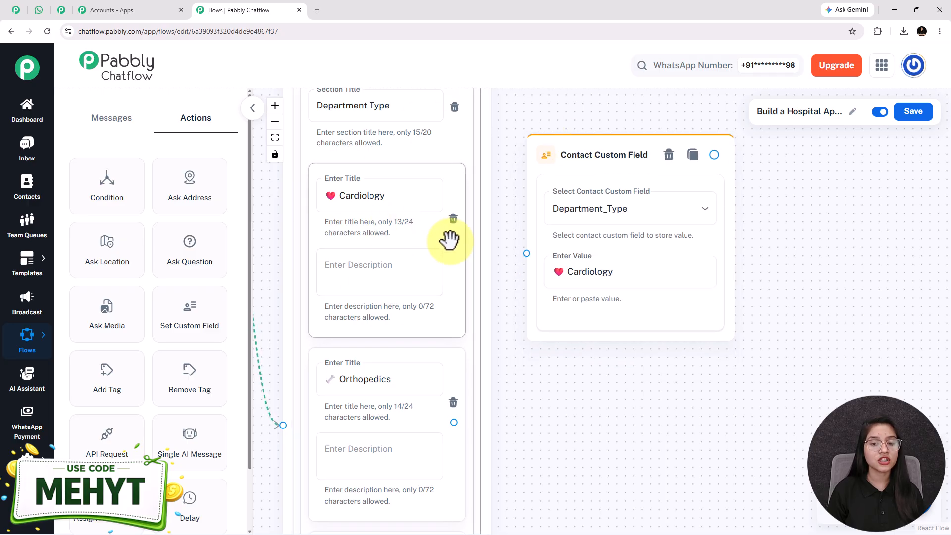
drag(452, 240, 537, 254)
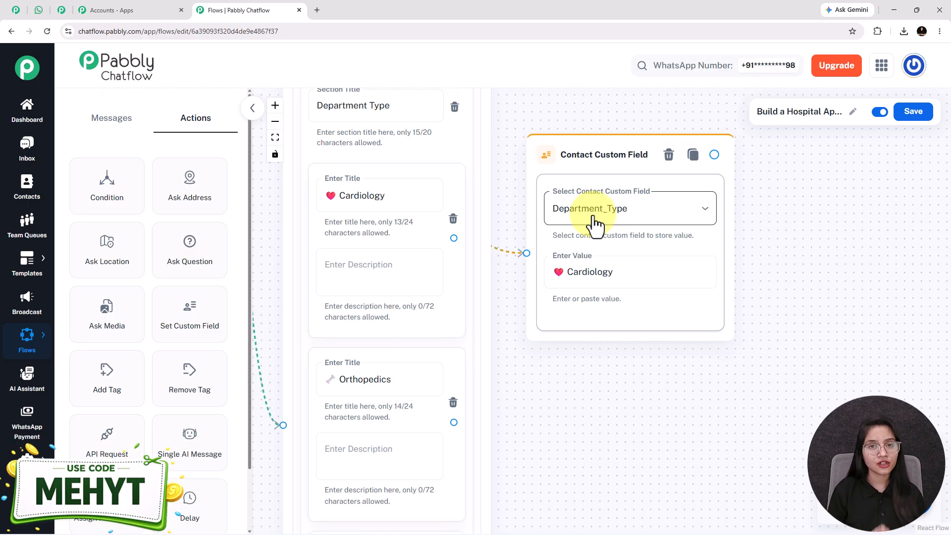
mouse_move(27, 464)
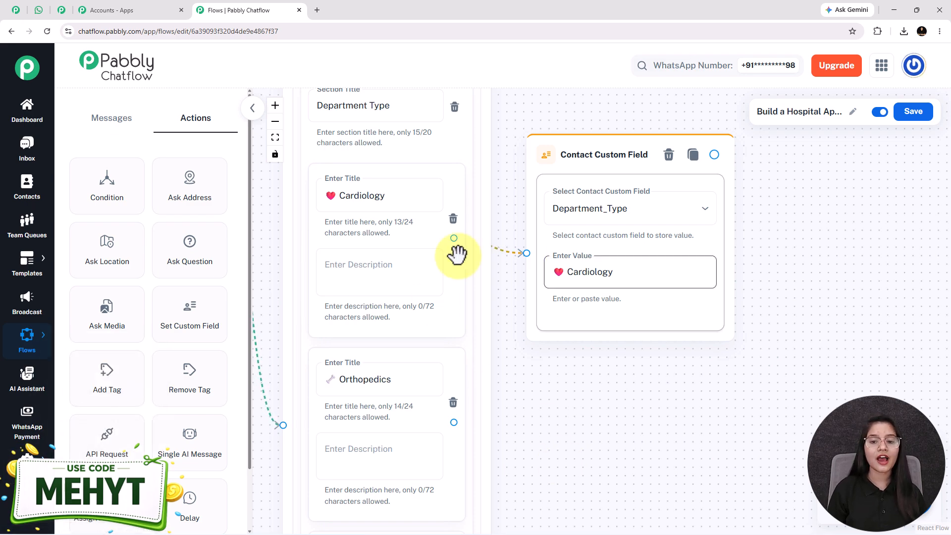
Step: Review the department custom field nodes, checking the General Medicine stored value
click(343, 198)
drag(591, 447, 552, 246)
scroll(552, 247, down, 2)
drag(595, 410, 579, 392)
scroll(572, 334, down, 3)
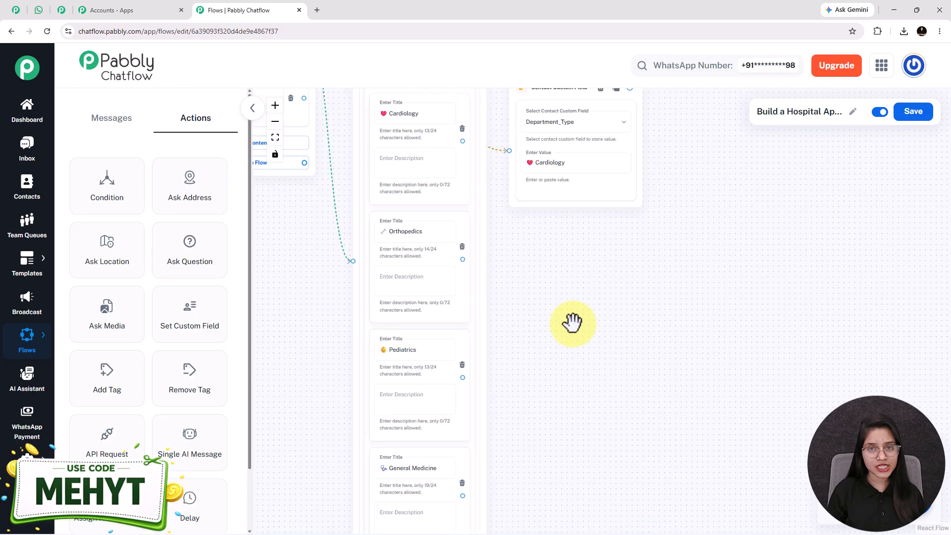
drag(571, 304, 533, 308)
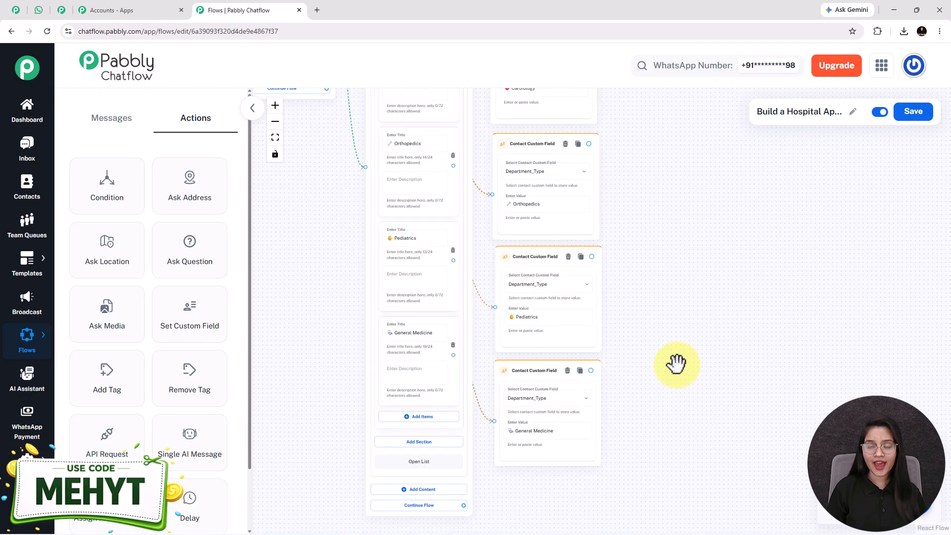
drag(680, 335, 650, 354)
scroll(648, 353, up, 3)
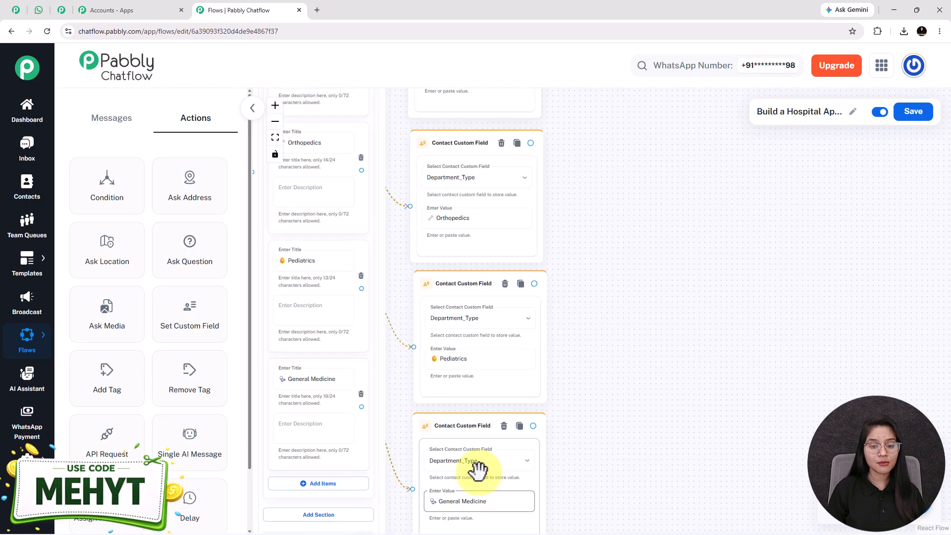
drag(666, 227, 651, 301)
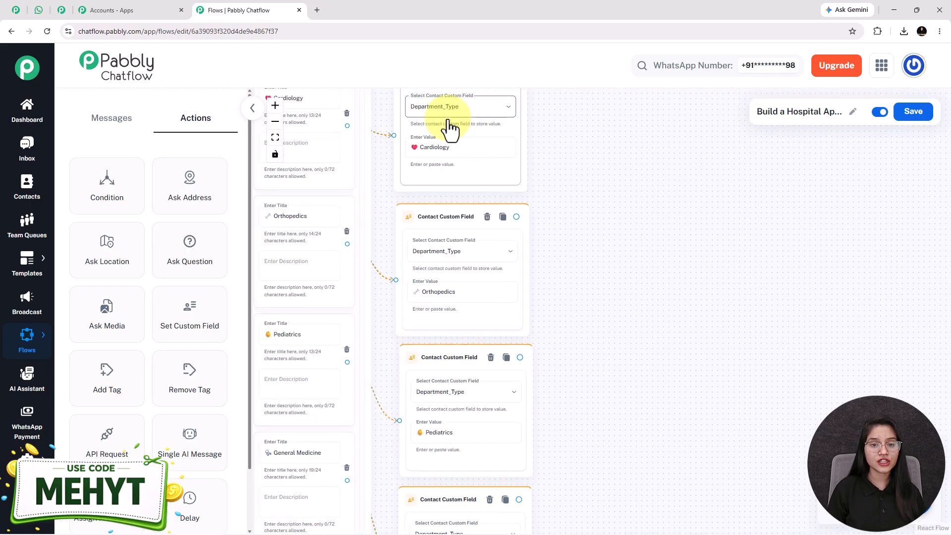
scroll(658, 314, down, 5)
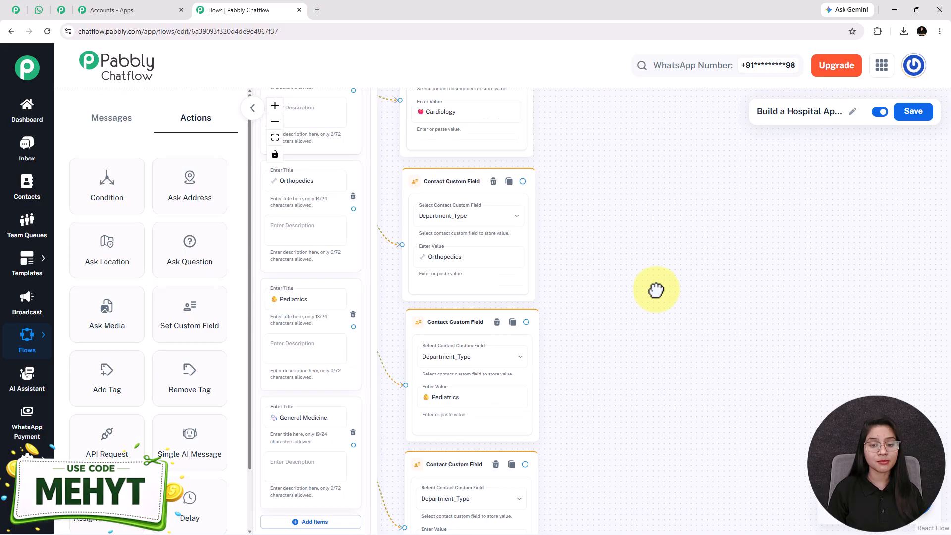
click(455, 445)
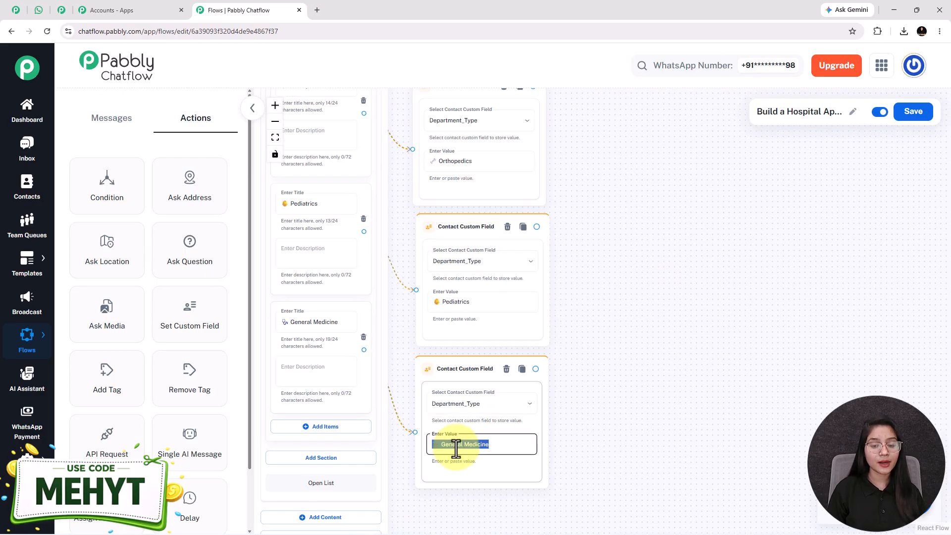
Step: Check the Orthopedics and Pediatrics titles and stored values, then bring up the WhatsApp hospital chat
scroll(416, 395, up, 4)
click(340, 185)
key(ctrl+a)
click(486, 263)
key(ctrl+a)
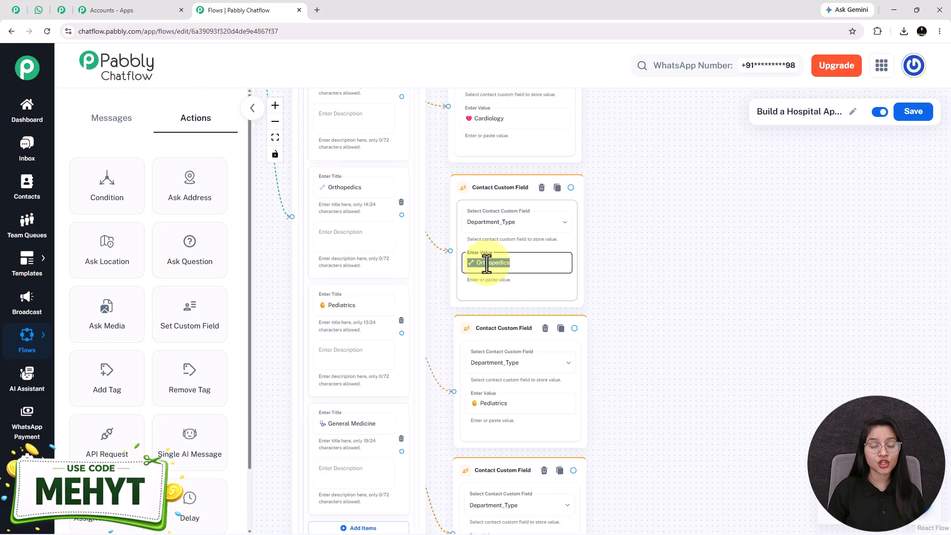
drag(616, 386, 611, 297)
click(322, 216)
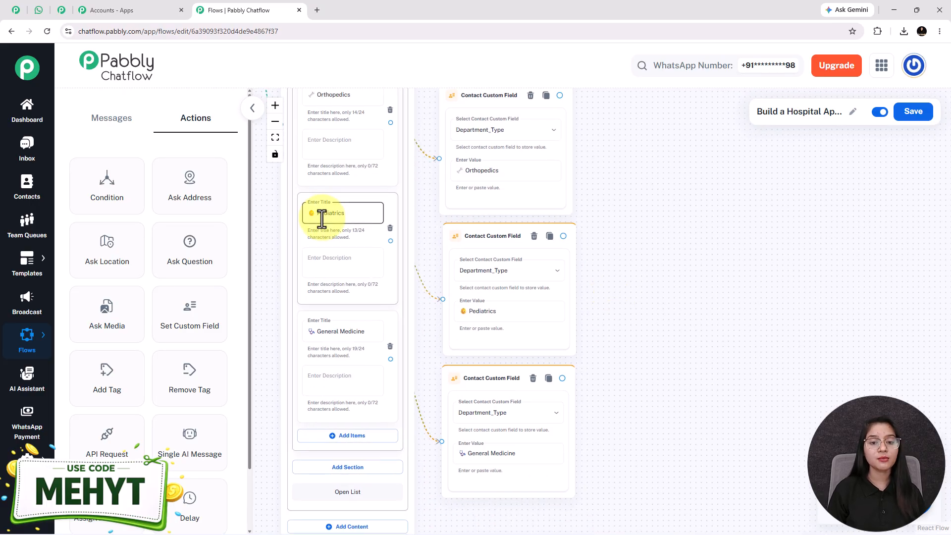
click(486, 313)
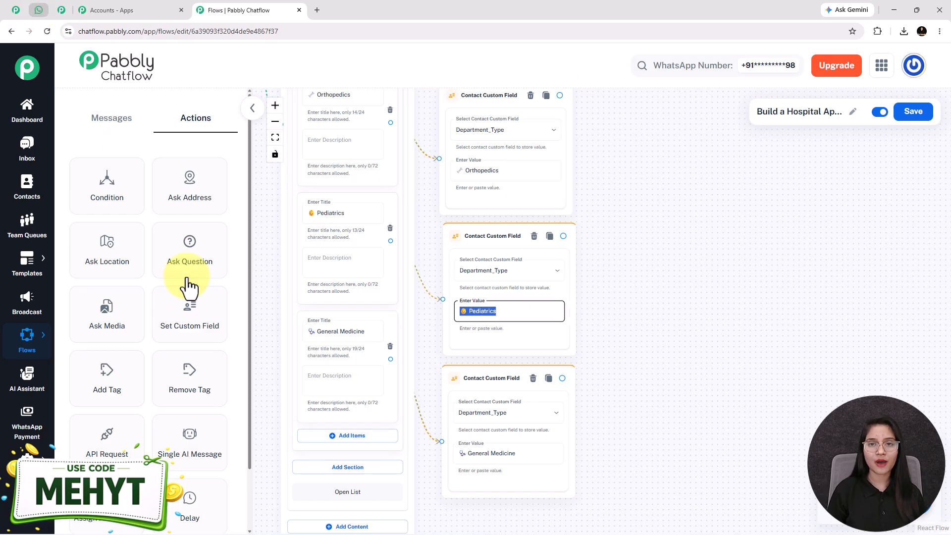
click(34, 11)
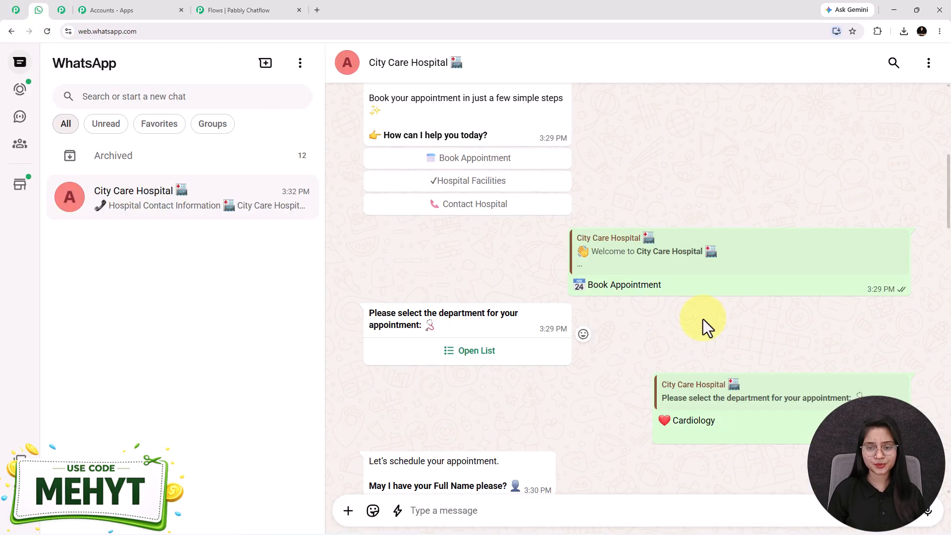
Step: Review the Cardiology reply and Appointment Request Received confirmation in the test chat, then return to the flow editor
scroll(611, 343, down, 2)
drag(682, 324, 653, 322)
click(479, 255)
click(696, 369)
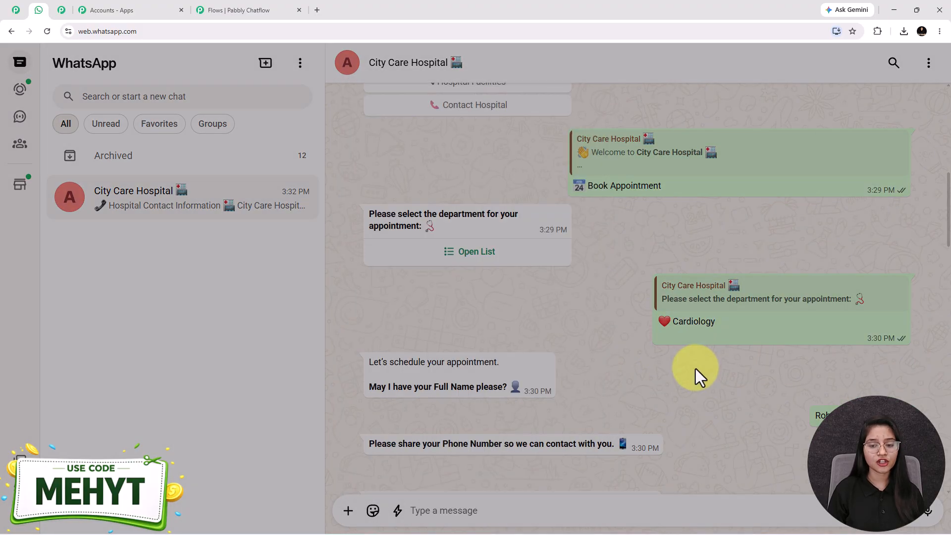
scroll(566, 402, down, 10)
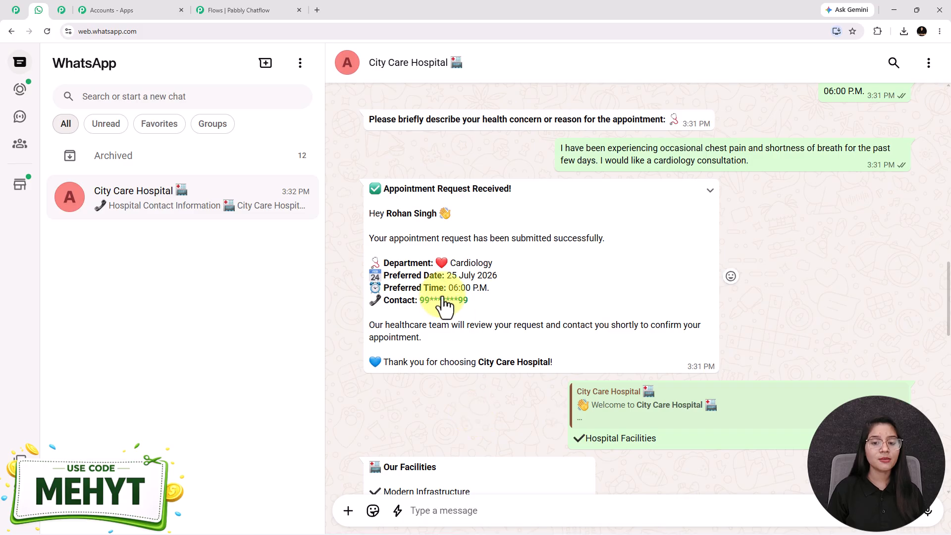
drag(495, 263, 426, 266)
click(413, 266)
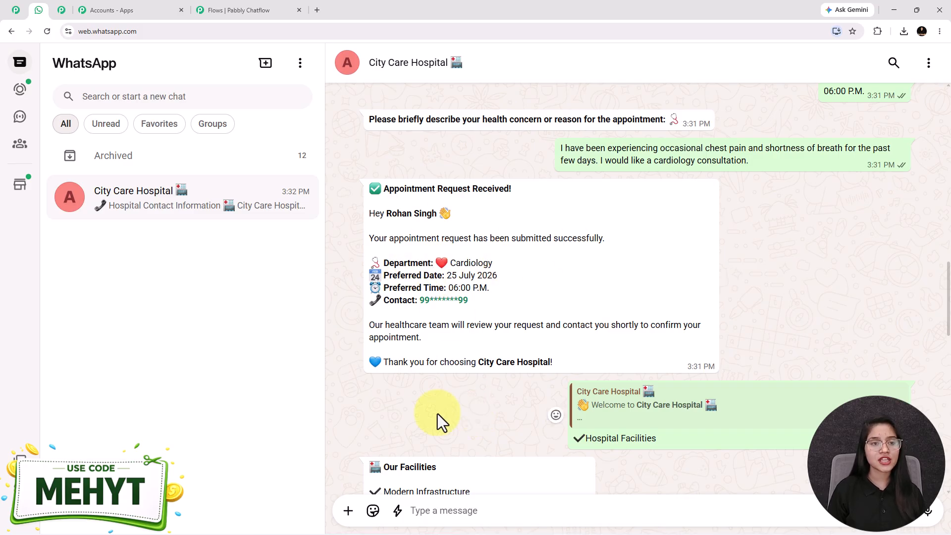
click(233, 9)
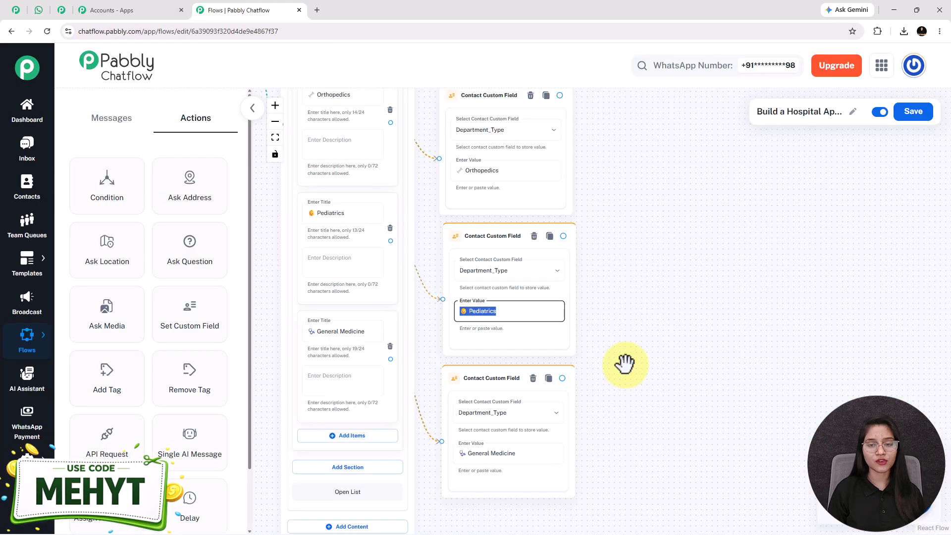
Step: Add a question node asking 'Let's schedule your appointment. May I have your Full Name please?'
drag(727, 318, 639, 338)
drag(597, 277, 587, 319)
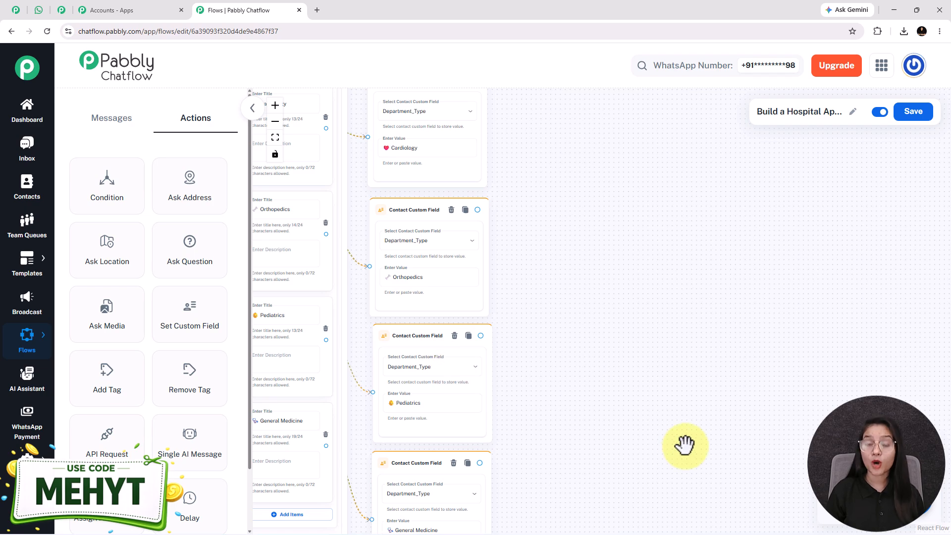
scroll(609, 399, down, 2)
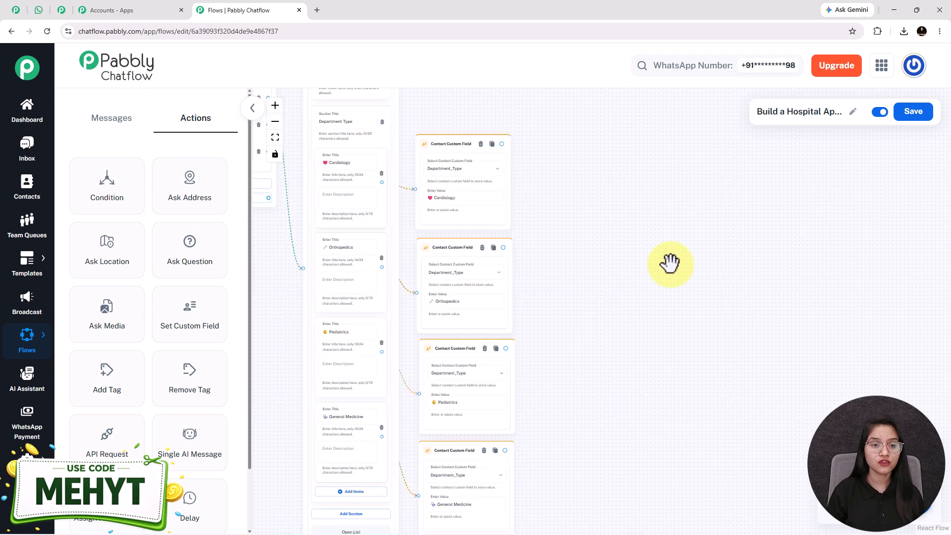
drag(187, 250, 528, 286)
scroll(573, 291, up, 5)
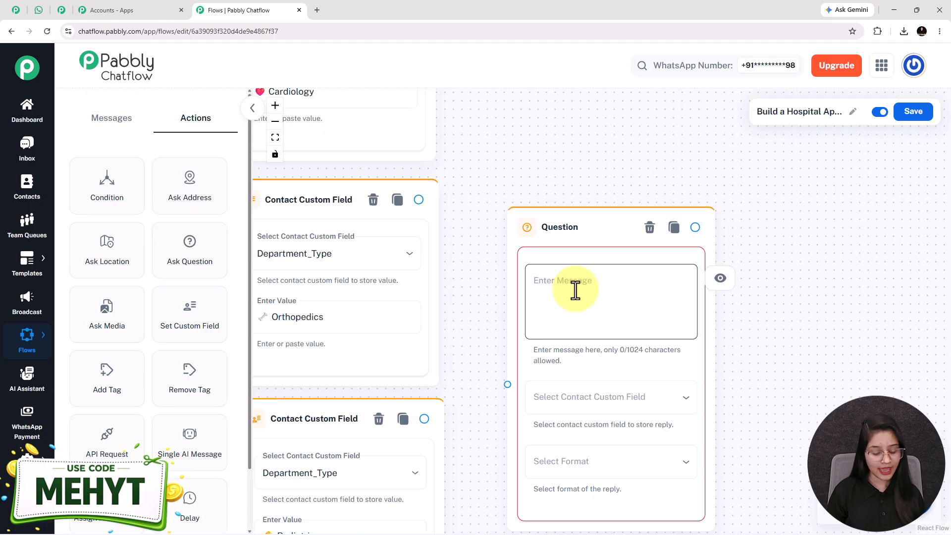
click(572, 292)
text(Let’s schedule your appointment.  *May I have your Full Name please?*)
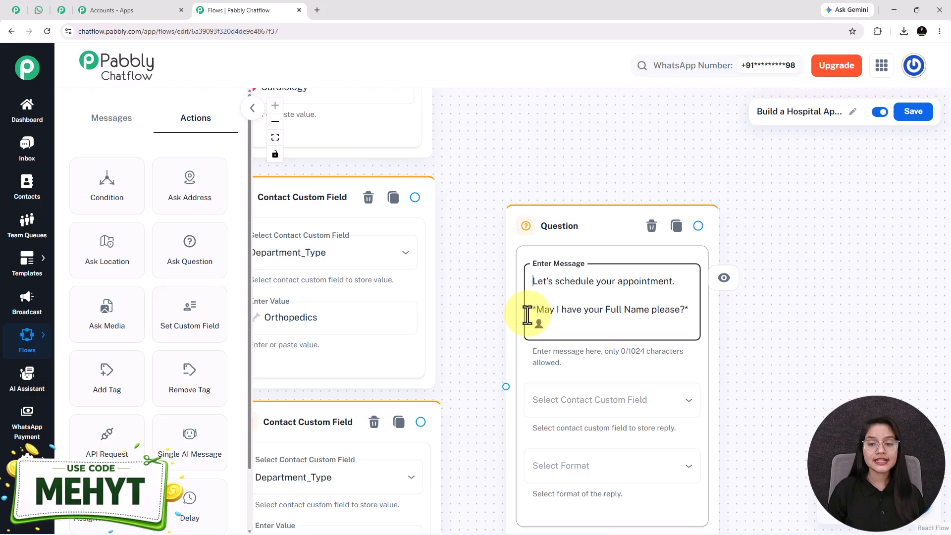
drag(507, 339, 499, 275)
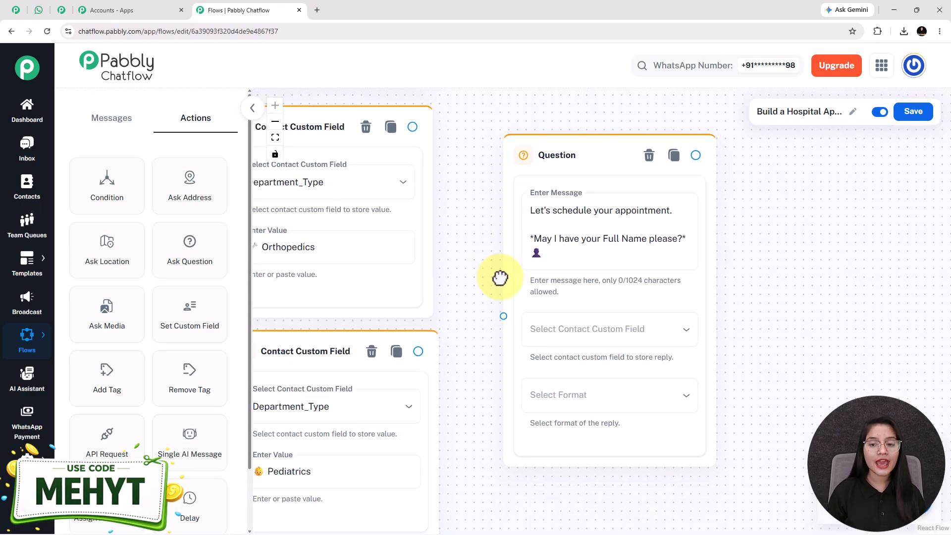
drag(492, 341, 480, 299)
Step: Save the full-name reply to the FullName field with Text format
click(644, 288)
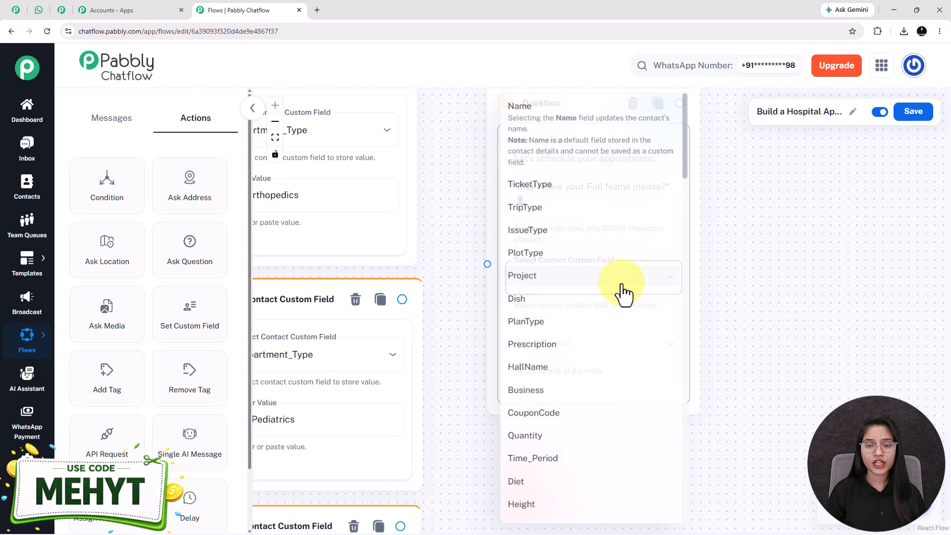
scroll(564, 445, down, 15)
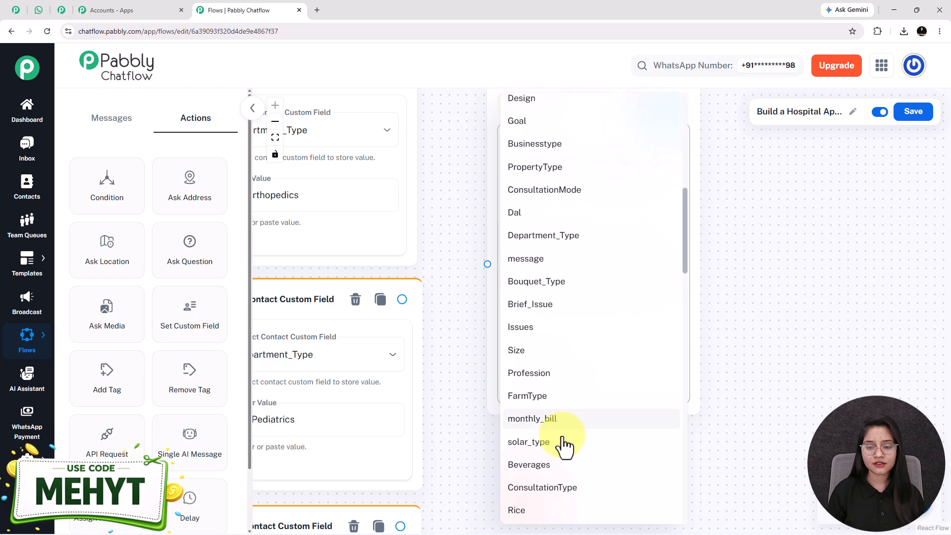
scroll(565, 445, down, 8)
click(527, 506)
click(577, 343)
click(538, 405)
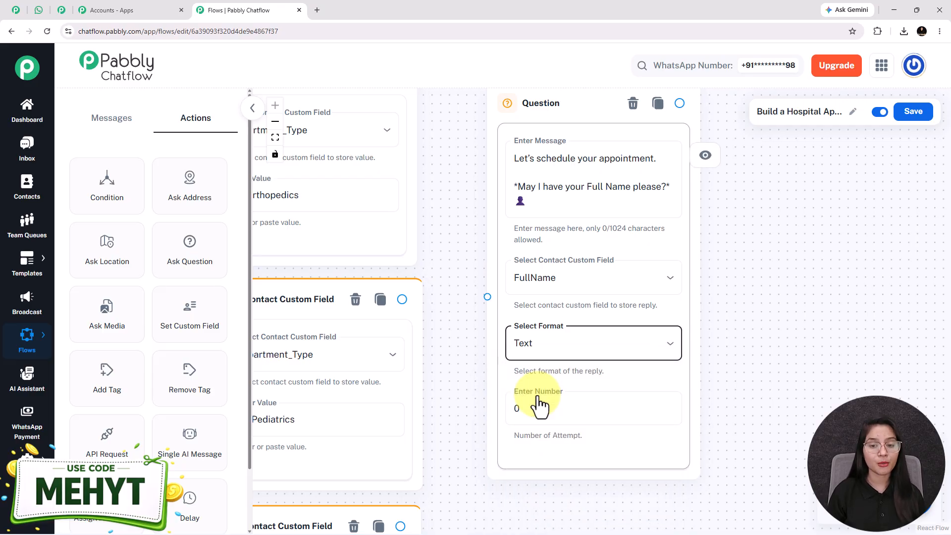
click(532, 409)
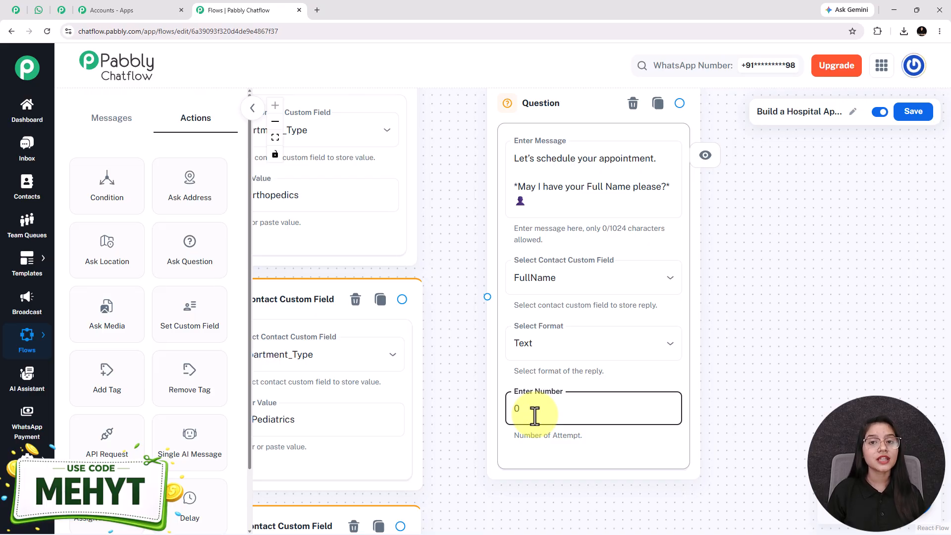
triple_click(564, 185)
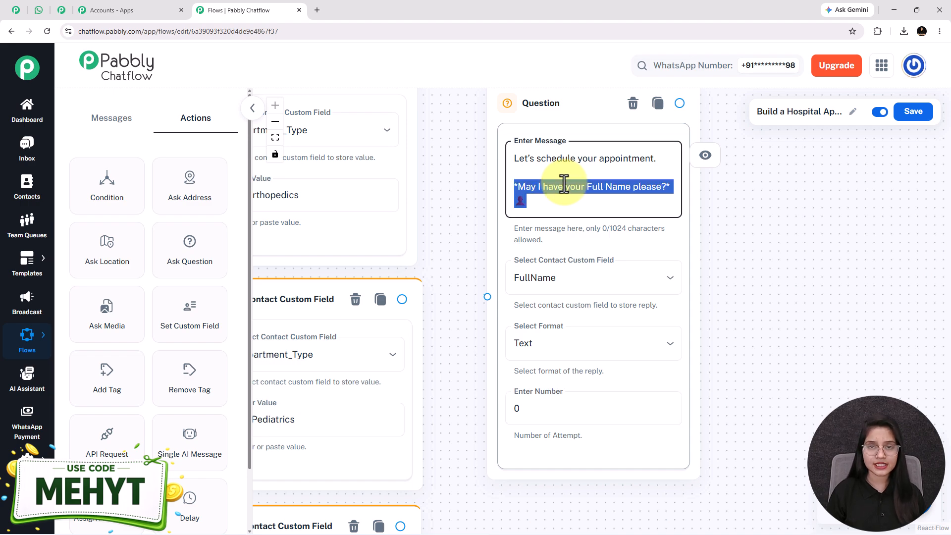
Step: Keep Text as the reply format and set attempts to 0, leaving no retry error message
click(557, 342)
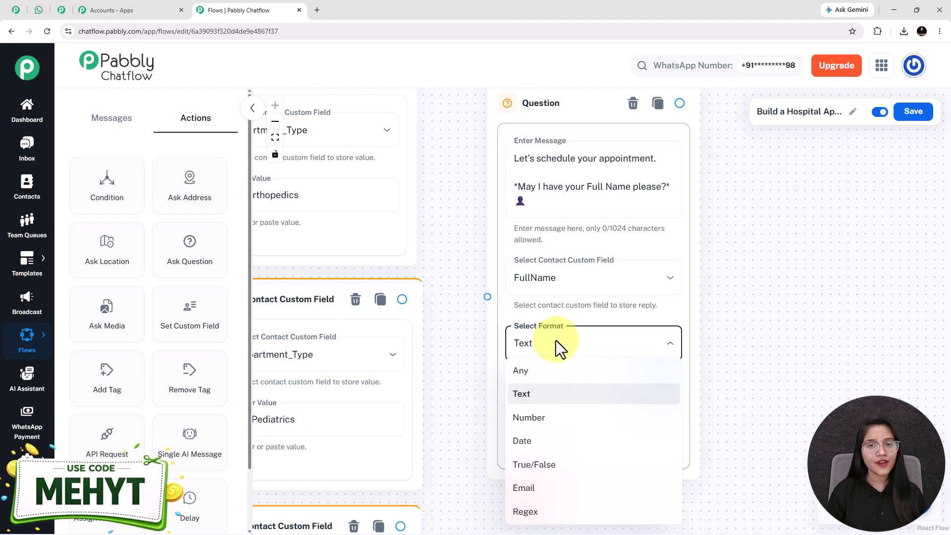
click(524, 397)
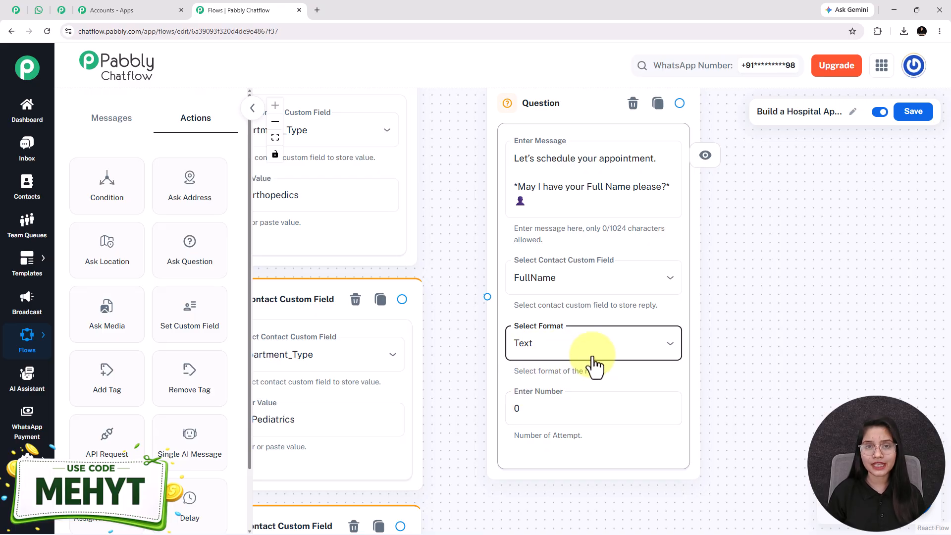
click(539, 420)
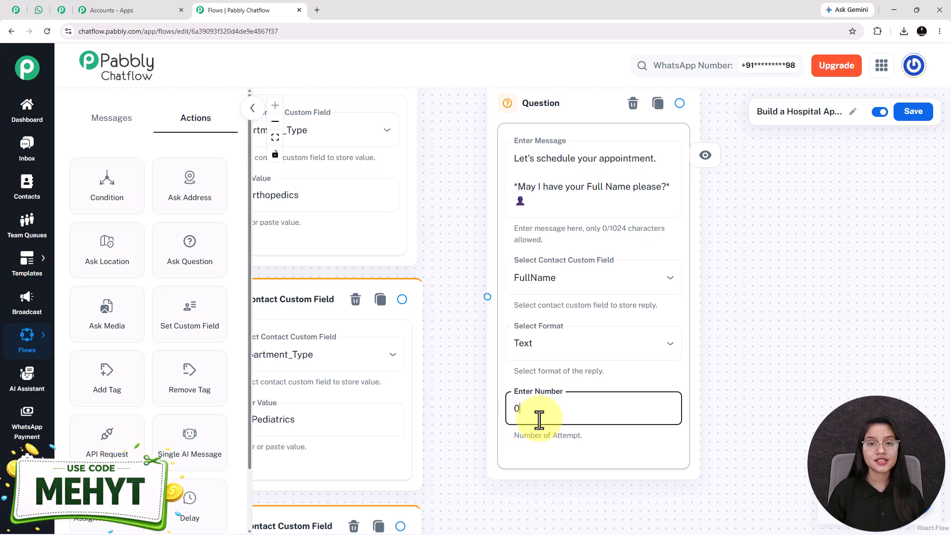
key(BackSpace)
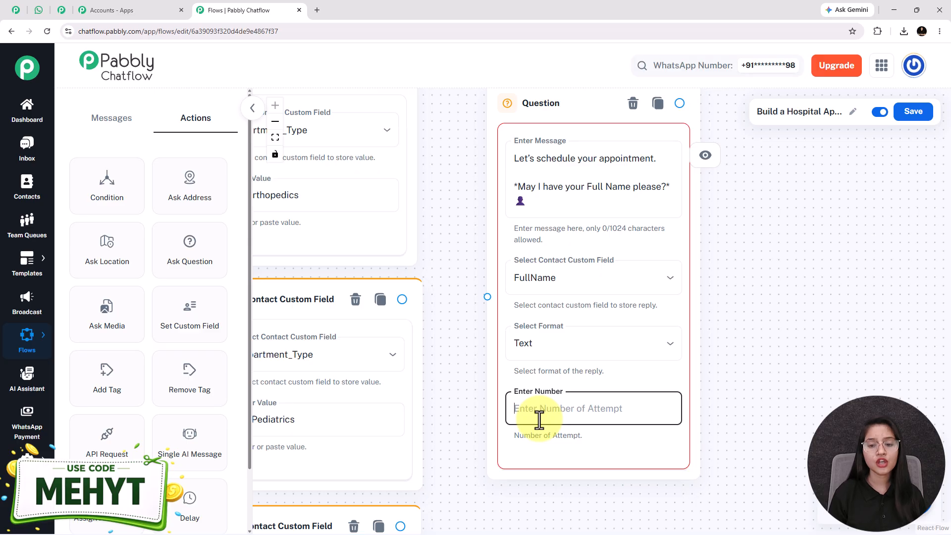
text(1)
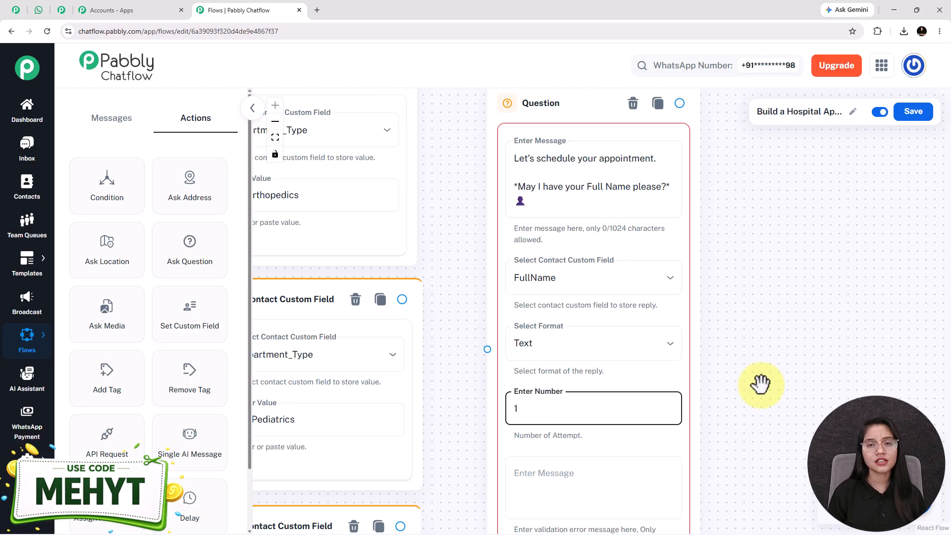
drag(760, 384, 760, 335)
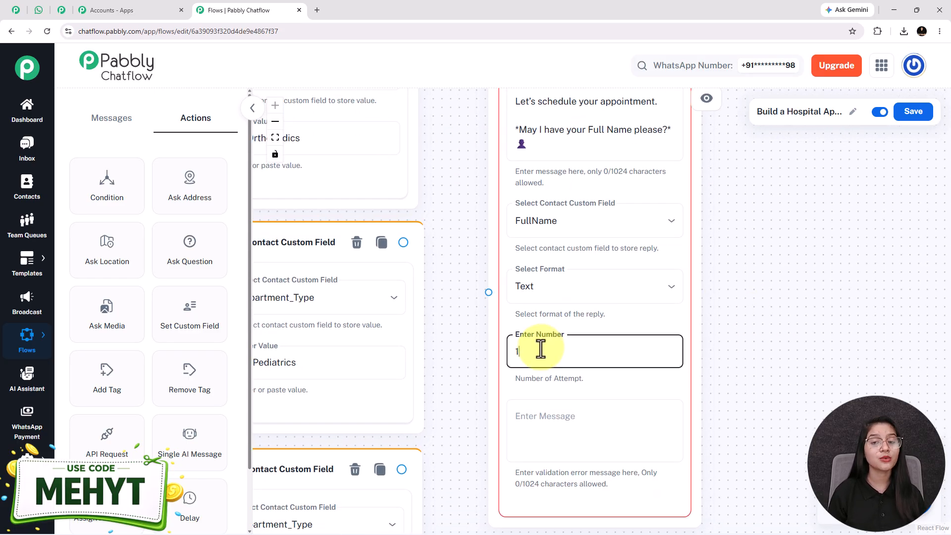
click(537, 425)
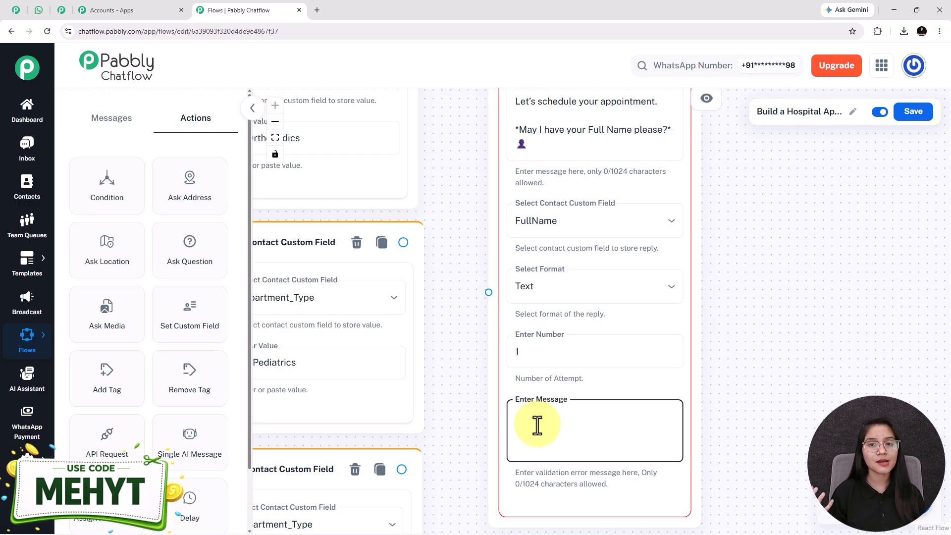
text(Pl)
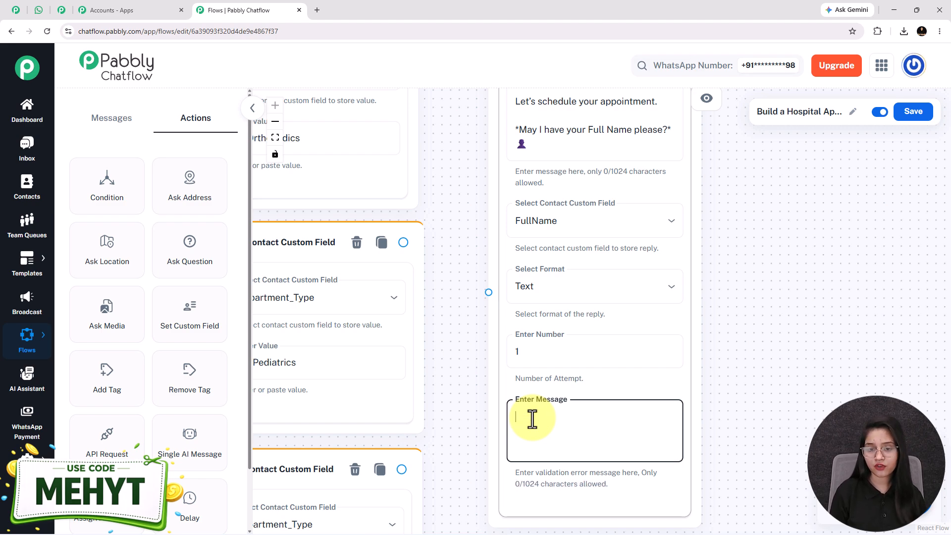
click(526, 350)
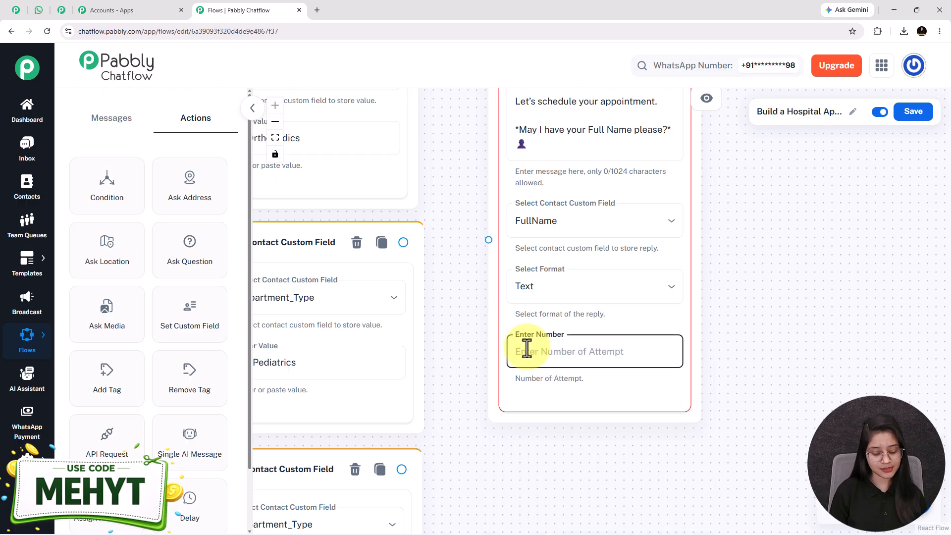
scroll(527, 350, down, 3)
scroll(523, 352, down, 1)
drag(520, 173, 529, 268)
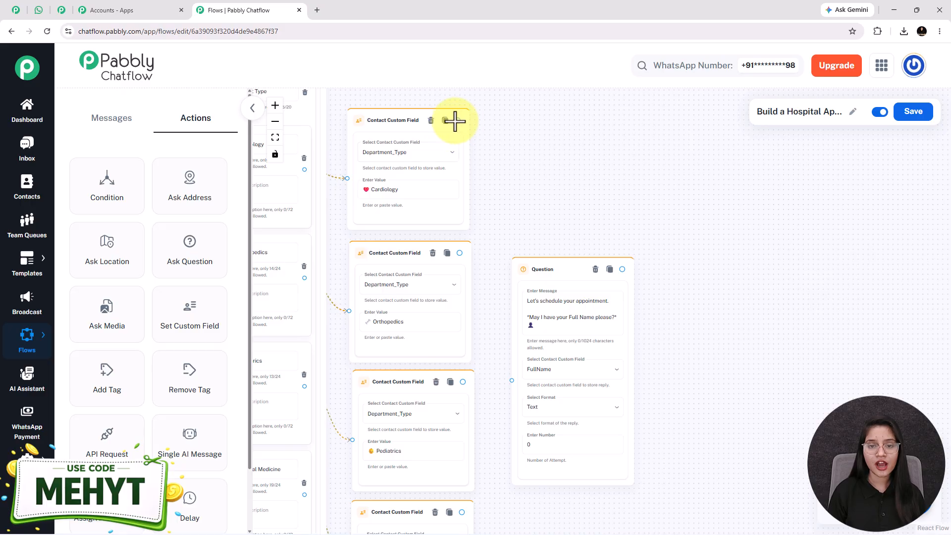
Step: Link each Department_Type custom field node's output to the full-name Question node
drag(457, 121, 512, 381)
scroll(492, 441, down, 1)
drag(467, 477, 516, 347)
drag(466, 220, 517, 347)
drag(693, 352, 592, 296)
scroll(568, 310, up, 2)
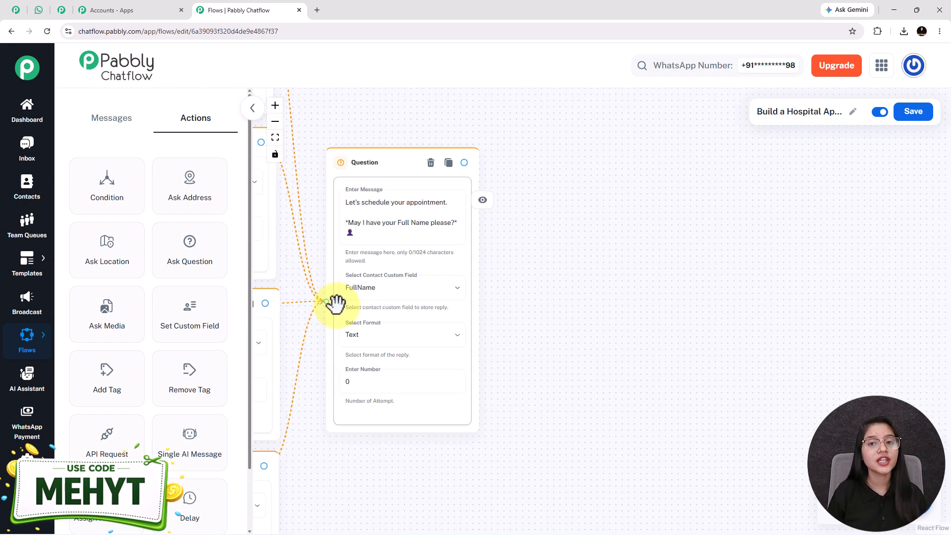
Step: Review the full-name and phone-number prompts in the hospital test chat, then return to the flow editor
click(39, 12)
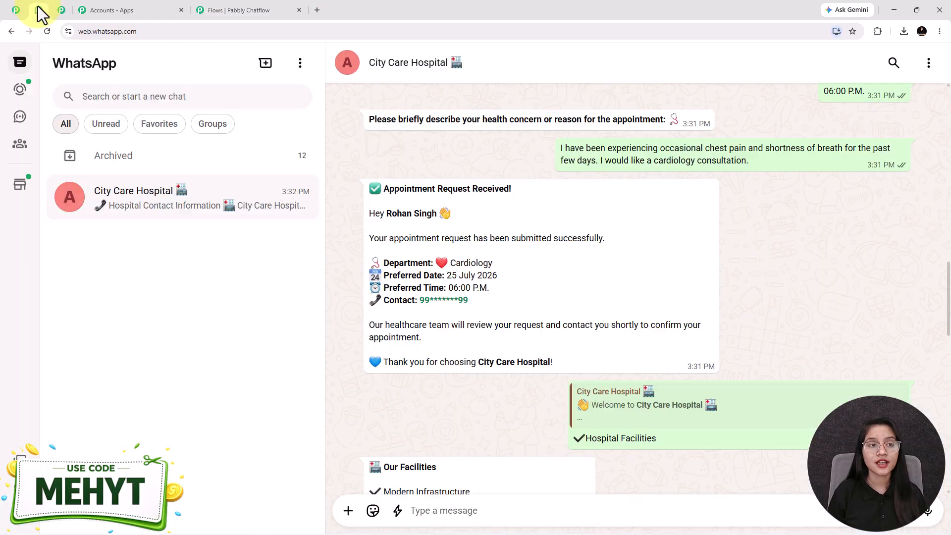
scroll(614, 370, up, 4)
drag(370, 196, 609, 367)
click(610, 367)
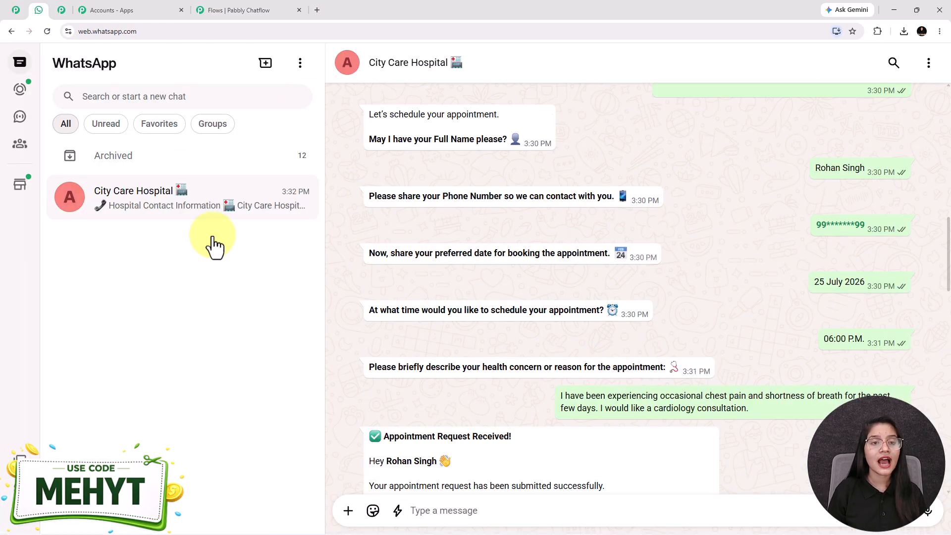
click(284, 4)
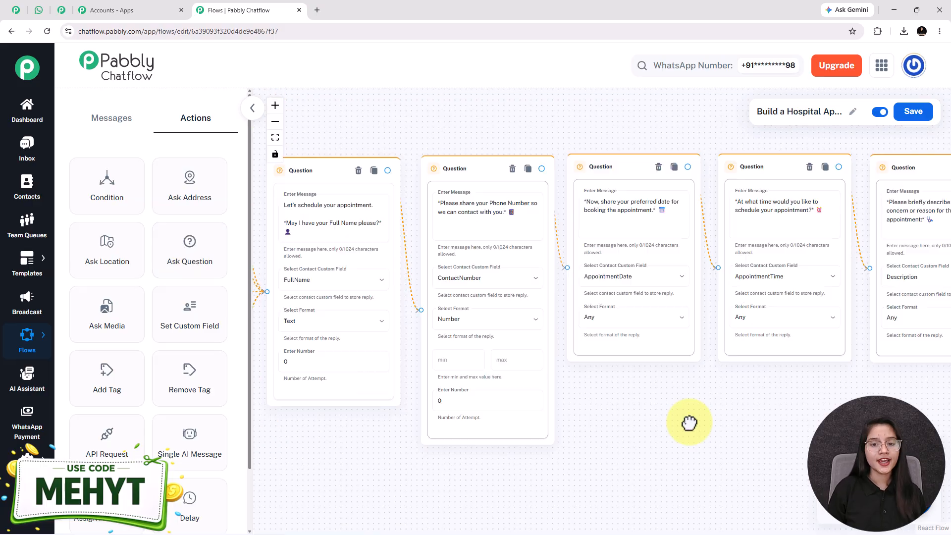
Step: Inspect the chained phone, preferred-date, preferred-time and health-concern question nodes
drag(688, 422, 599, 407)
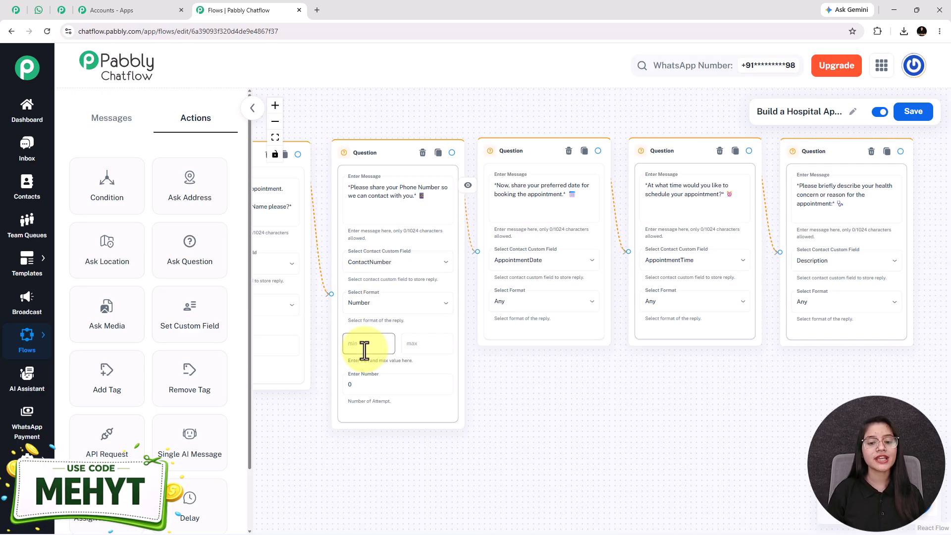
scroll(423, 350, up, 3)
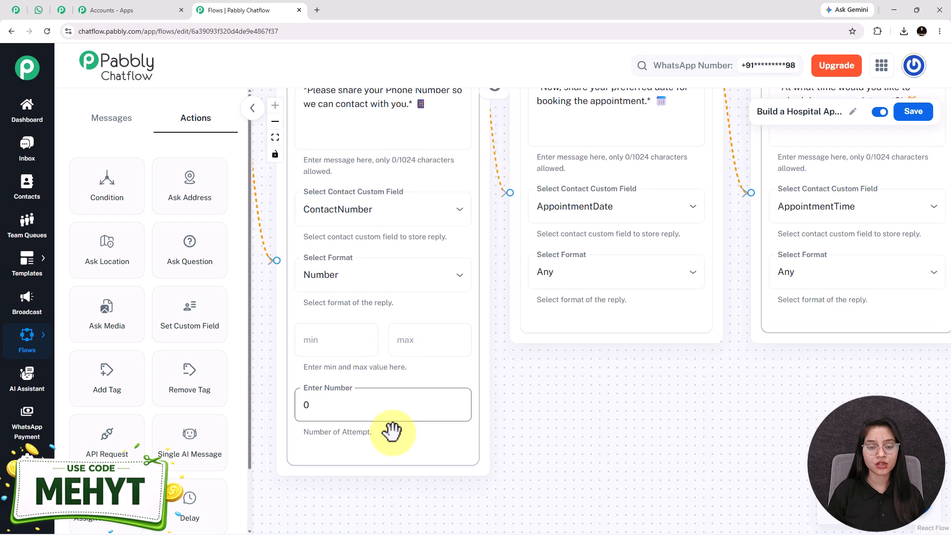
drag(690, 416, 527, 451)
drag(587, 426, 551, 470)
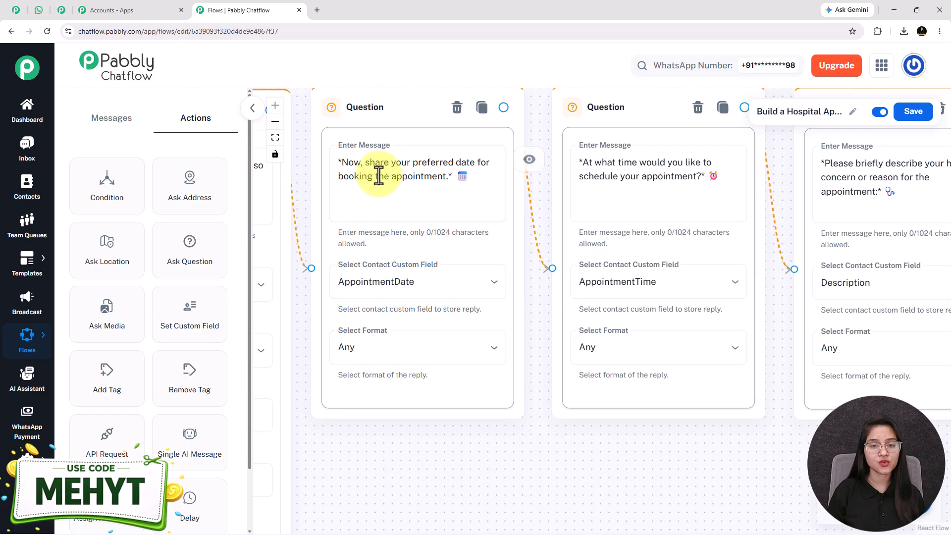
drag(619, 447, 490, 467)
drag(630, 486, 501, 475)
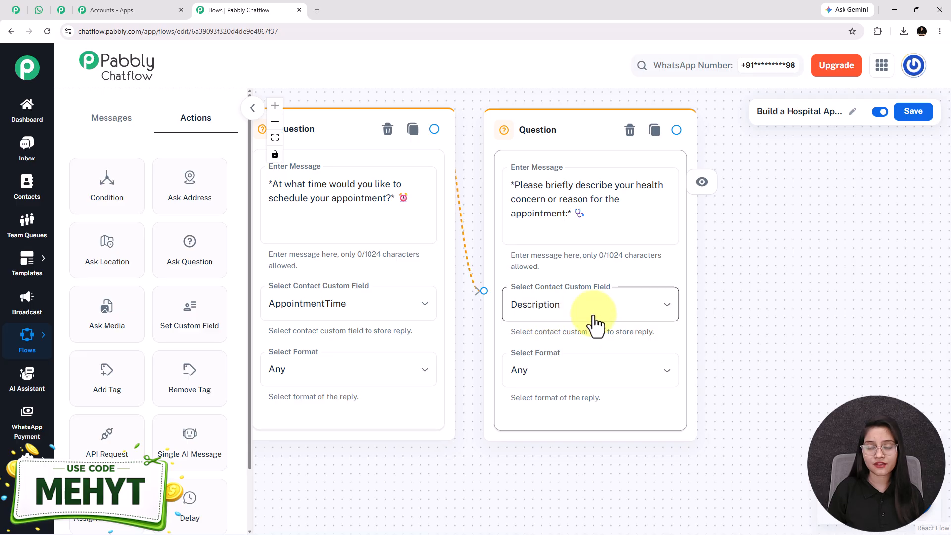
scroll(471, 410, down, 5)
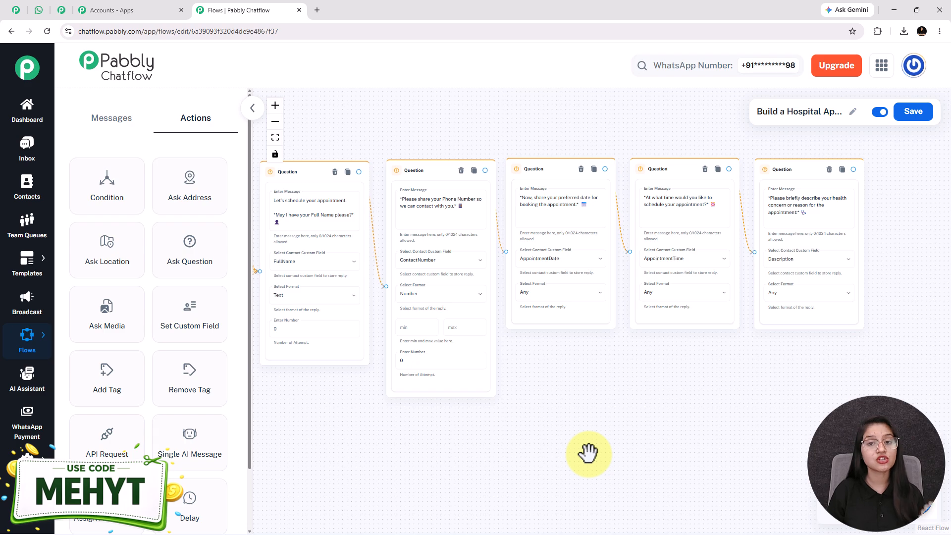
drag(392, 454, 489, 447)
scroll(488, 448, down, 2)
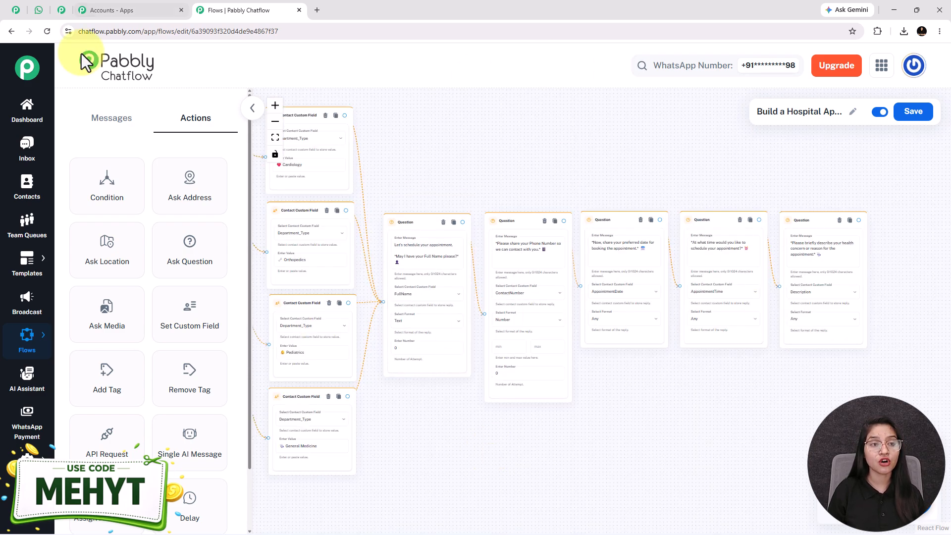
Step: Scroll through the WhatsApp test chat, then go back to the flow editor
click(39, 10)
scroll(658, 317, down, 4)
scroll(658, 317, down, 1)
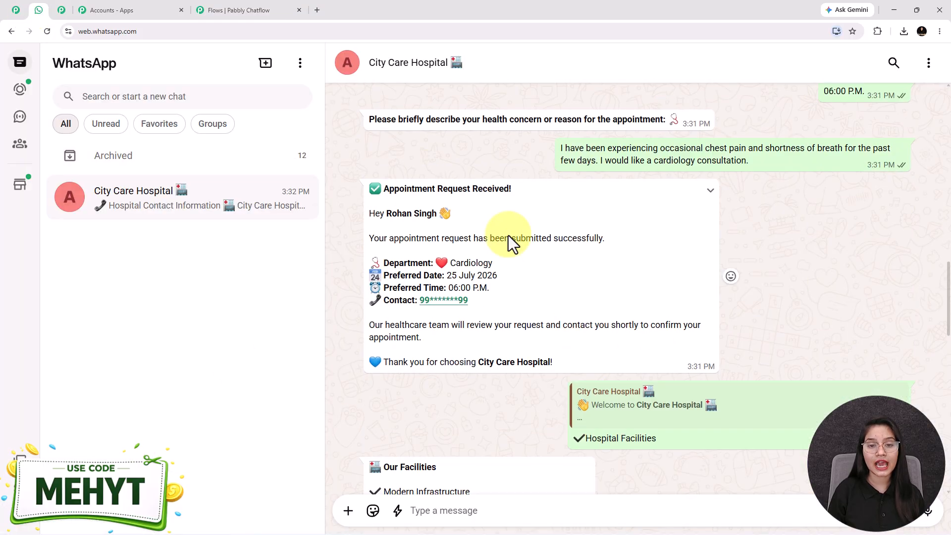
click(209, 10)
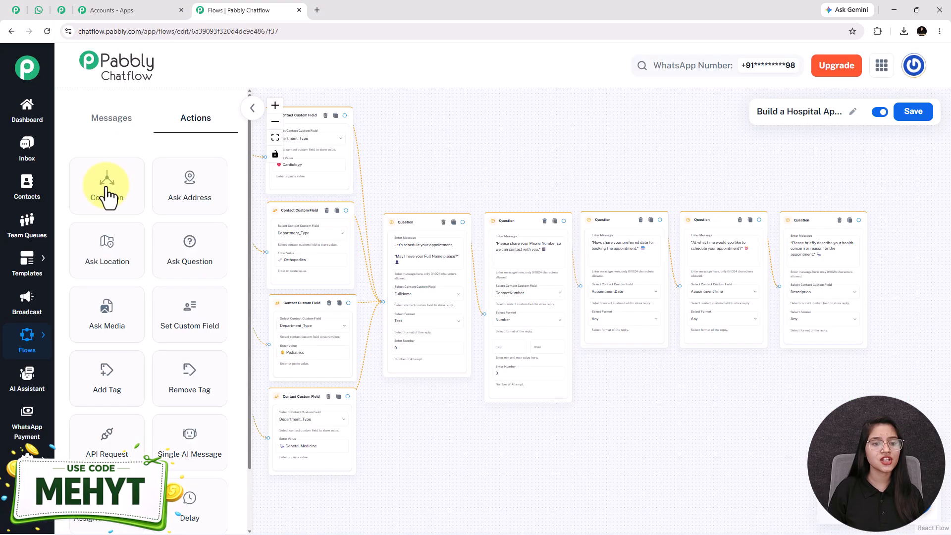
Step: Add a Text Button node and paste the Appointment Request Received confirmation text into it
click(114, 131)
drag(110, 207, 520, 302)
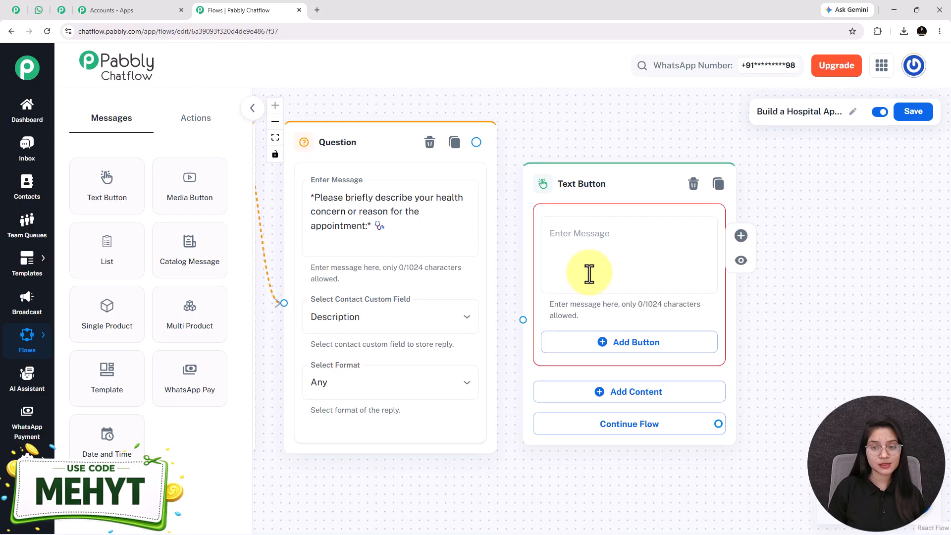
click(584, 275)
key(ctrl+v)
Step: Review the pasted message, checking its $AppointmentTime and $Department_Type placeholders
scroll(579, 270, up, 5)
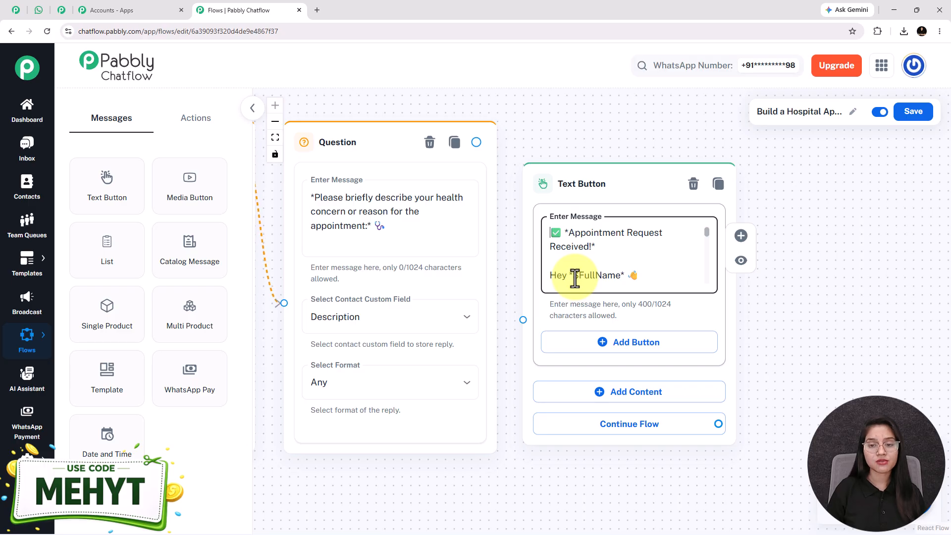
scroll(575, 278, down, 3)
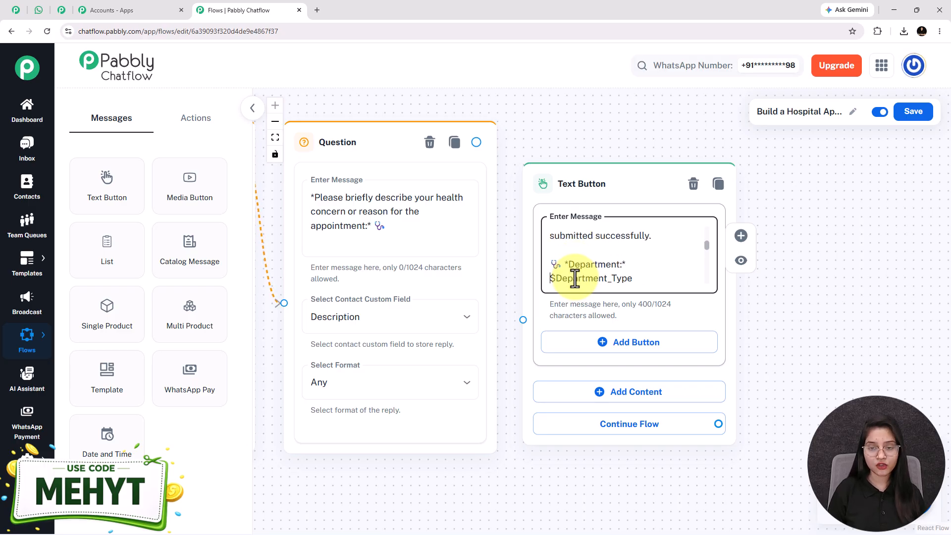
scroll(575, 278, up, 3)
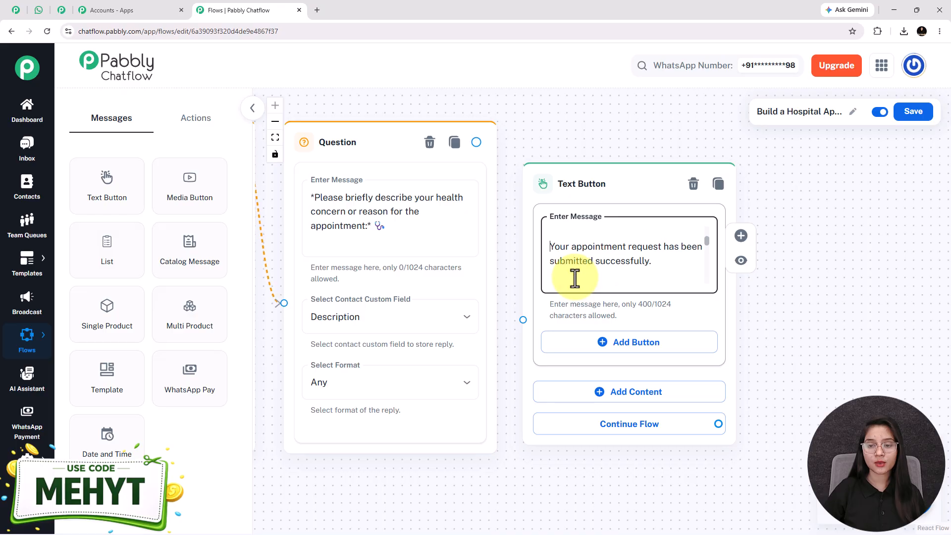
scroll(574, 278, down, 5)
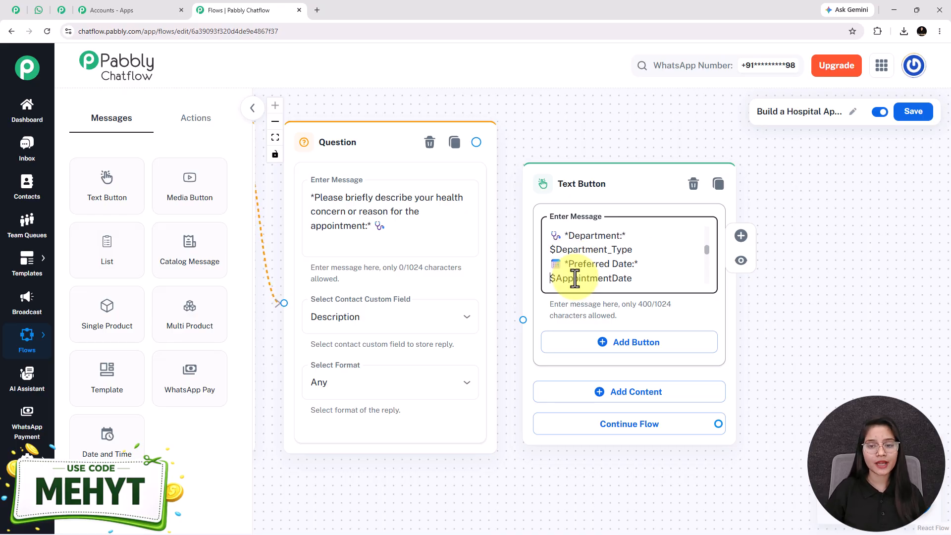
scroll(574, 278, down, 1)
scroll(575, 278, down, 2)
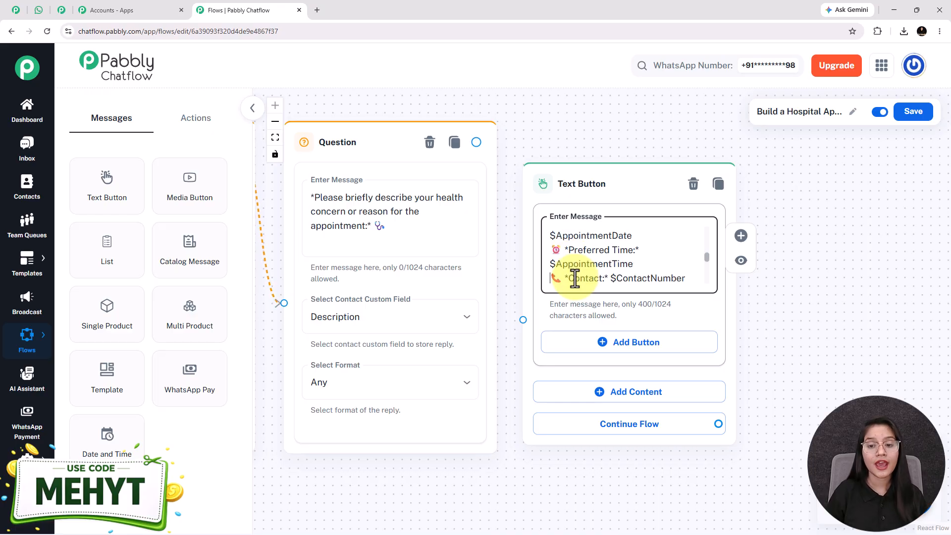
double_click(575, 271)
key(Up)
key(Up)
key(Up)
key(Up)
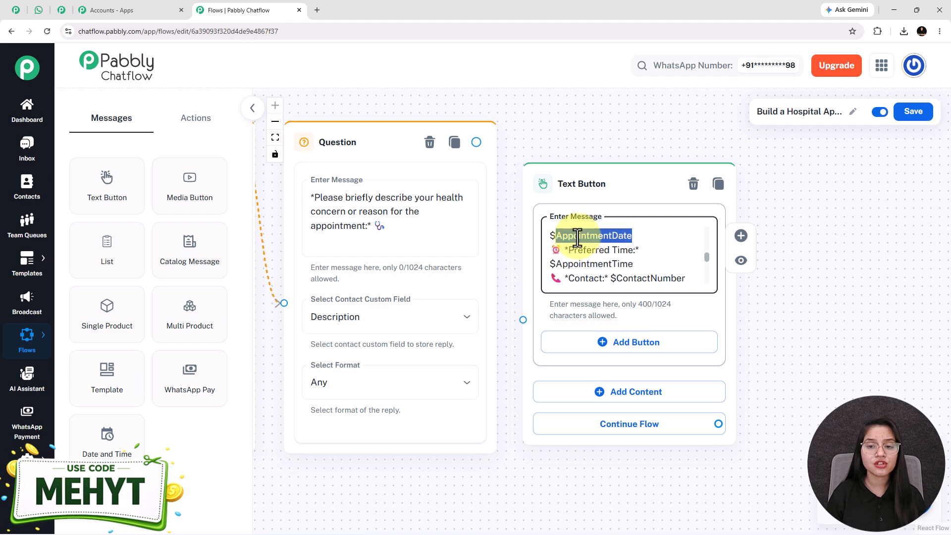
double_click(585, 234)
key(Up)
key(Up)
key(Up)
key(Up)
key(Up)
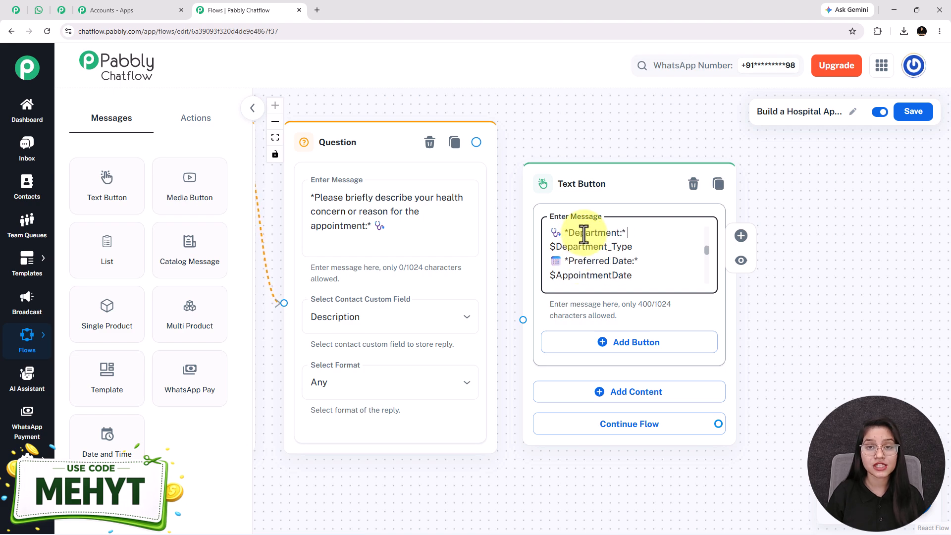
key(Up)
key(Up)
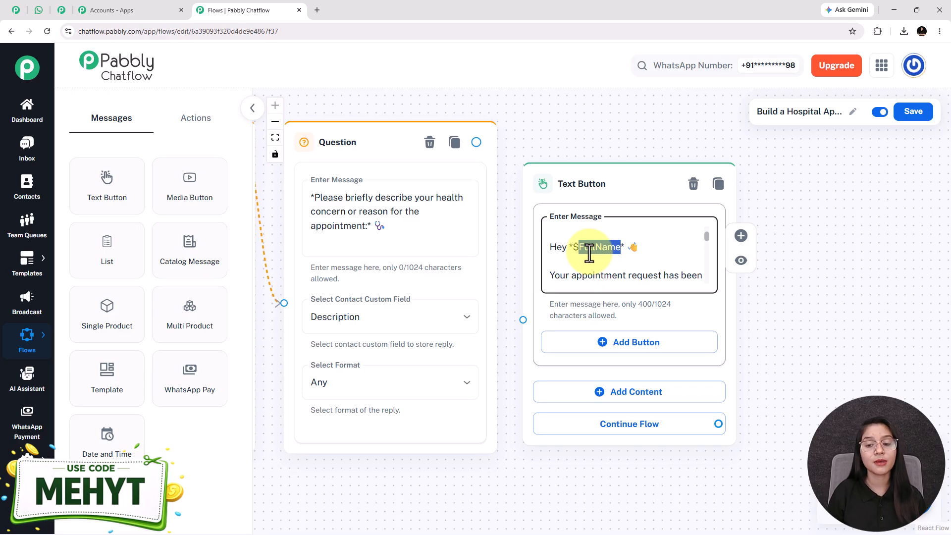
scroll(611, 252, down, 1)
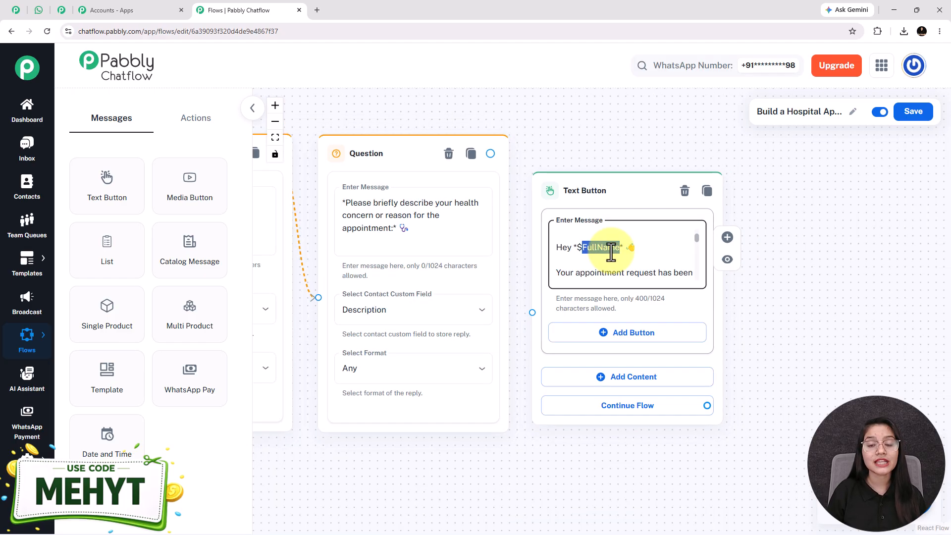
scroll(611, 253, down, 2)
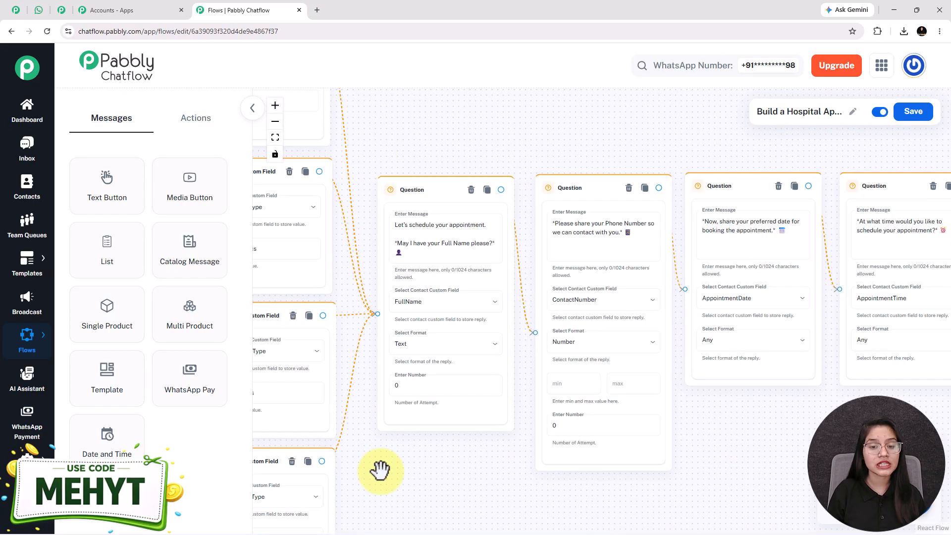
click(409, 246)
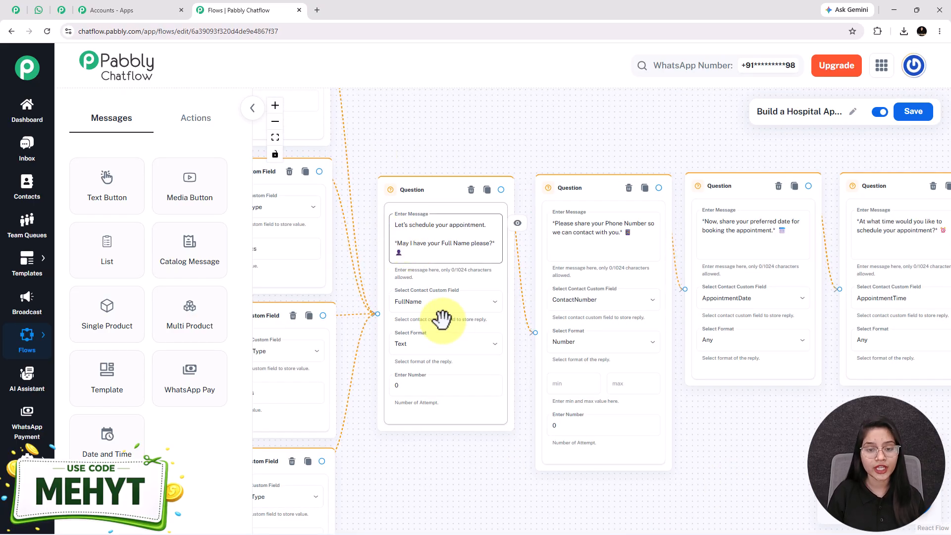
scroll(431, 297, up, 2)
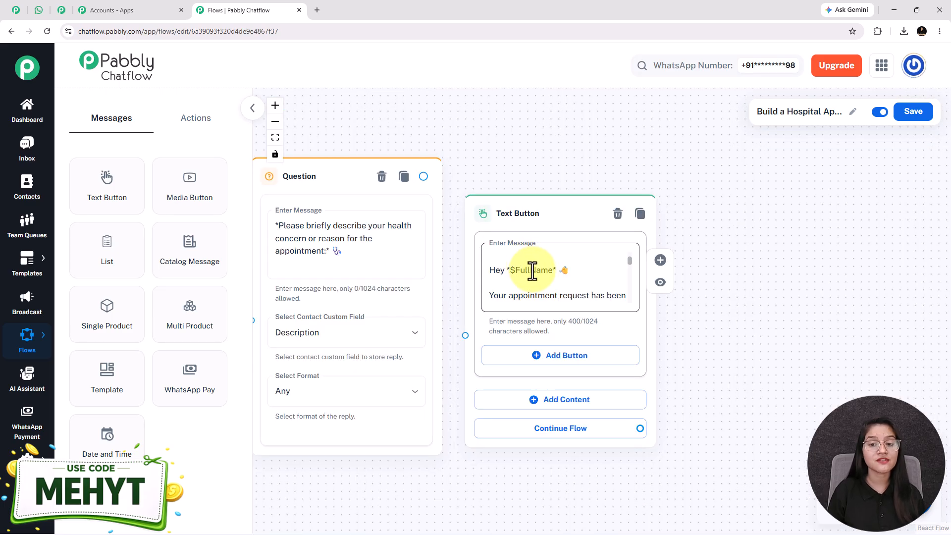
double_click(532, 271)
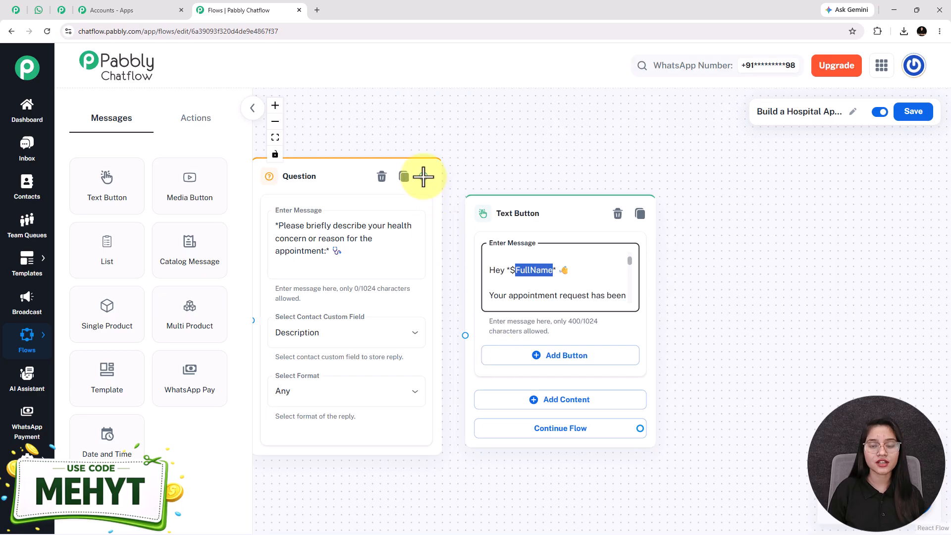
drag(361, 497, 777, 346)
scroll(453, 450, down, 5)
scroll(478, 376, up, 5)
drag(357, 443, 355, 455)
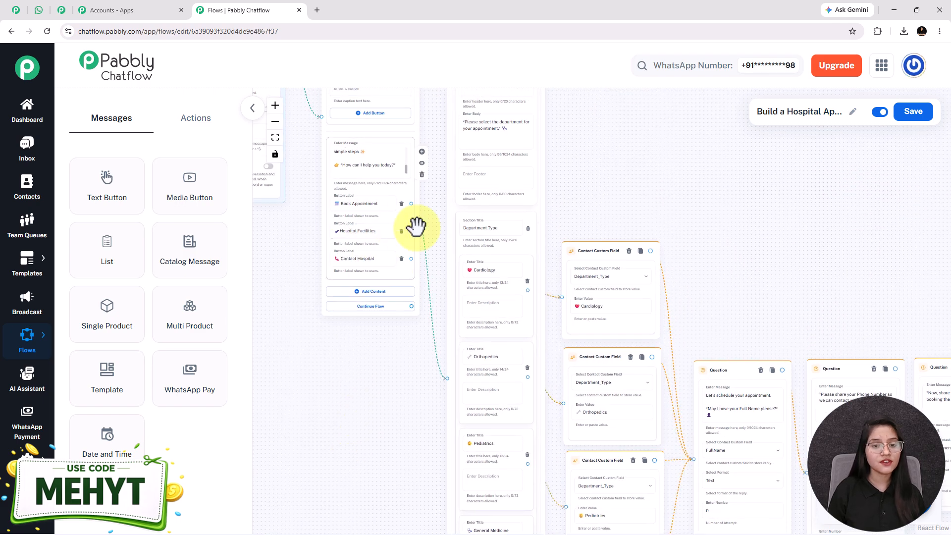
click(40, 11)
Step: Select the Our Facilities message text in the chat and go back to the Pabbly flow builder
scroll(650, 337, down, 3)
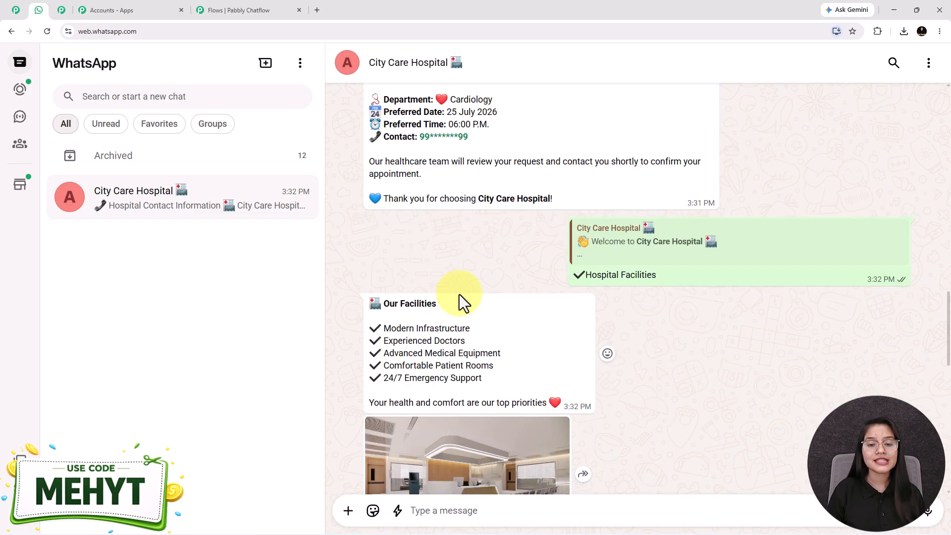
scroll(554, 308, down, 3)
drag(364, 163, 563, 268)
scroll(573, 396, down, 3)
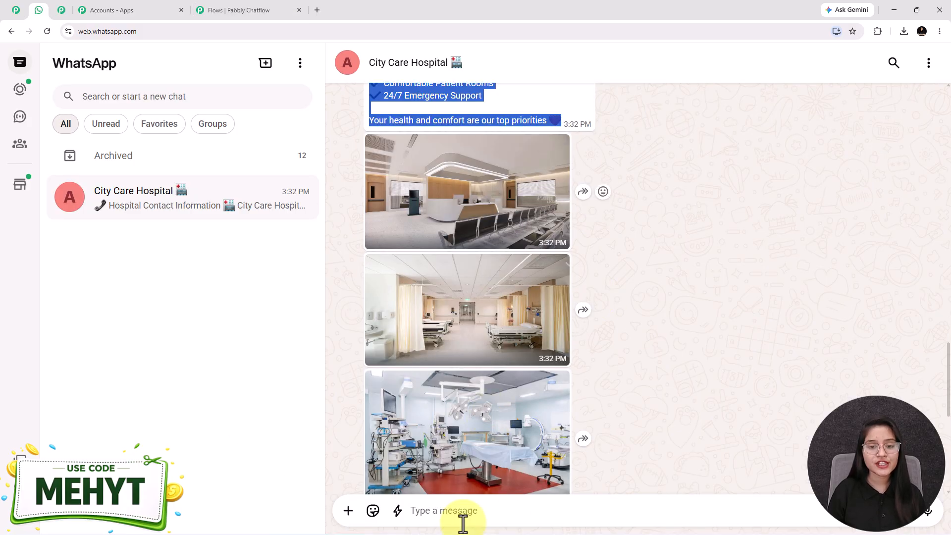
click(222, 10)
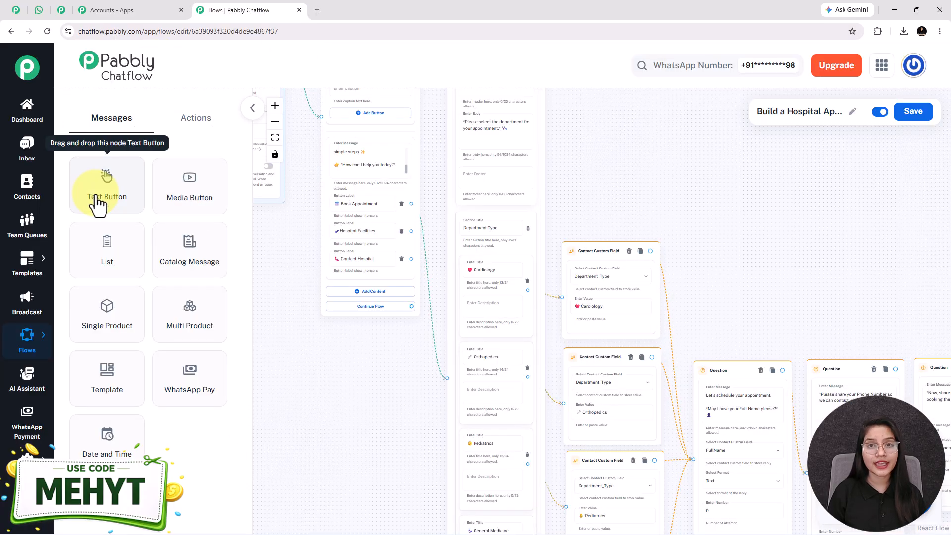
Step: Add a new text message node holding the pasted Our Facilities text
drag(97, 203, 946, 219)
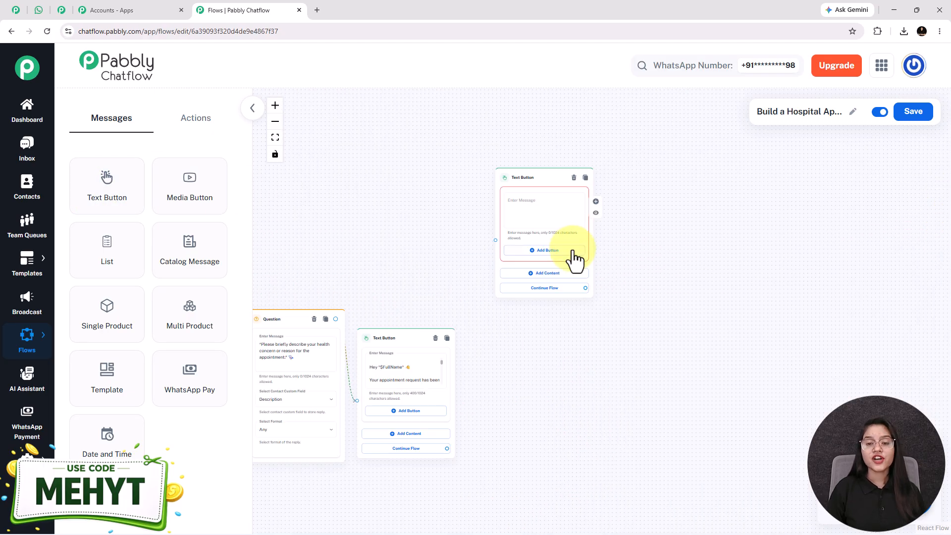
scroll(574, 258, up, 5)
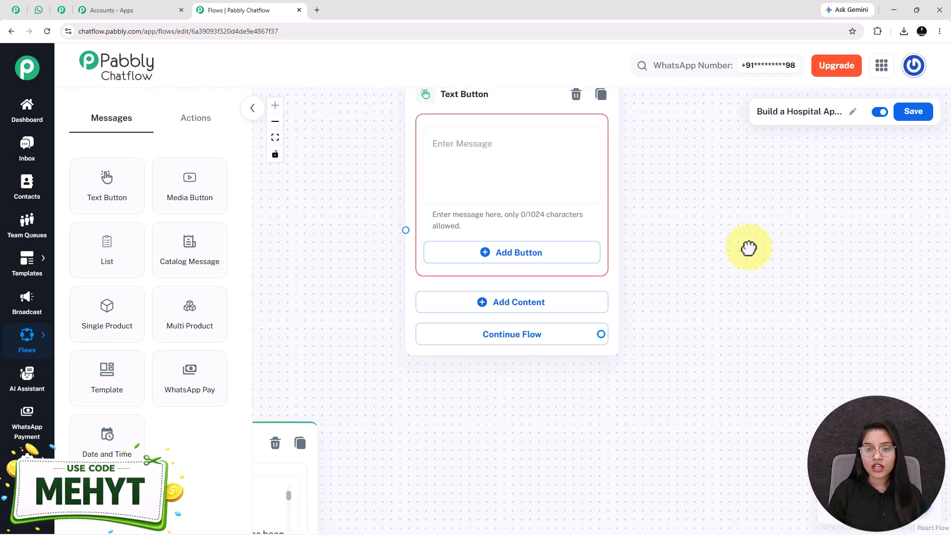
click(480, 176)
key(ctrl+v)
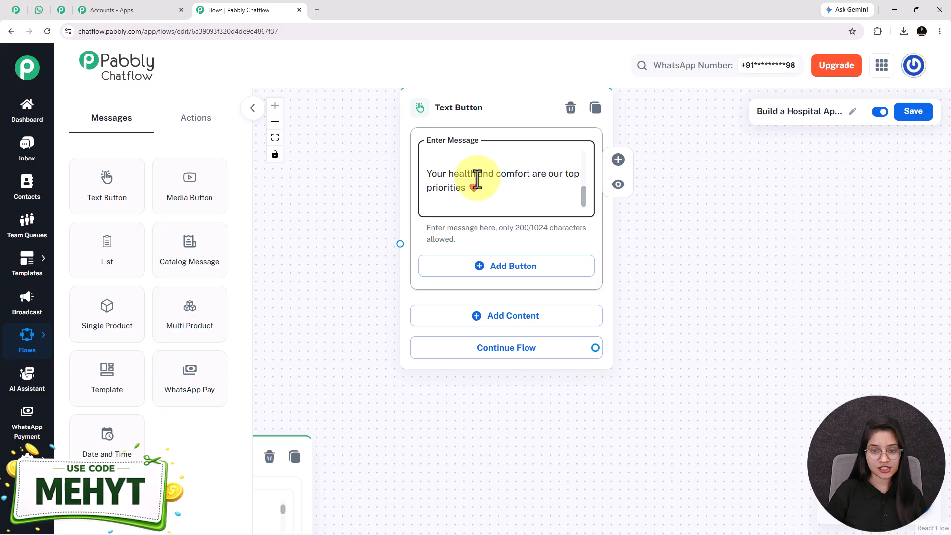
Step: Add an Image media section and upload the hospital reception photo
scroll(477, 179, up, 5)
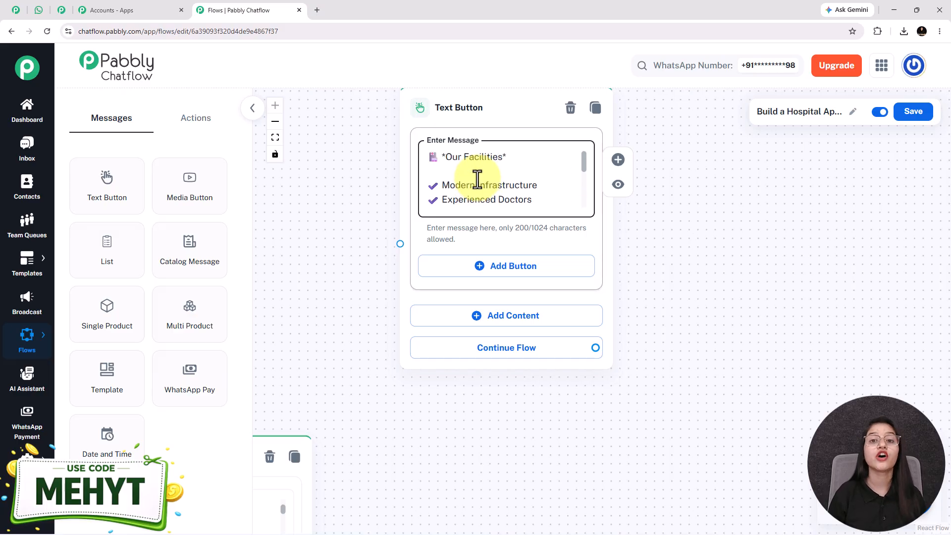
click(495, 320)
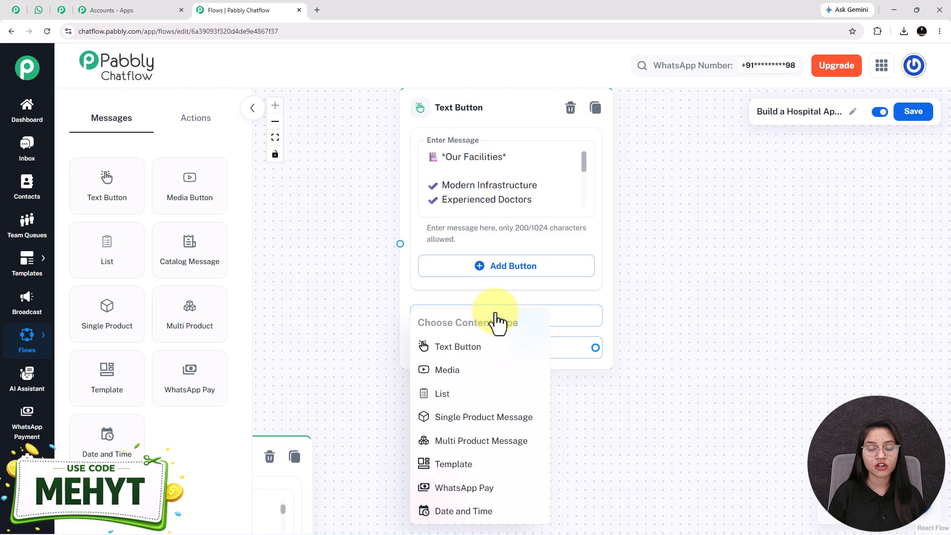
click(461, 375)
drag(664, 407, 635, 243)
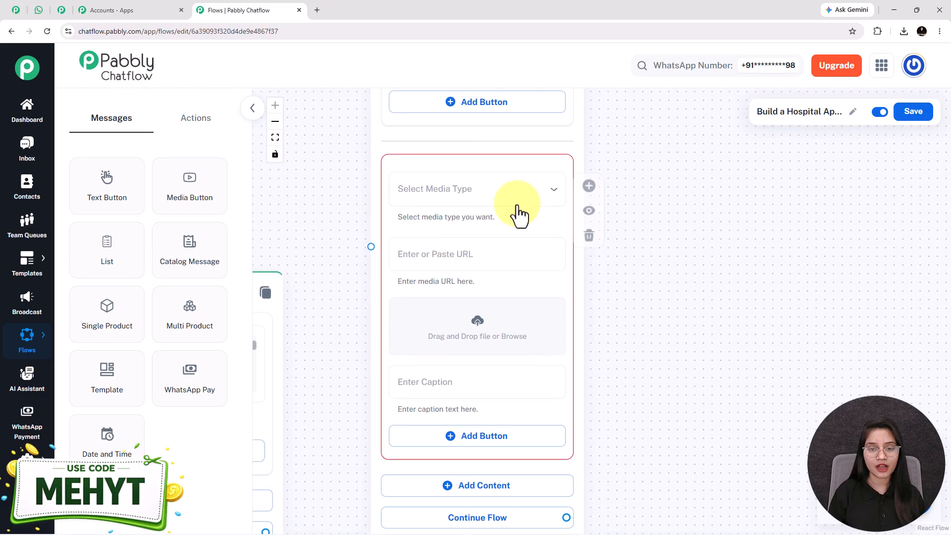
click(476, 199)
click(432, 226)
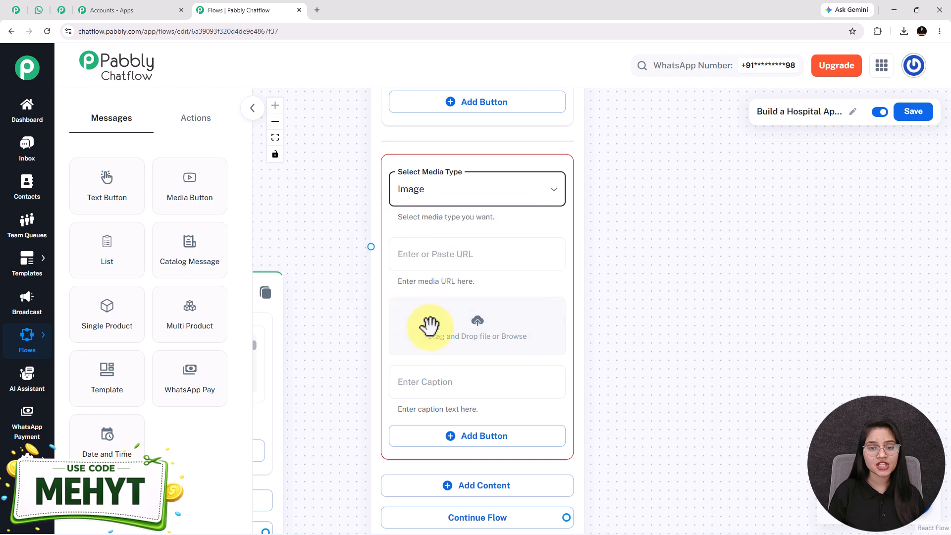
click(479, 333)
click(708, 176)
click(478, 342)
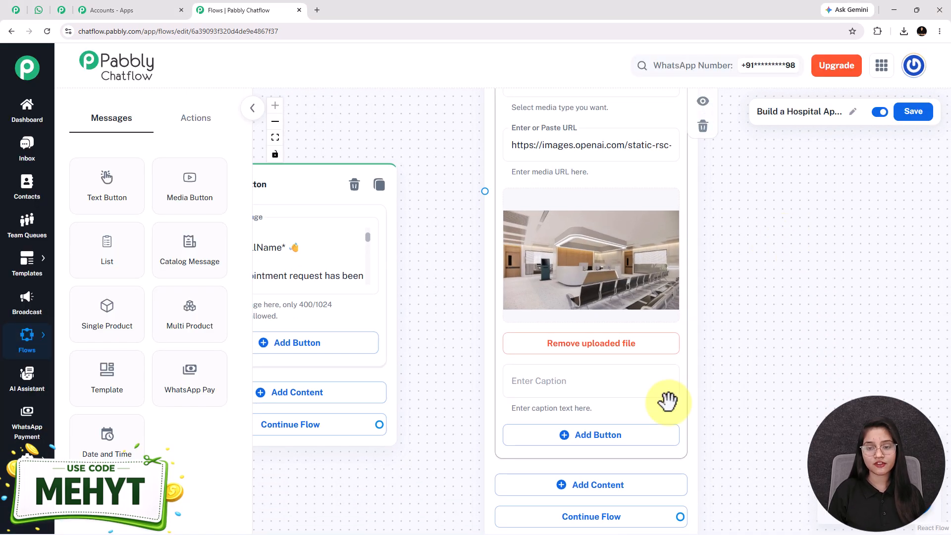
Step: Add a second media section set to Image
drag(791, 443, 747, 303)
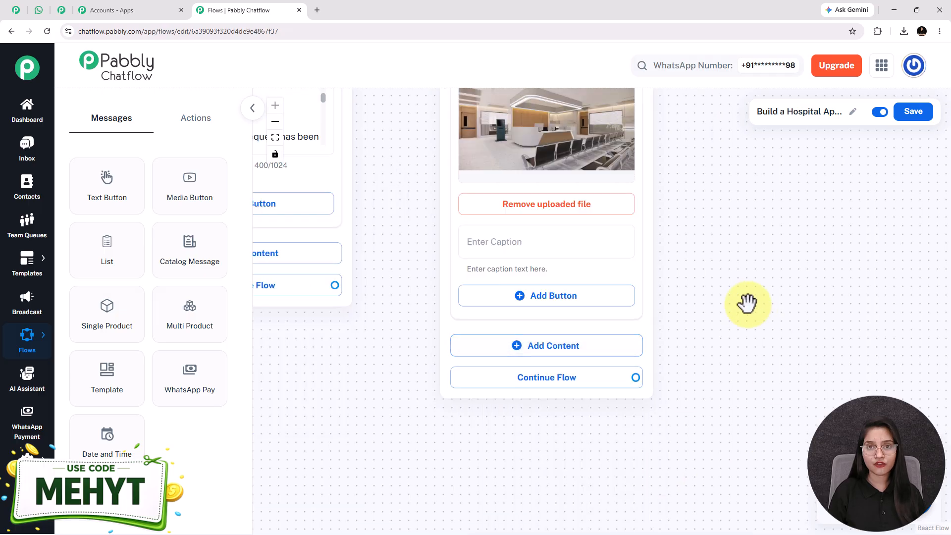
click(546, 348)
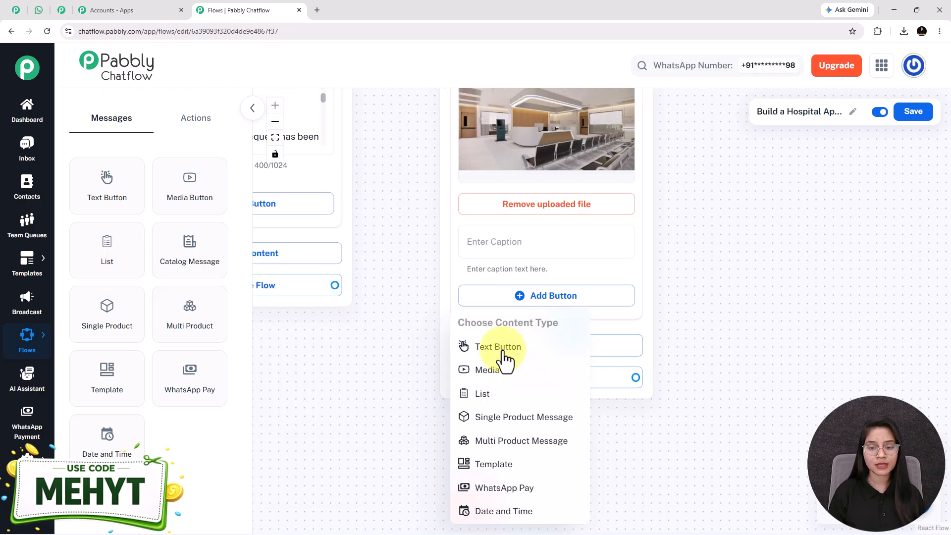
click(498, 374)
scroll(550, 261, down, 3)
click(548, 261)
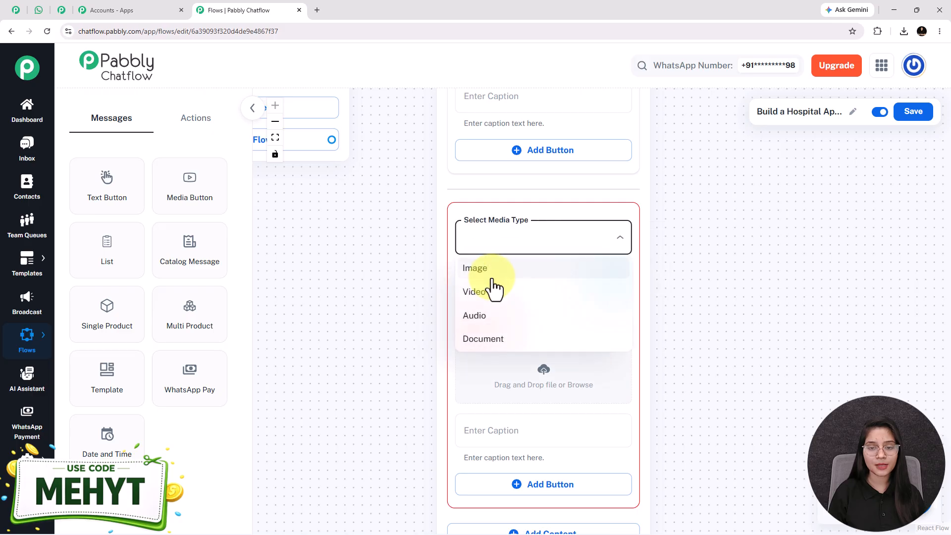
click(488, 270)
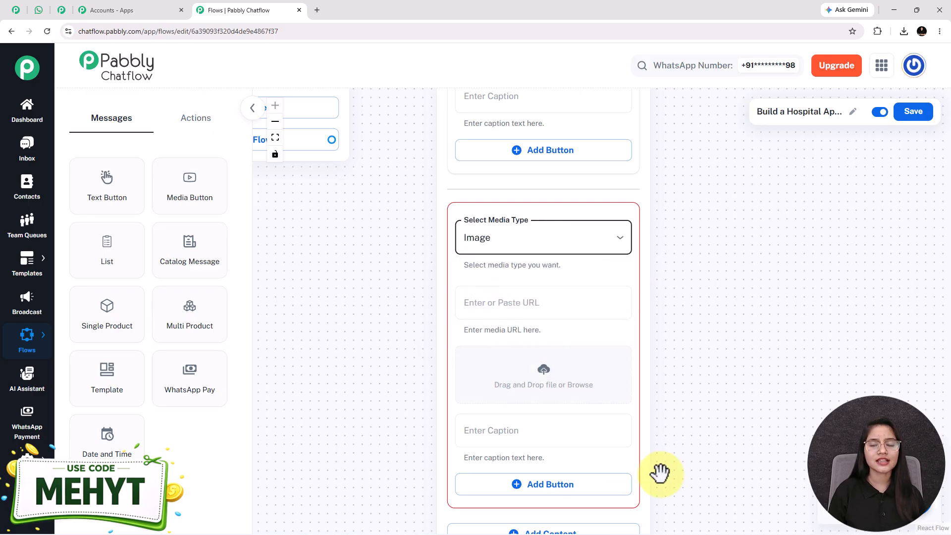
scroll(667, 465, down, 5)
Step: Connect the Hospital Facilities option to the facilities message node
drag(784, 290, 747, 208)
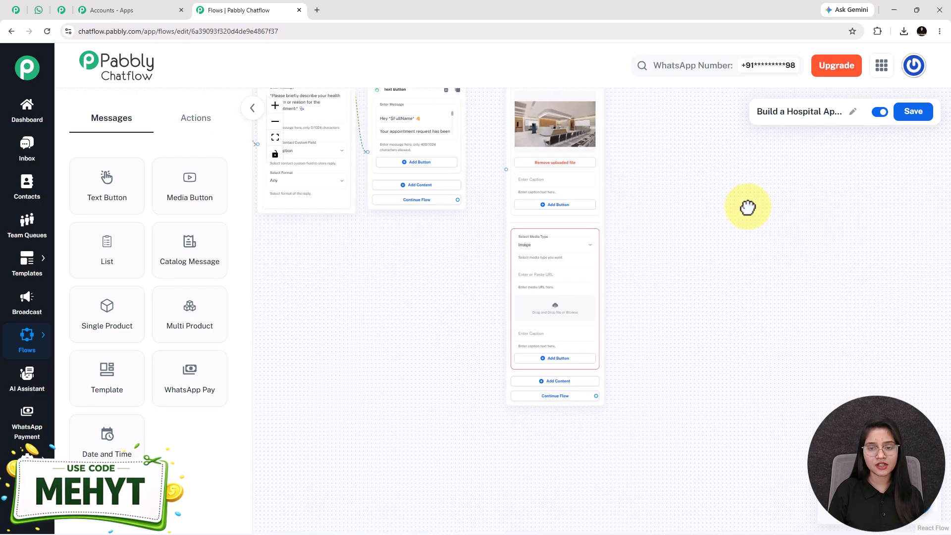
drag(600, 198, 581, 310)
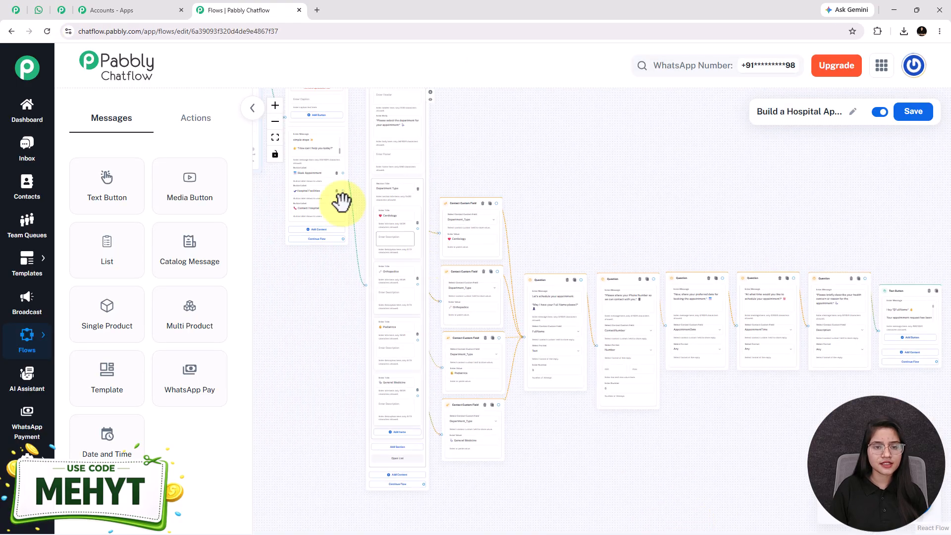
drag(342, 190, 811, 438)
drag(897, 384, 940, 428)
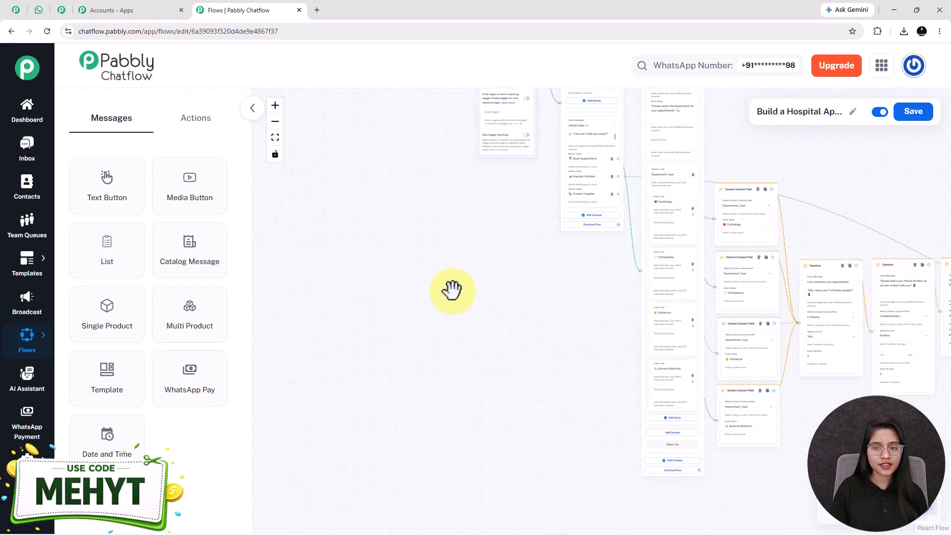
Step: Draw a new connection out of the Contact Hospital option
drag(588, 246, 475, 328)
scroll(475, 329, up, 3)
drag(416, 375, 328, 448)
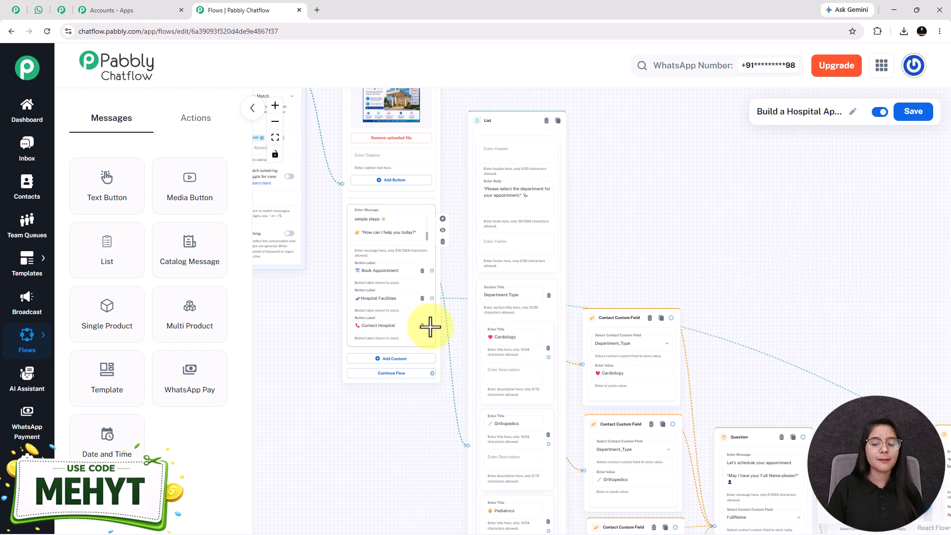
drag(431, 325, 684, 164)
Step: Attach a Text Button node to Contact Hospital holding the pasted Hospital Contact Information text
click(666, 183)
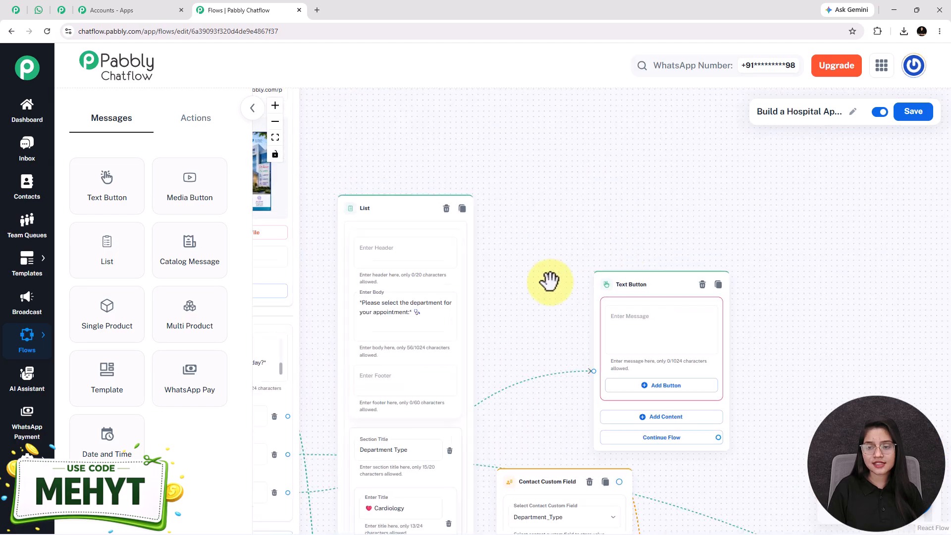
click(563, 321)
key(ctrl+v)
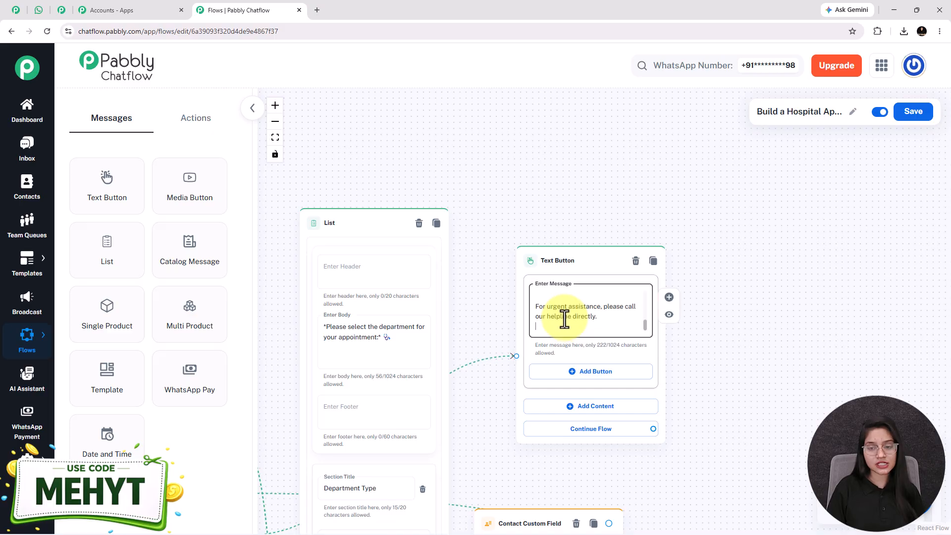
key(Up)
key(Up)
key(Up)
key(Up)
key(Up)
key(Up)
key(Up)
key(Up)
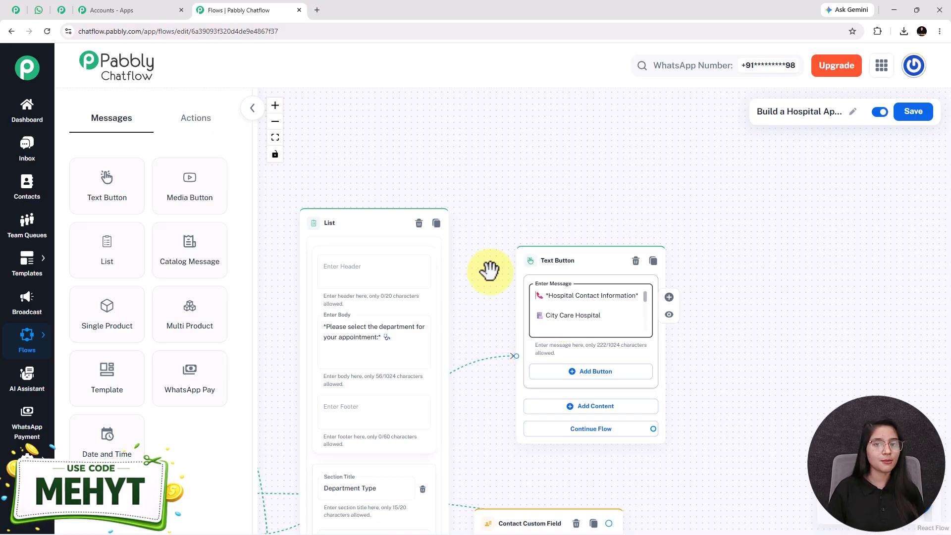
click(275, 137)
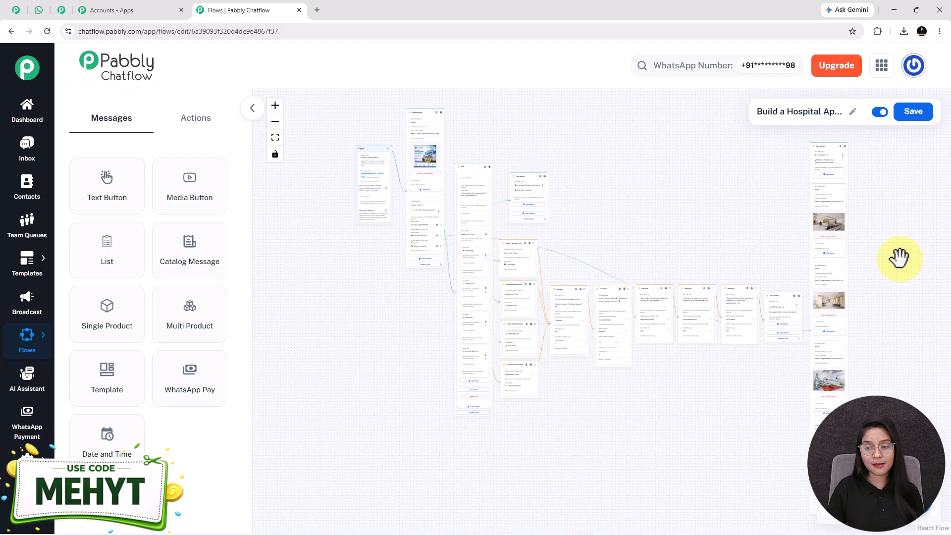
Step: Shift the tall right-hand node column slightly up and to the right
drag(814, 234, 801, 177)
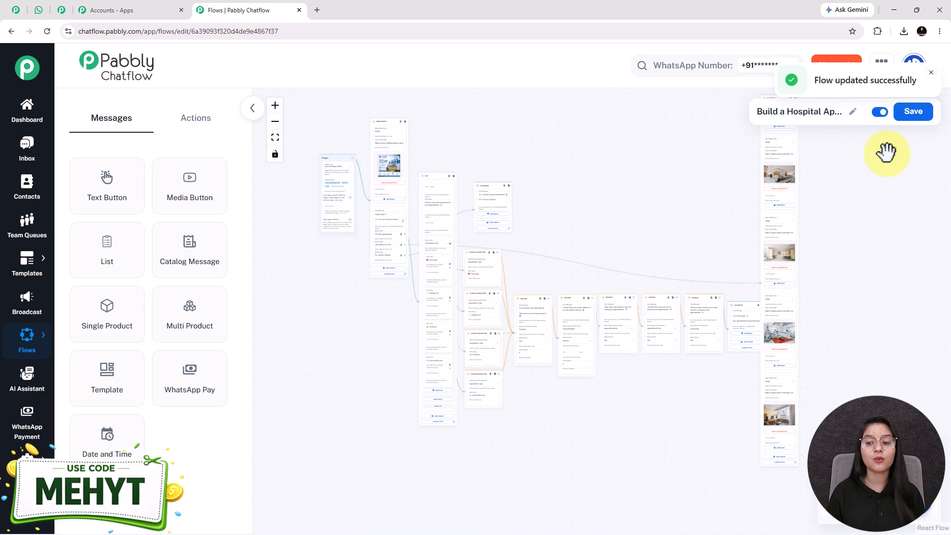
drag(805, 241, 800, 238)
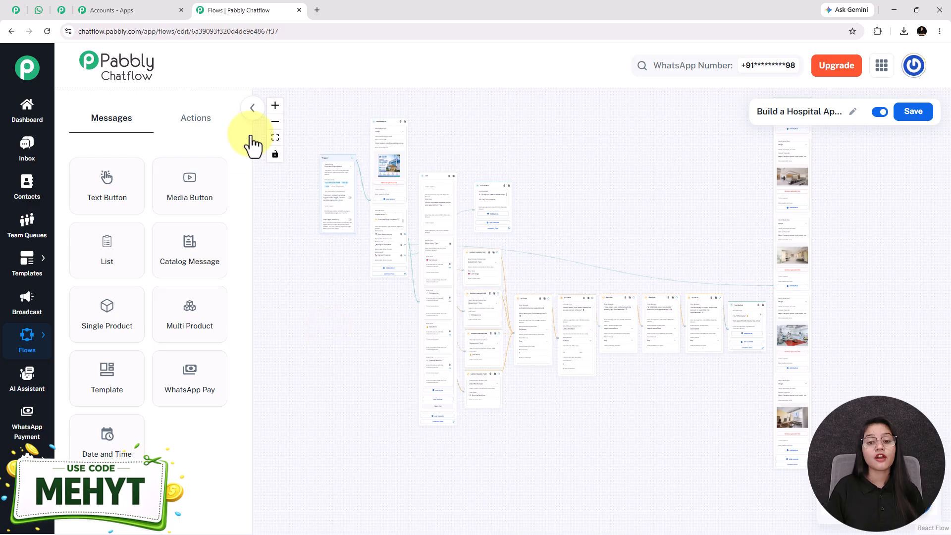
Step: Check the City Care Hospital WhatsApp chat for the appointment confirmation and facilities replies
click(39, 10)
scroll(664, 307, up, 1)
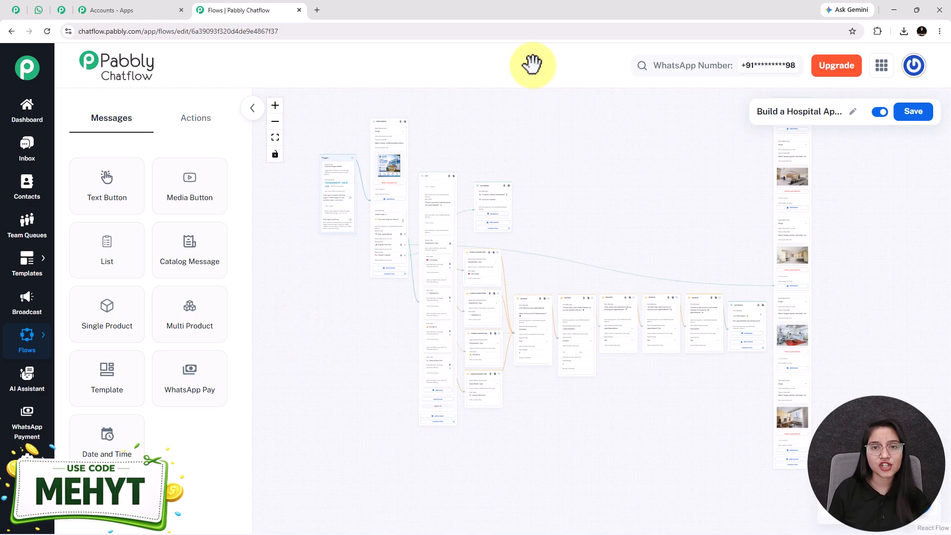
click(39, 10)
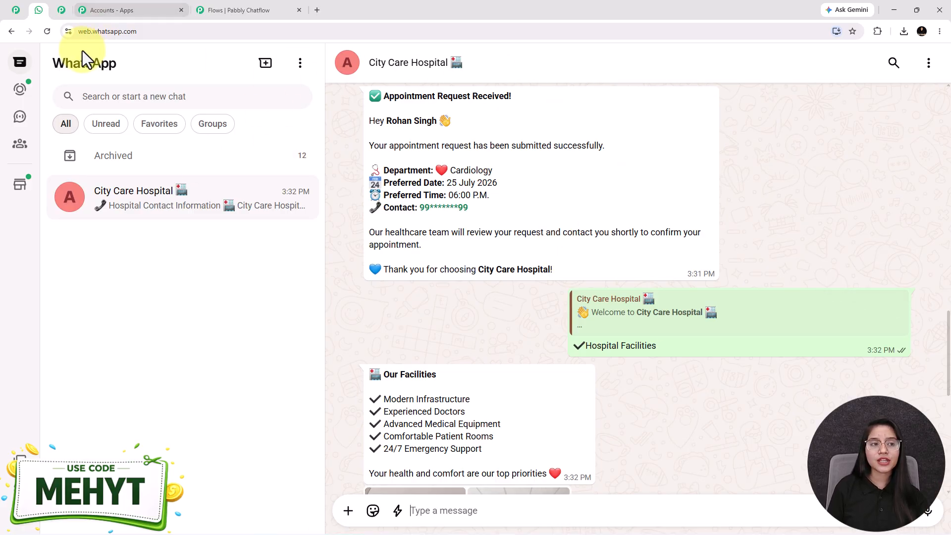
Step: Show the pabbly.com/chatflow homepage with its $249 lifetime access offer
click(13, 12)
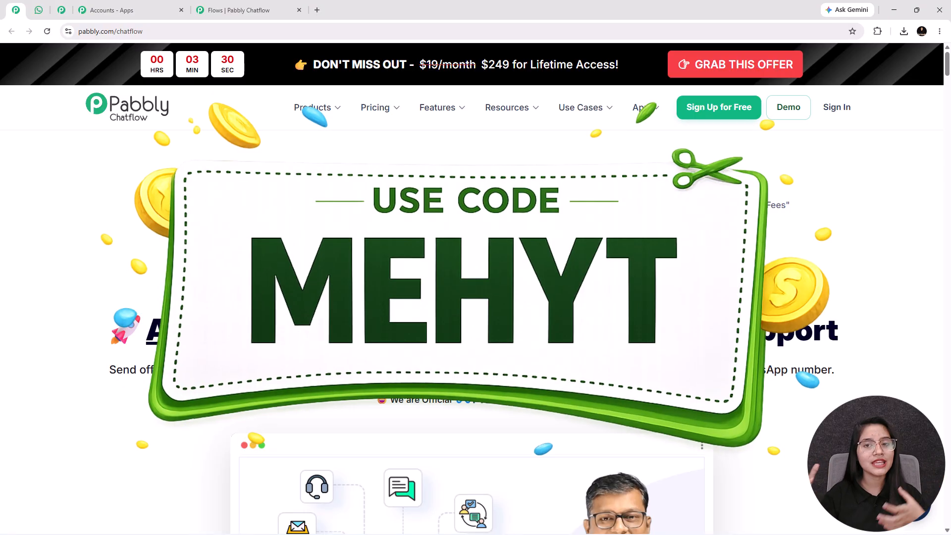